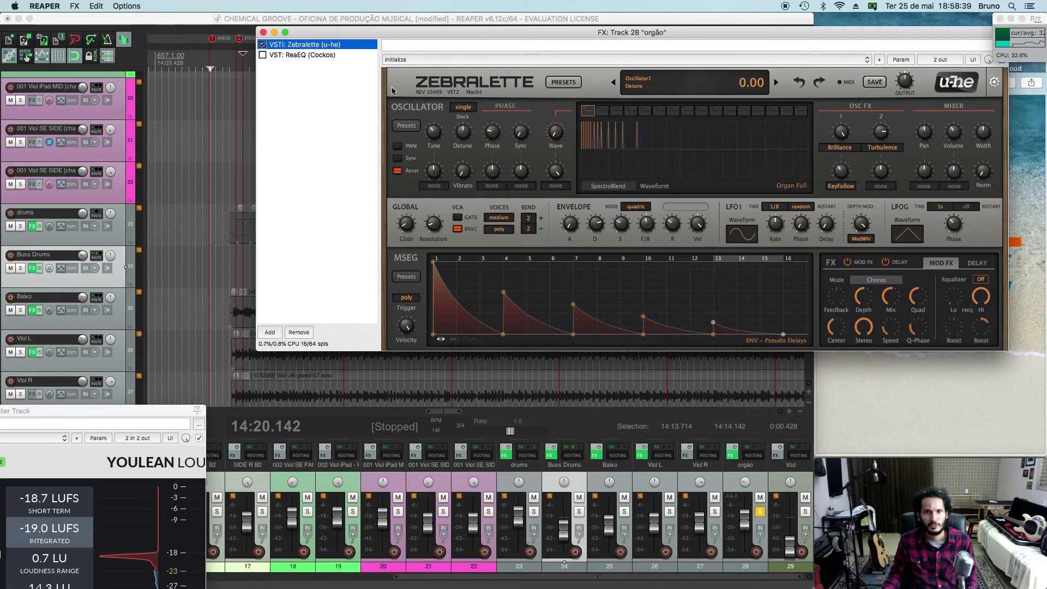
# Enable the ReaEQ plug-in on the orgão track and start playback to hear its effect
pyautogui.click(309, 54)
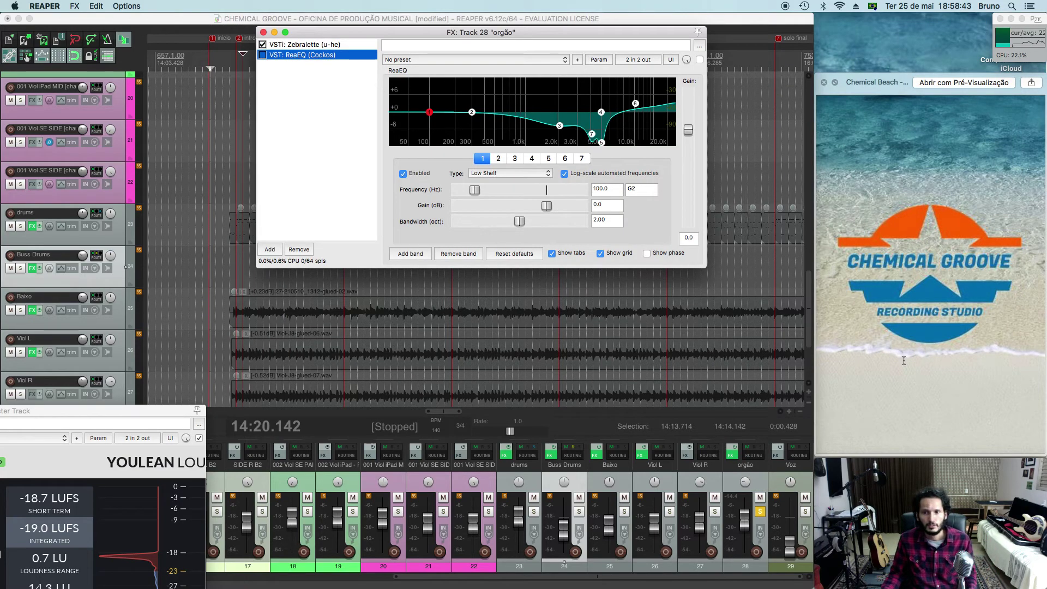
pyautogui.click(747, 517)
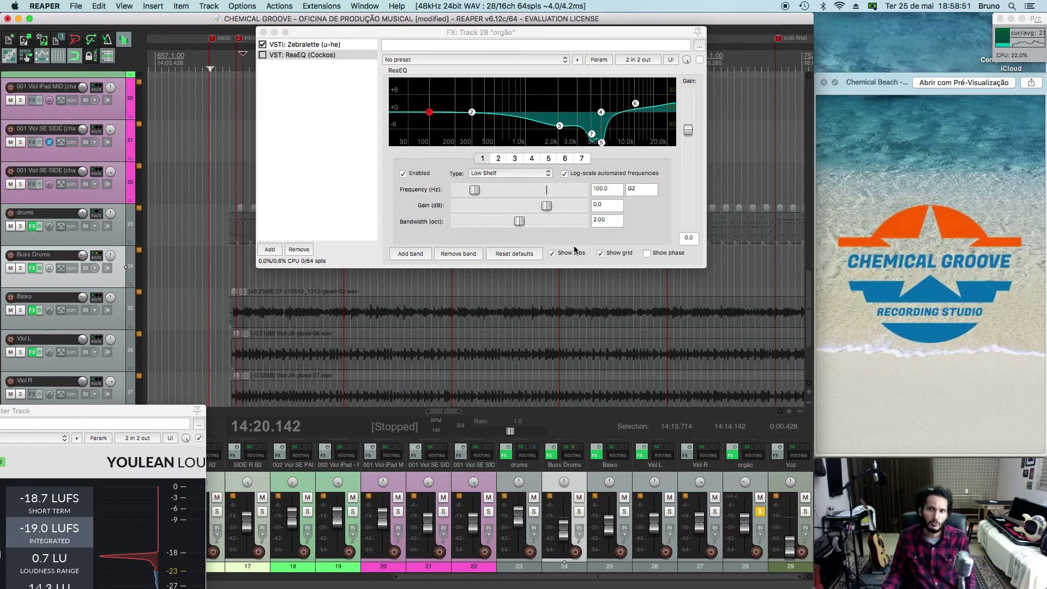
pyautogui.click(312, 45)
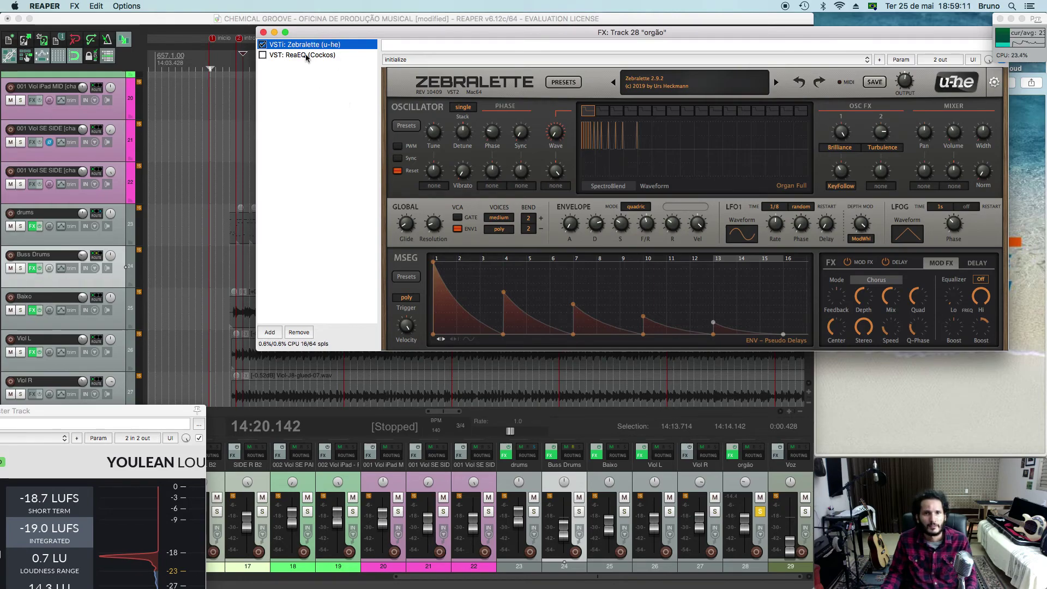
pyautogui.click(306, 55)
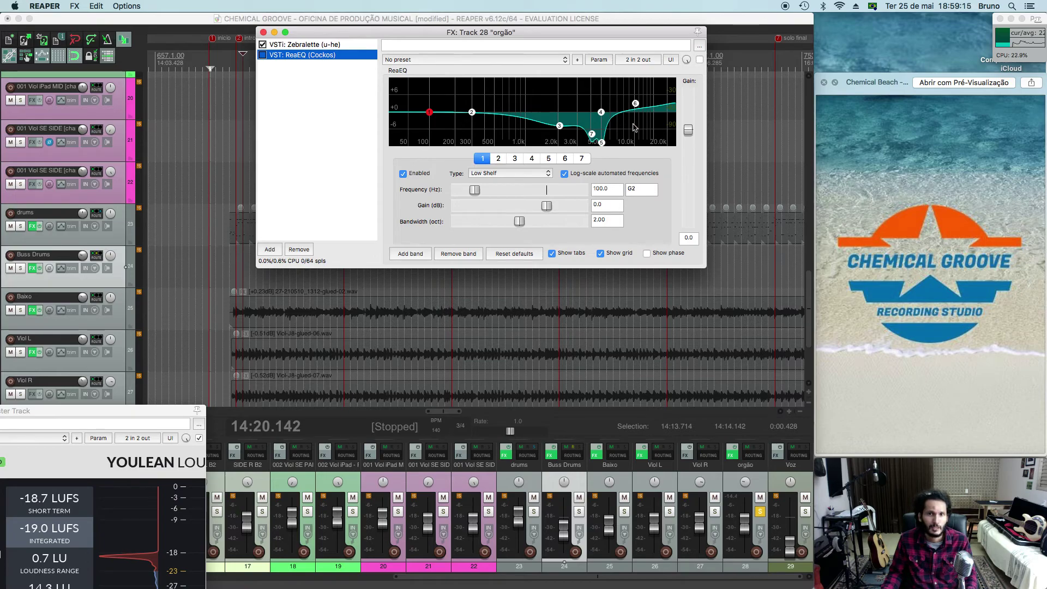
pyautogui.press('space')
pyautogui.press('space')
pyautogui.click(699, 59)
pyautogui.press('space')
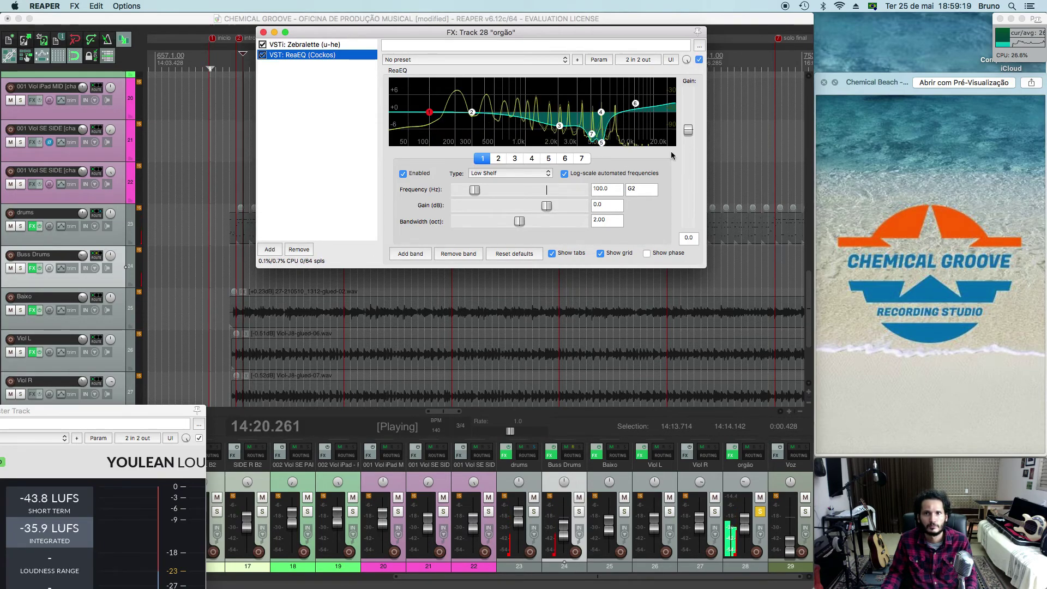
# Enlarge the ReaEQ window and audition the equalized organ, moving the playback start to 14:30.428
pyautogui.moveTo(705, 265); pyautogui.dragTo(775, 337)
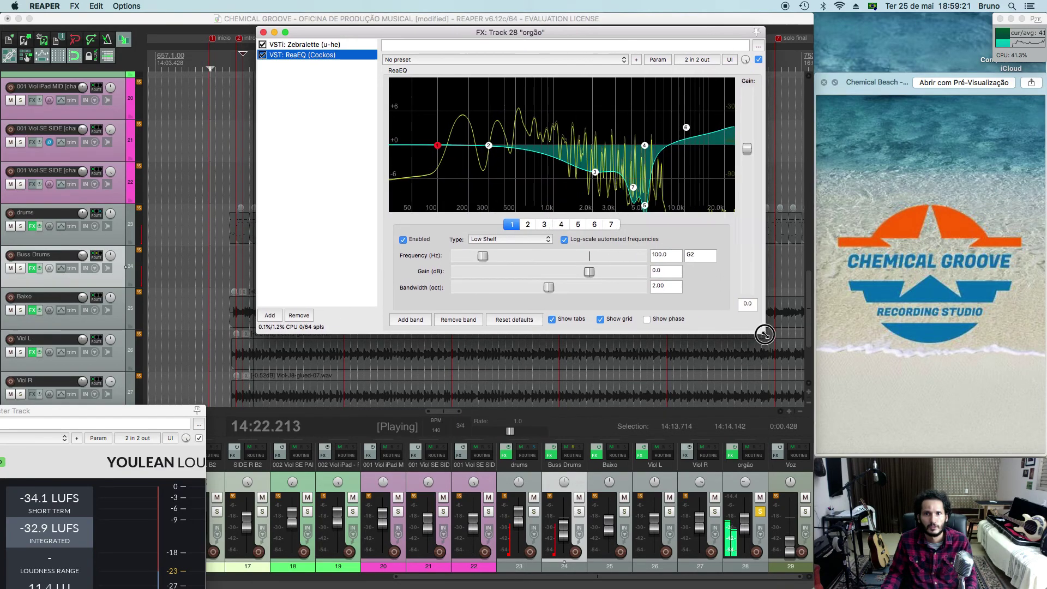
pyautogui.press('space')
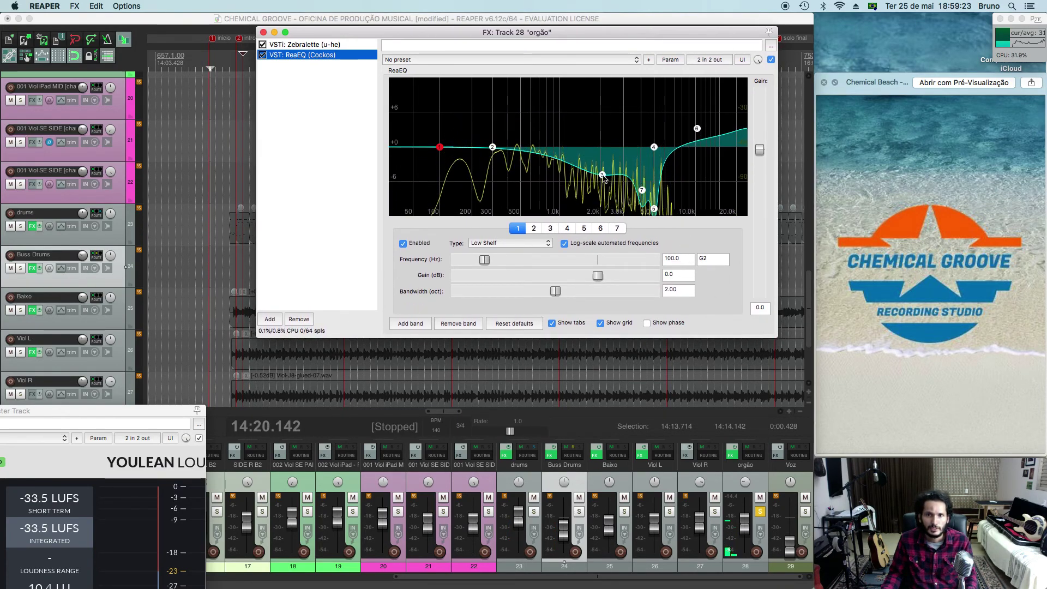
pyautogui.press('space')
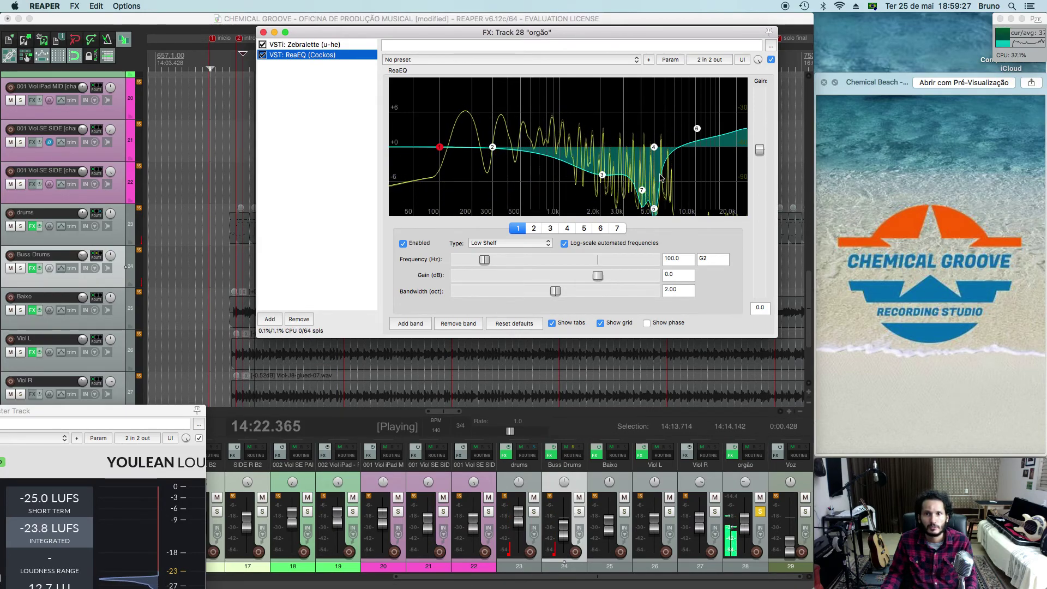
pyautogui.press('space')
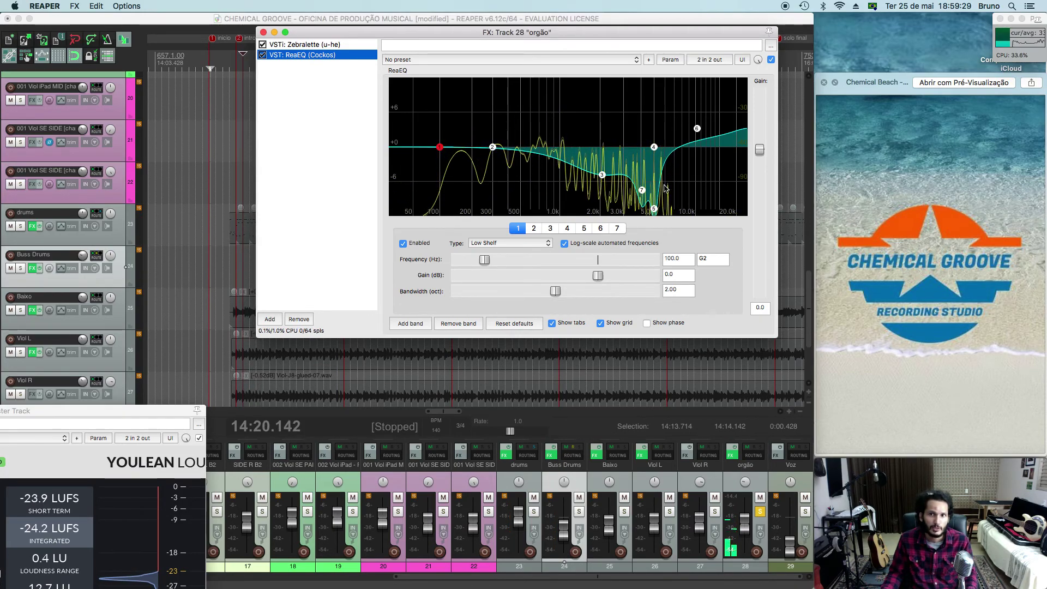
pyautogui.click(329, 359)
pyautogui.press('space')
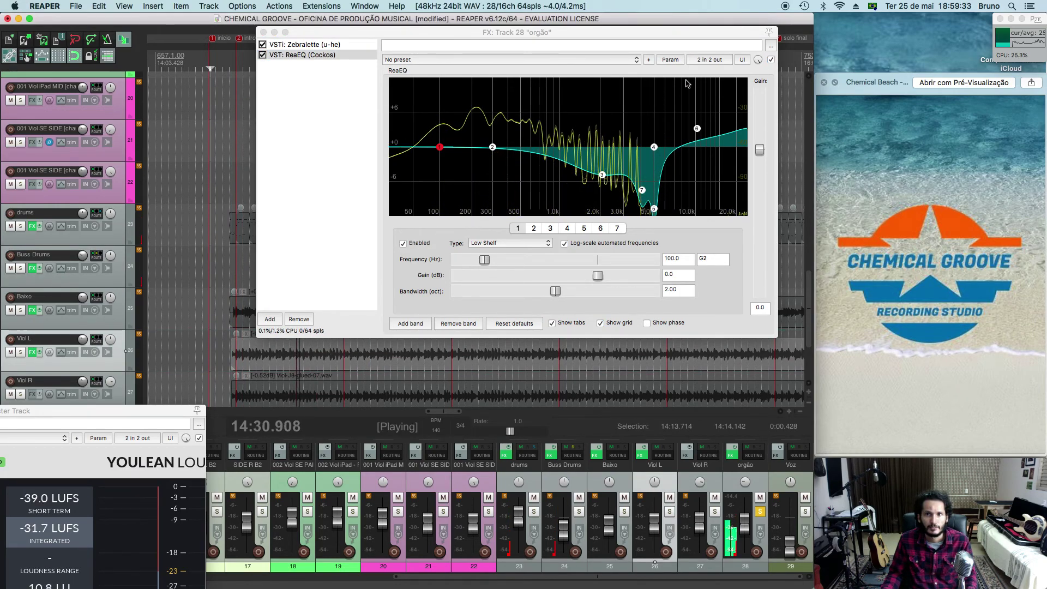
pyautogui.press('space')
# Add band 8 to the EQ, narrow it to 0.19 octaves and sweep it during playback with a 16.0 dB boost to about 4977 Hz
pyautogui.doubleClick(673, 133)
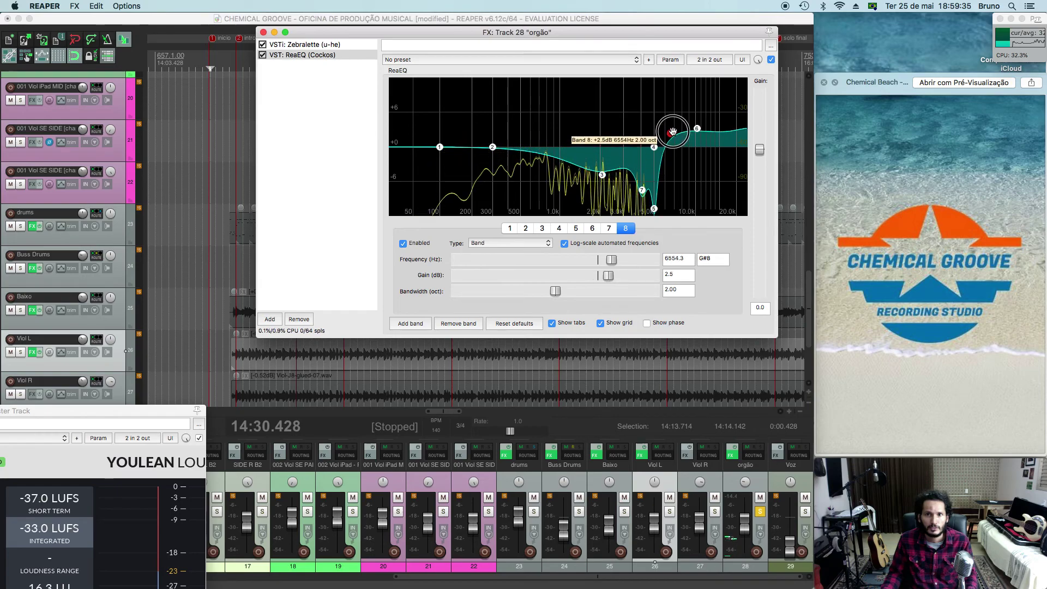
pyautogui.moveTo(556, 291); pyautogui.dragTo(466, 291)
pyautogui.press('space')
pyautogui.moveTo(670, 131); pyautogui.dragTo(654, 56)
pyautogui.press('space')
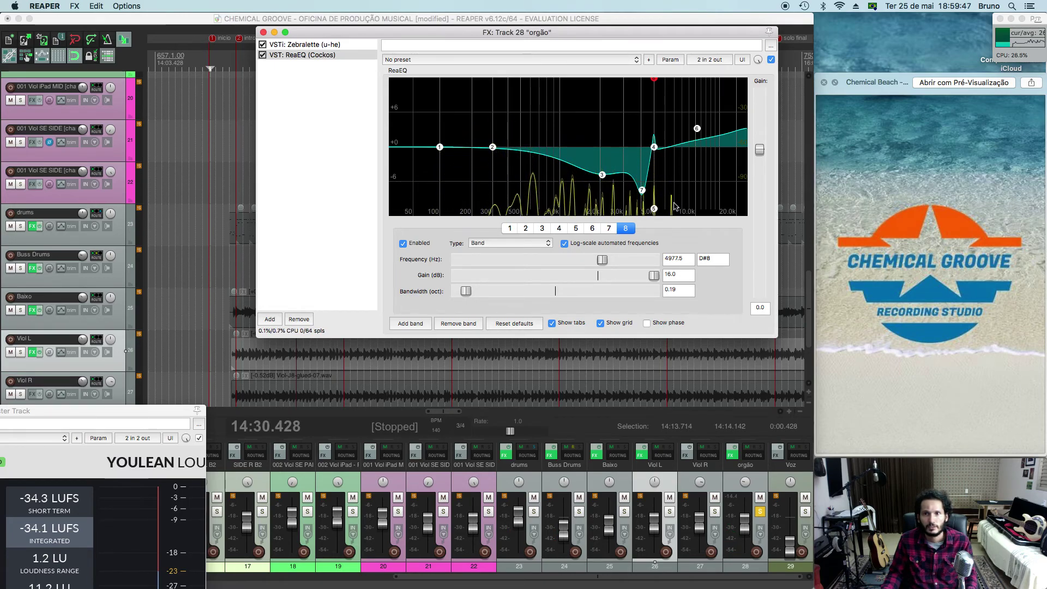
pyautogui.press('space')
pyautogui.moveTo(658, 149)
pyautogui.mouseDown()
pyautogui.moveTo(679, 146)
pyautogui.moveTo(669, 148)
pyautogui.mouseUp()
pyautogui.press('space')
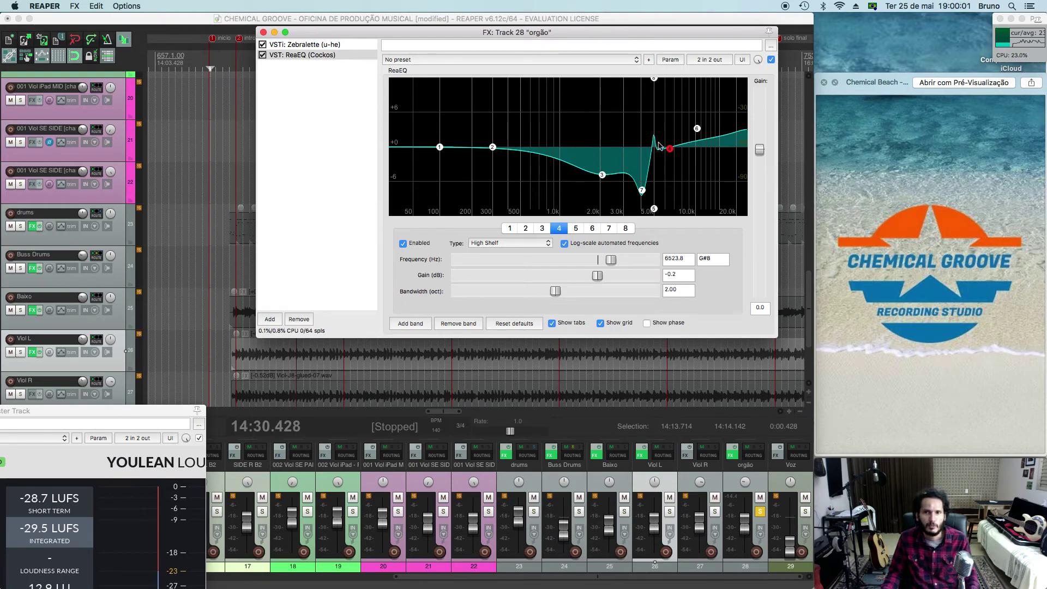
pyautogui.moveTo(662, 149); pyautogui.dragTo(671, 147)
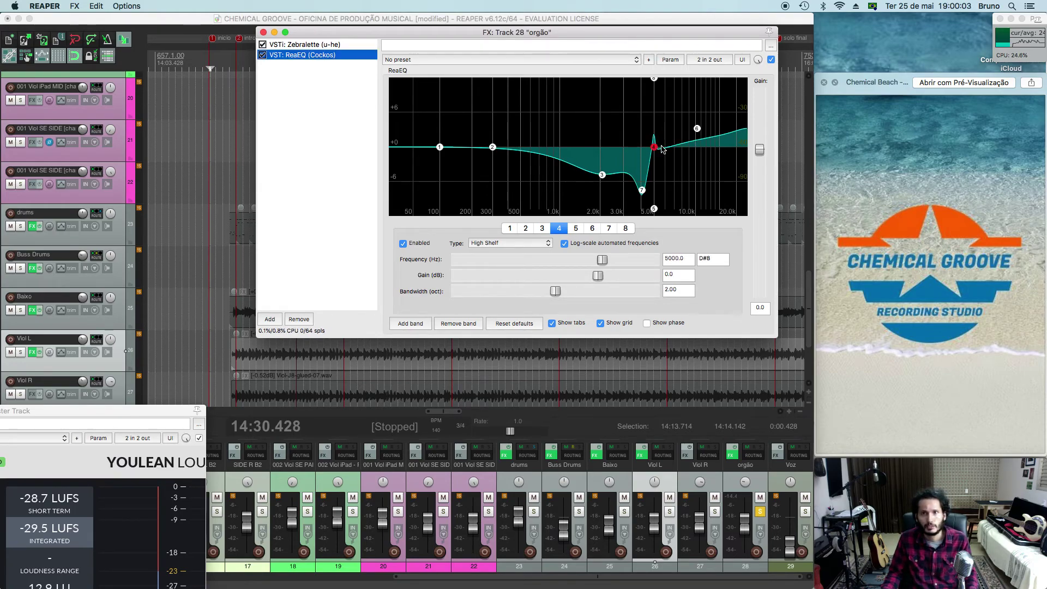
# Sweep the boosted band 8 to about 6435 Hz during playback and turn it into a cut of about -6.0 dB
pyautogui.press('space')
pyautogui.moveTo(671, 132); pyautogui.dragTo(669, 74)
pyautogui.press('space')
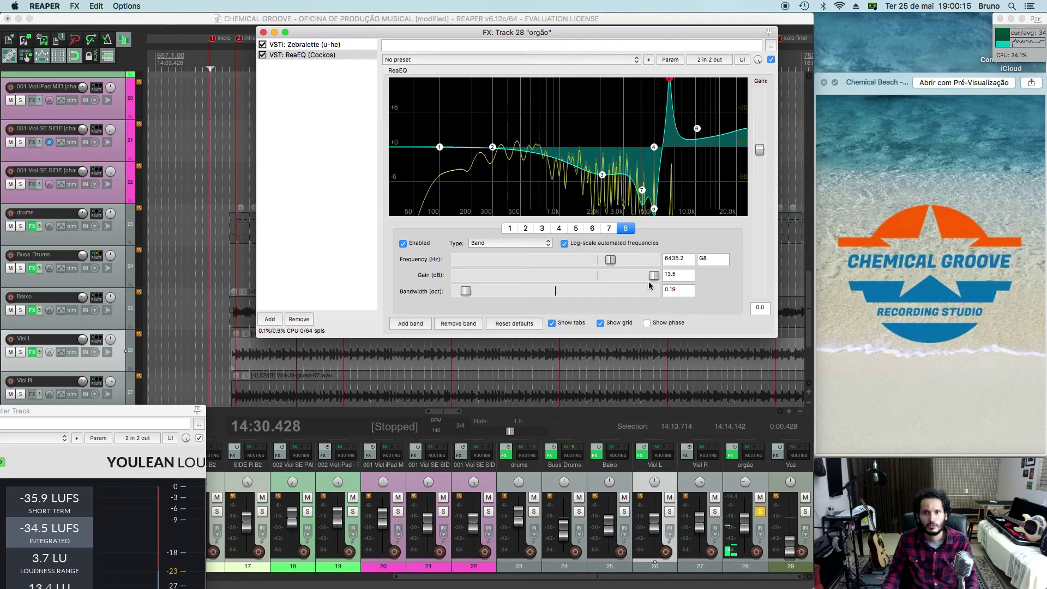
pyautogui.moveTo(644, 273); pyautogui.dragTo(573, 275)
pyautogui.press('space')
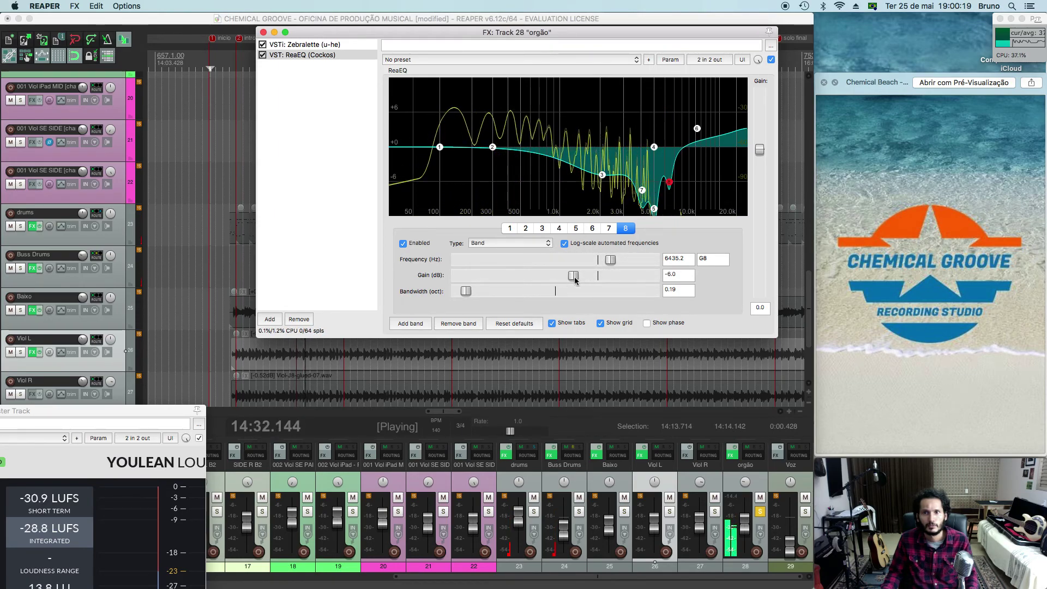
# Narrow band 8 to 0.06 octaves and move its cut to about 6737 Hz and -8.8 dB
pyautogui.moveTo(466, 291); pyautogui.dragTo(461, 289)
pyautogui.moveTo(669, 182); pyautogui.dragTo(672, 198)
pyautogui.press('space')
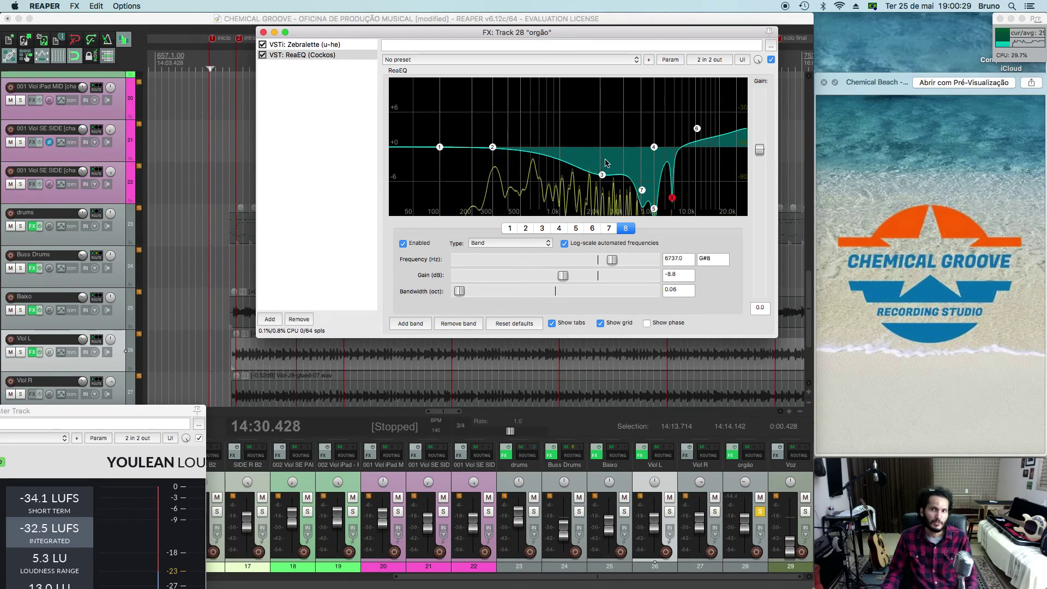
# Flatten the band 6 high shelf to about 0.2 dB near 10227 Hz and ease band 8's cut to about -7.4 dB
pyautogui.moveTo(698, 129)
pyautogui.moveTo(698, 129); pyautogui.dragTo(700, 144)
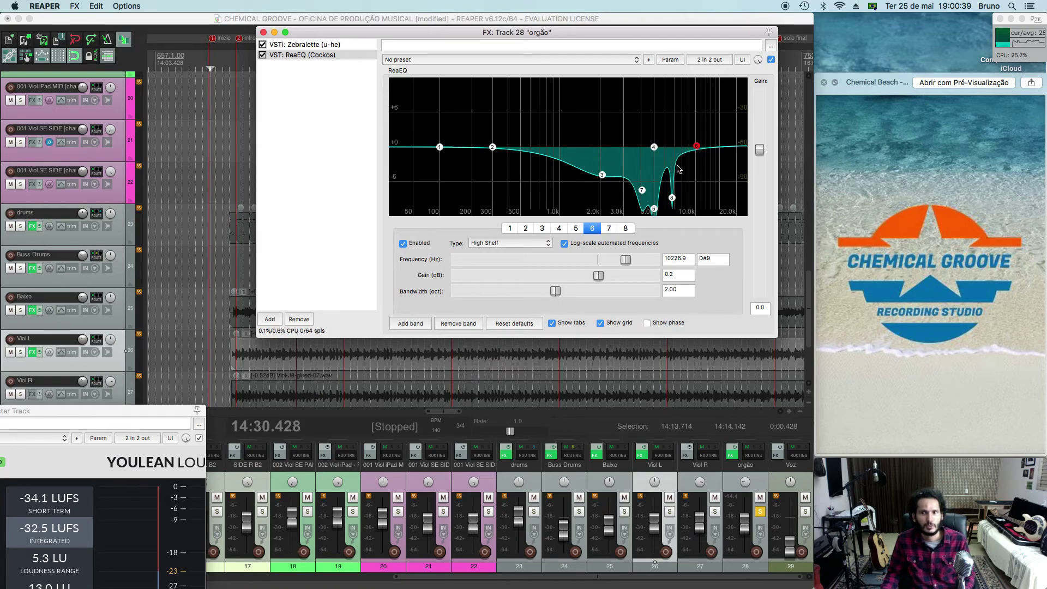
pyautogui.moveTo(672, 199); pyautogui.dragTo(673, 195)
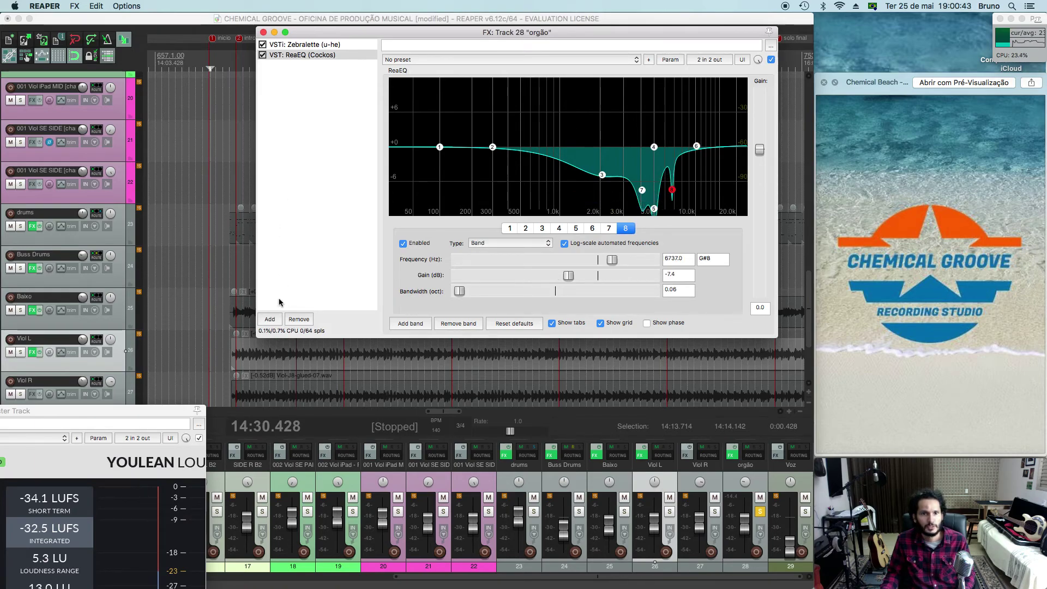
# Audition the soloed orgão track with the revised EQ, playing from 14:24.000
pyautogui.click(260, 364)
pyautogui.press('space')
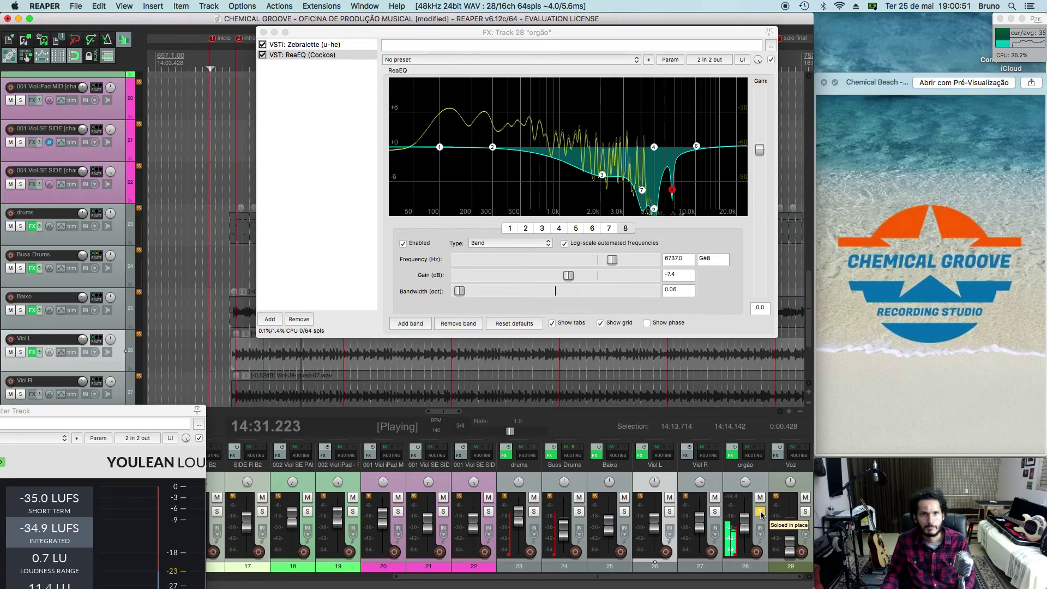
pyautogui.moveTo(745, 518); pyautogui.dragTo(746, 523)
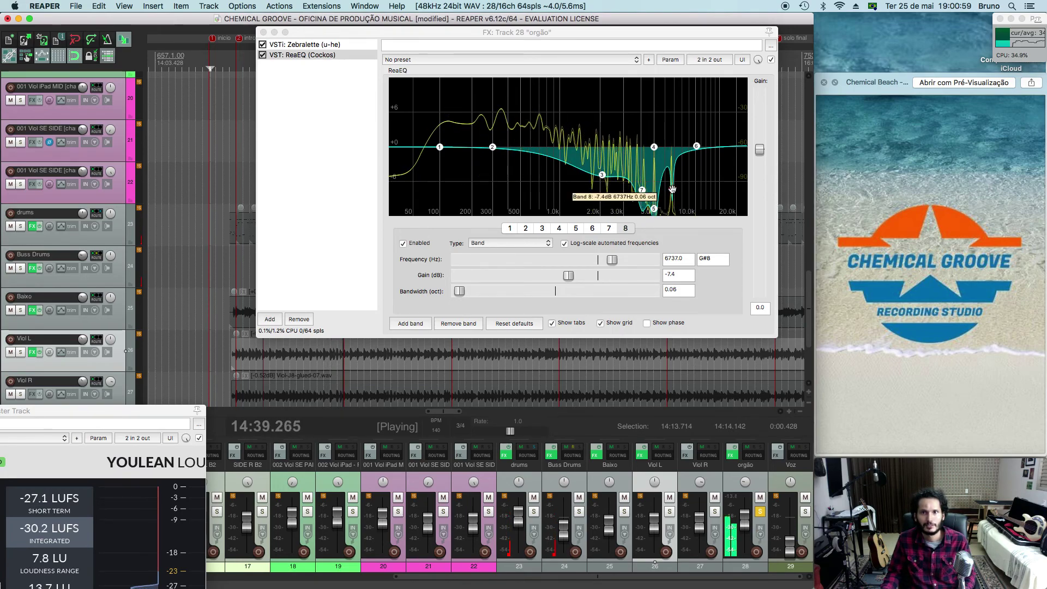
pyautogui.press('space')
# Unsolo the orgão track and set its volume to 0.00 dB while playing the full mix
pyautogui.click(760, 512)
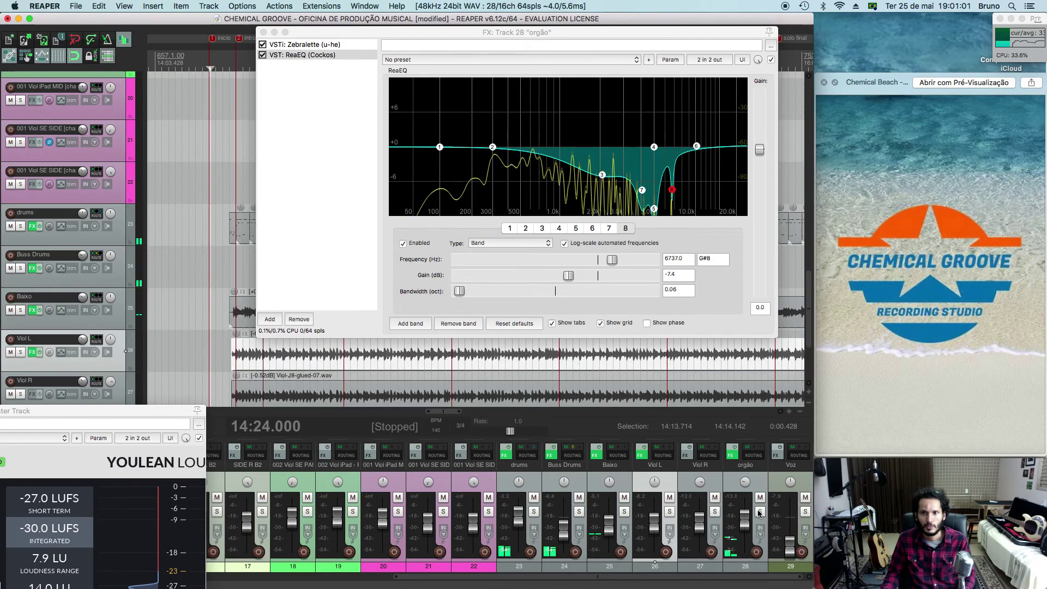
pyautogui.press('space')
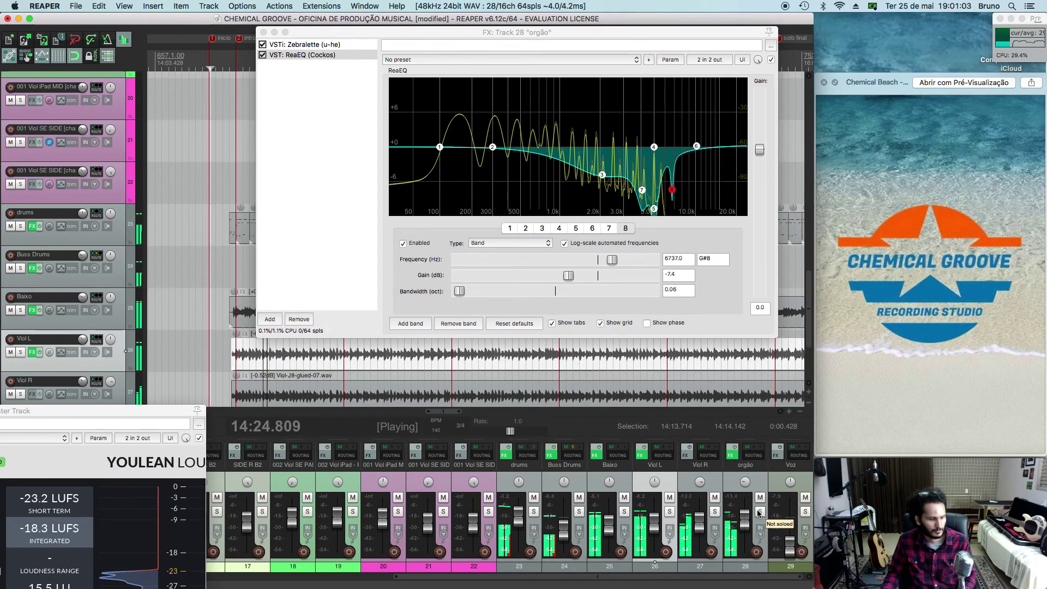
pyautogui.click(746, 515)
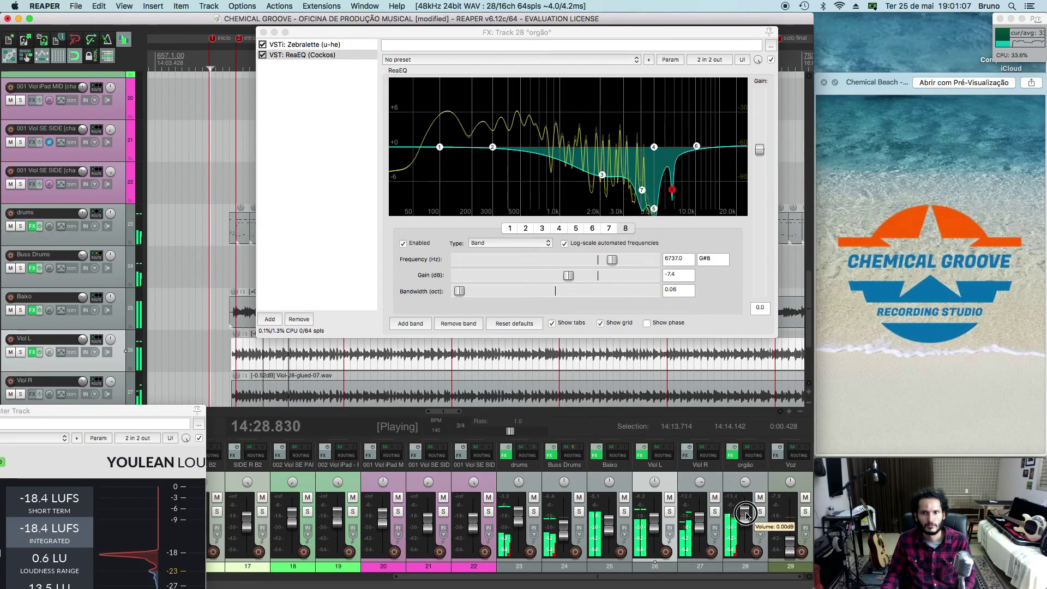
pyautogui.press('space')
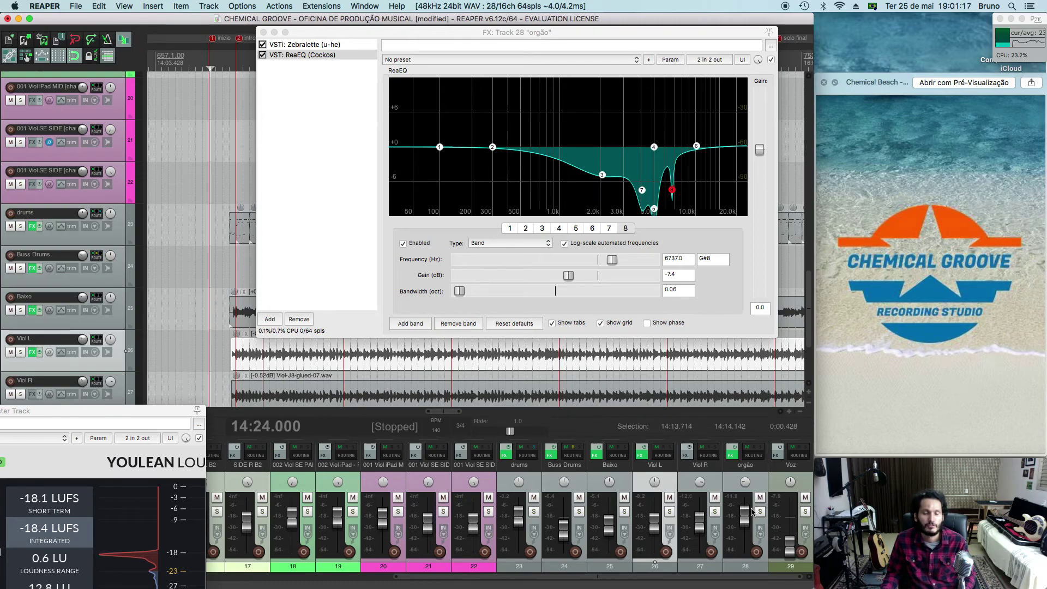
# Raise the orgão track's volume to about +1.13 dB and pan it to 33% left
pyautogui.moveTo(745, 515)
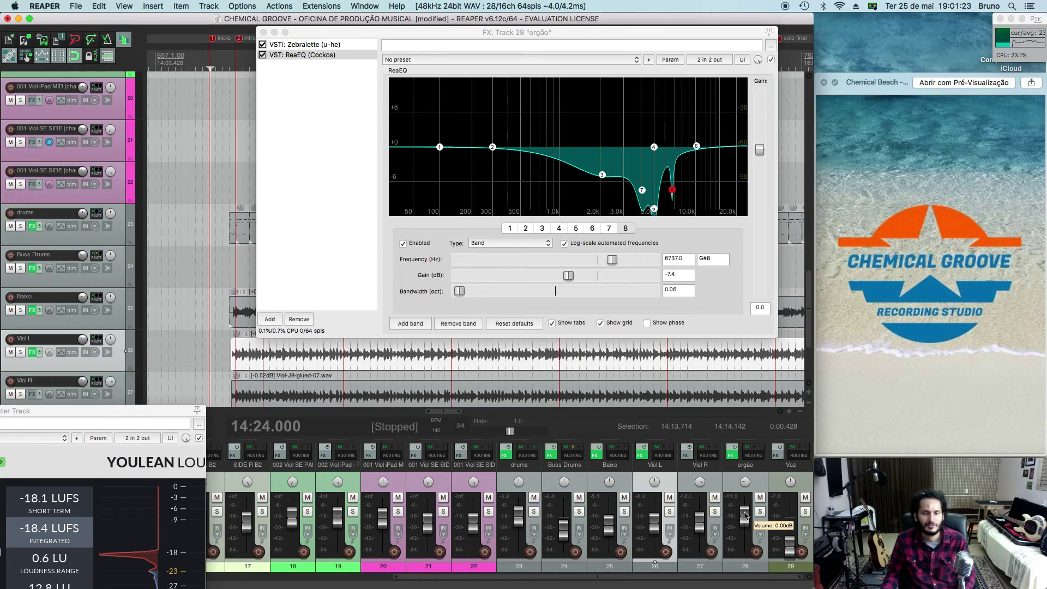
pyautogui.moveTo(745, 515); pyautogui.dragTo(747, 514)
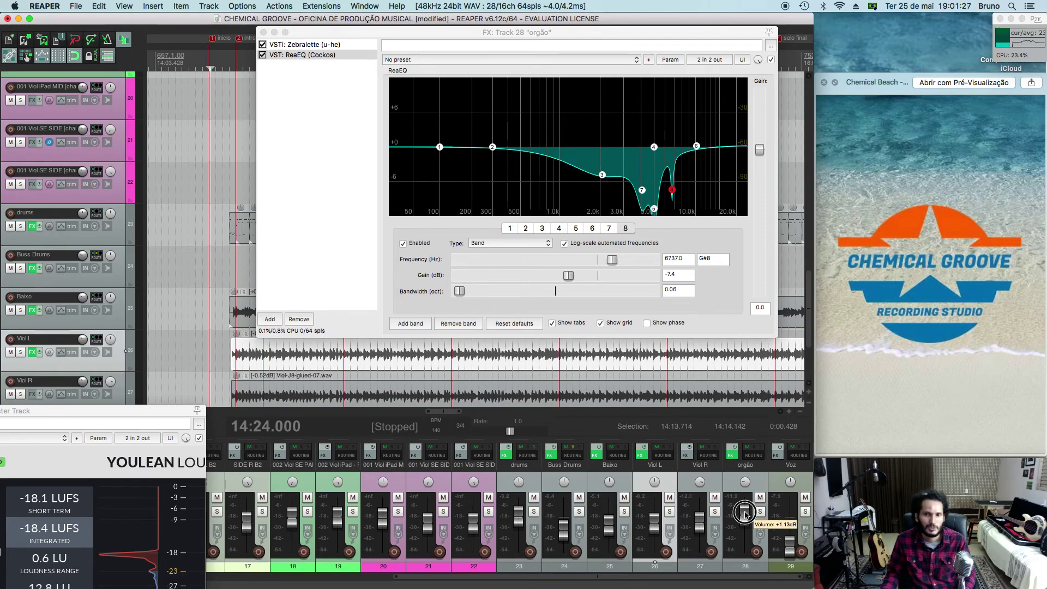
pyautogui.moveTo(745, 482)
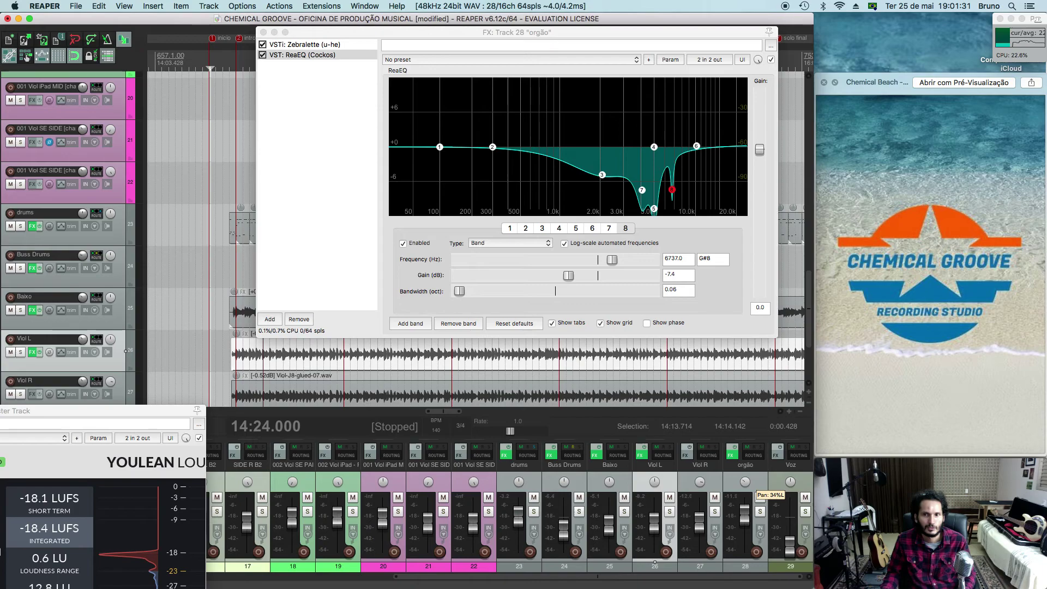
pyautogui.moveTo(745, 481); pyautogui.dragTo(745, 482)
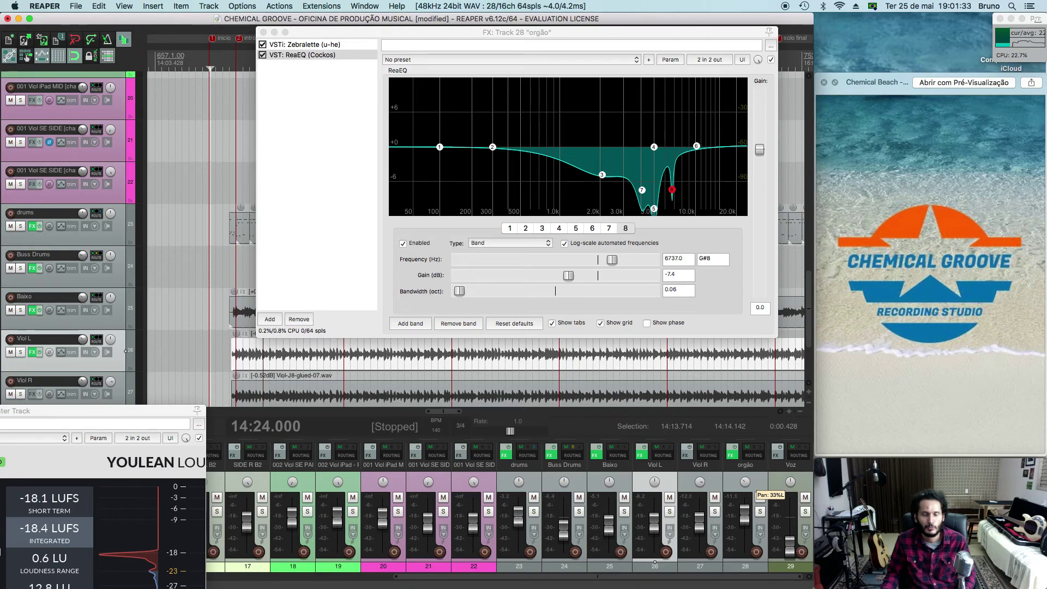
# Play the full mix and lower the Buss Drums track's volume to about -13.5 dB
pyautogui.press('space')
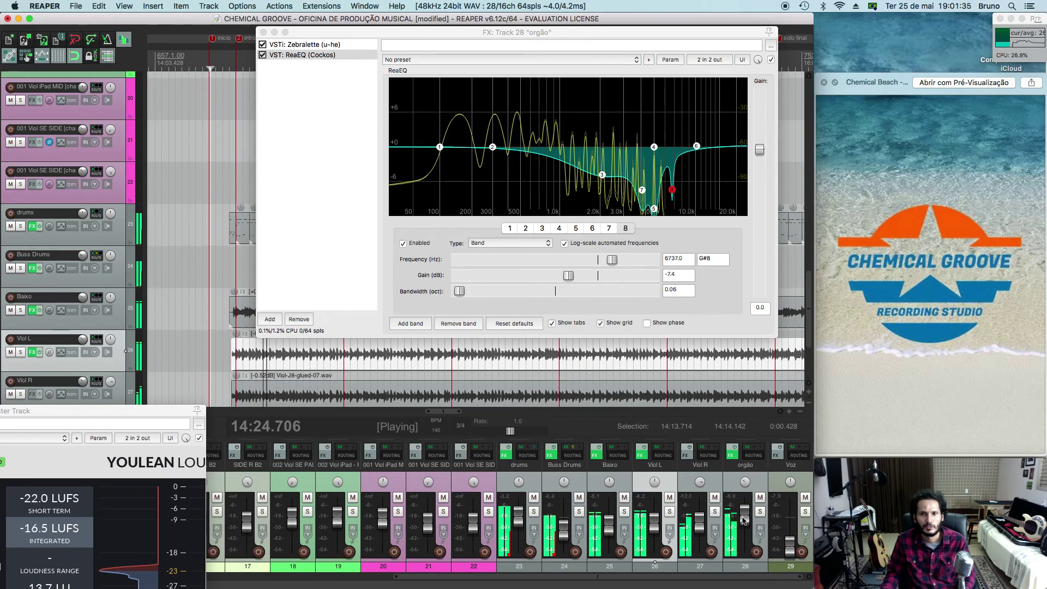
pyautogui.moveTo(745, 516)
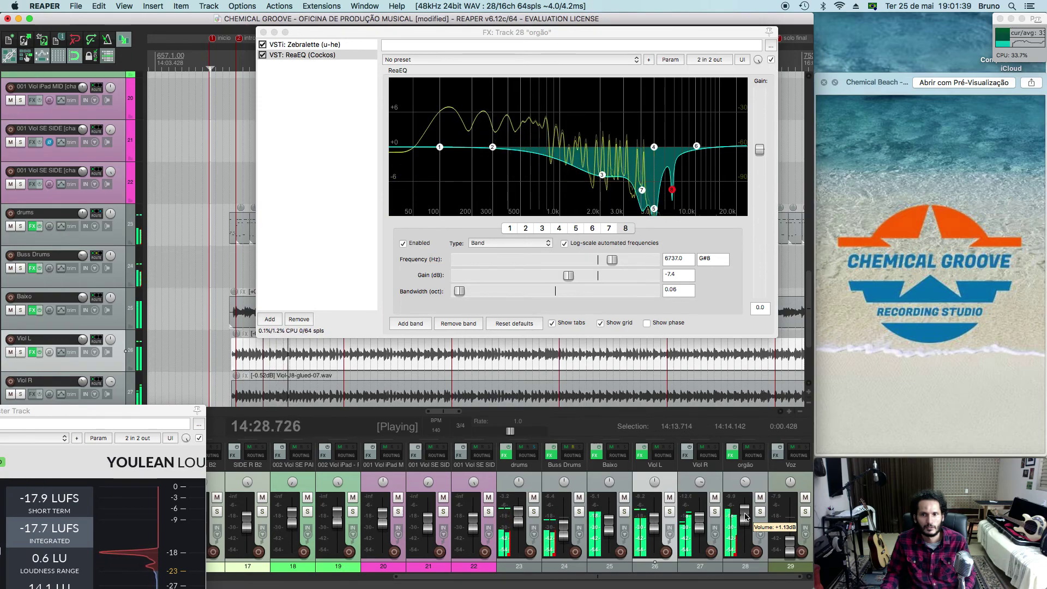
pyautogui.click(745, 517)
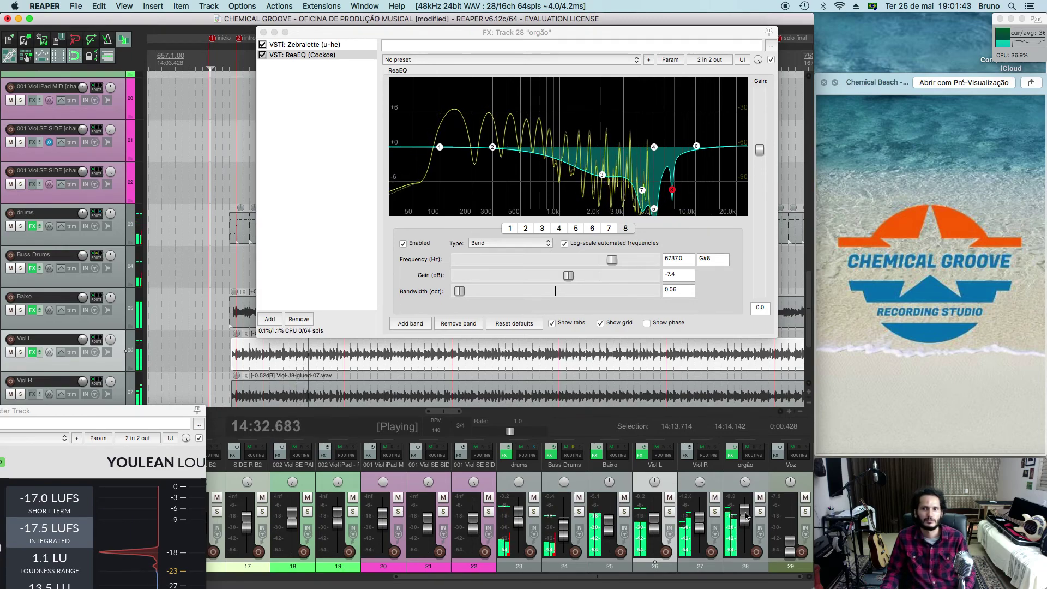
pyautogui.click(564, 525)
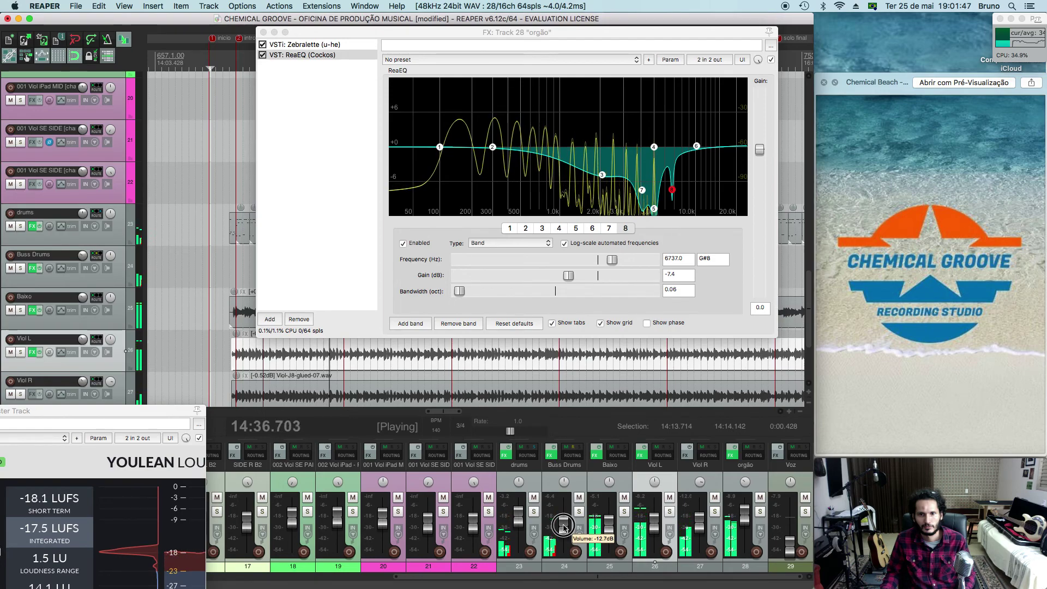
pyautogui.moveTo(563, 526); pyautogui.dragTo(565, 528)
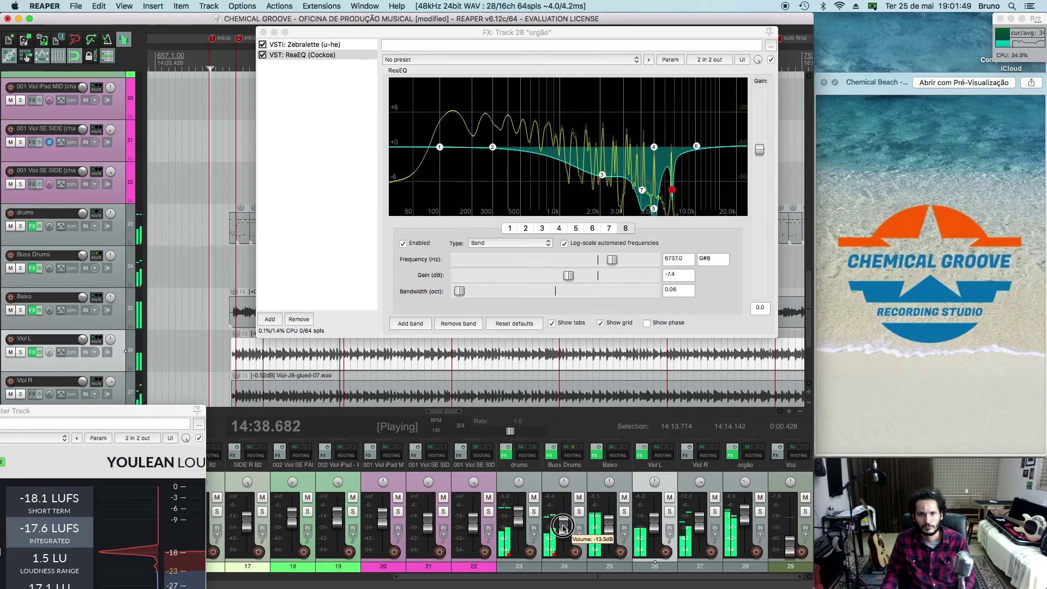
pyautogui.moveTo(563, 528); pyautogui.dragTo(564, 533)
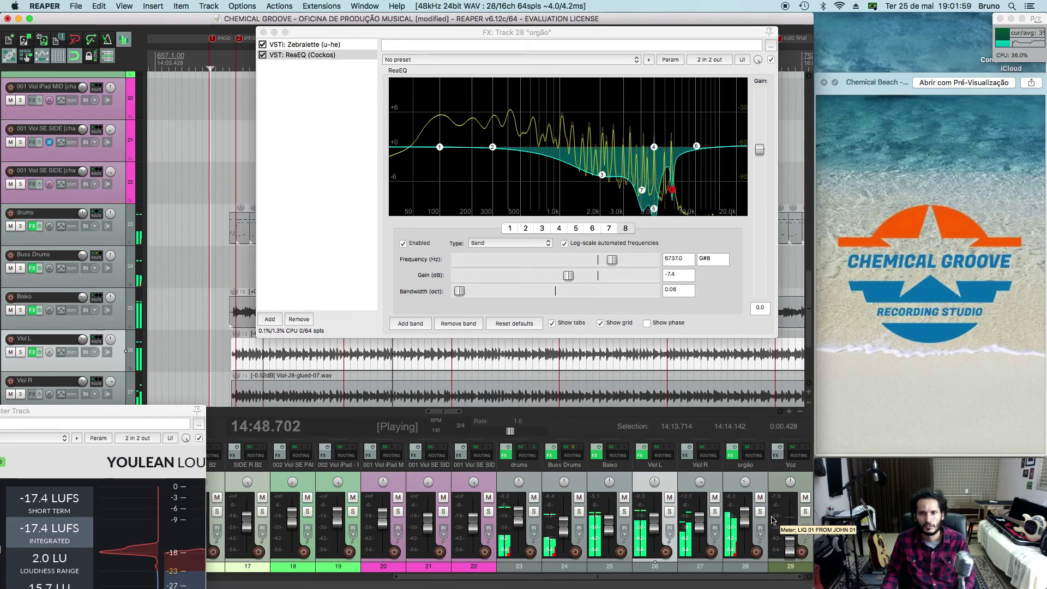
# Open the drums track's SSD5 mixer and raise the Snare Dir channel to about -3.84 dB during playback
pyautogui.click(505, 456)
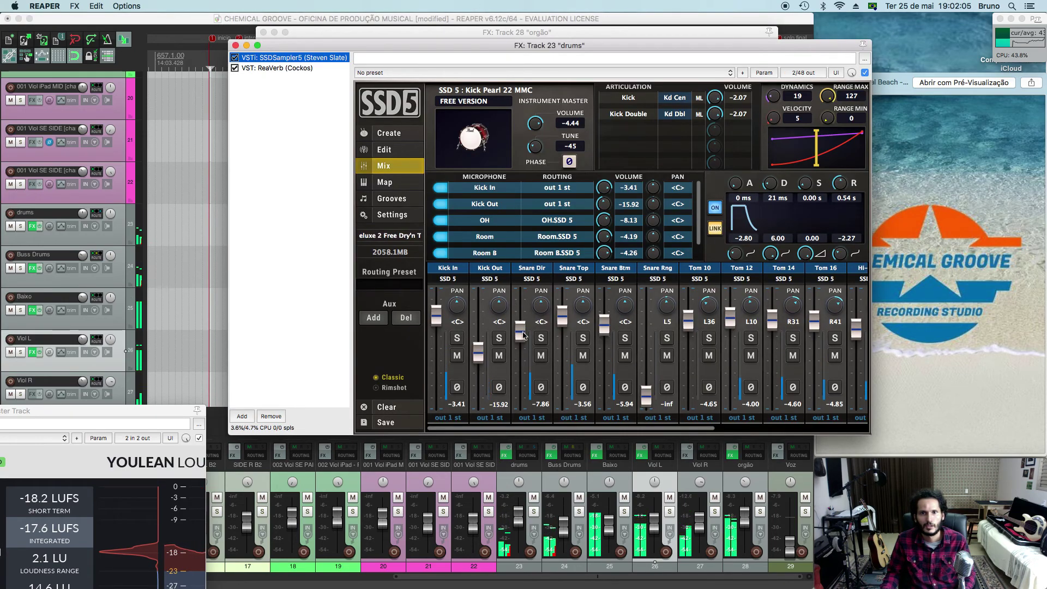
pyautogui.click(536, 270)
pyautogui.click(570, 270)
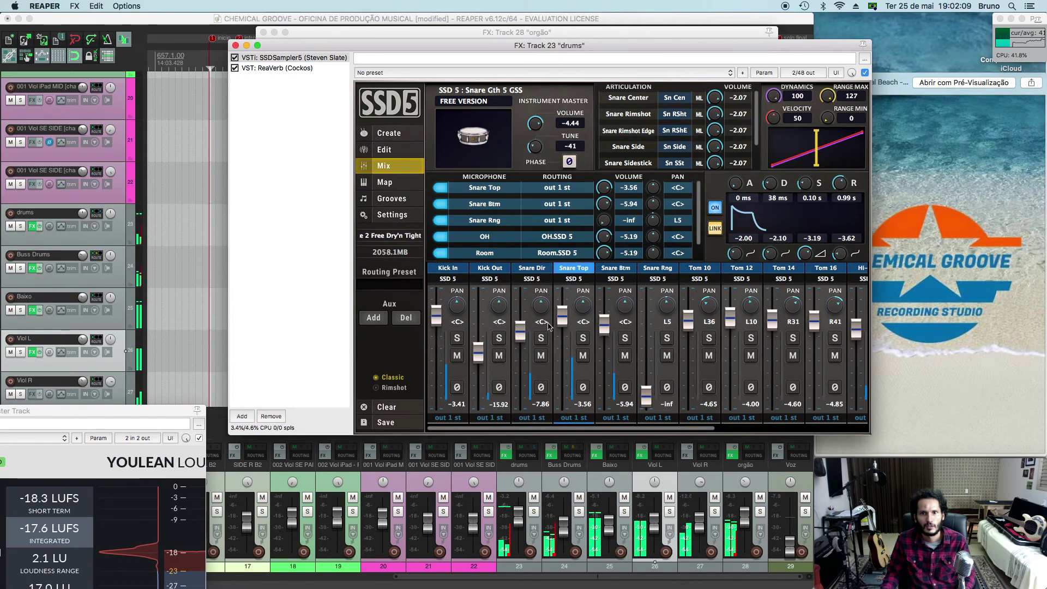
pyautogui.click(531, 269)
pyautogui.moveTo(522, 340); pyautogui.dragTo(518, 319)
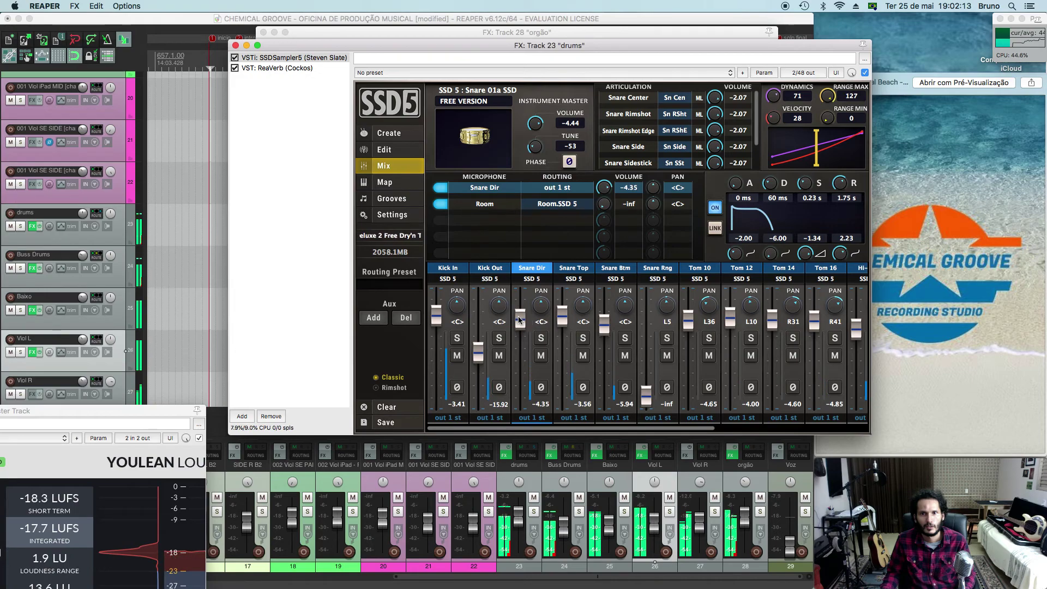
pyautogui.moveTo(520, 321); pyautogui.dragTo(521, 320)
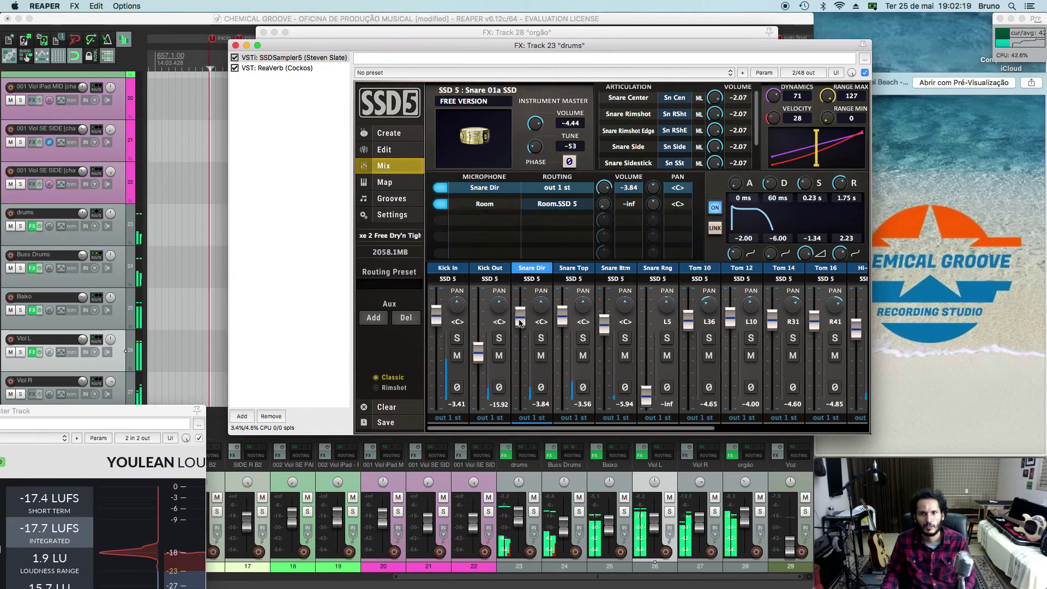
# Set SSD5 levels: Snare Dir about -4.24 dB, Snare Top -5.25, Tom 10 -6.04, Tom 12 -6.42, Tom 14 -6.53 and Tom 16 -5.58
pyautogui.moveTo(563, 335); pyautogui.dragTo(522, 326)
pyautogui.moveTo(615, 427); pyautogui.dragTo(666, 428)
pyautogui.moveTo(658, 322); pyautogui.dragTo(739, 333)
pyautogui.moveTo(613, 325); pyautogui.dragTo(613, 332)
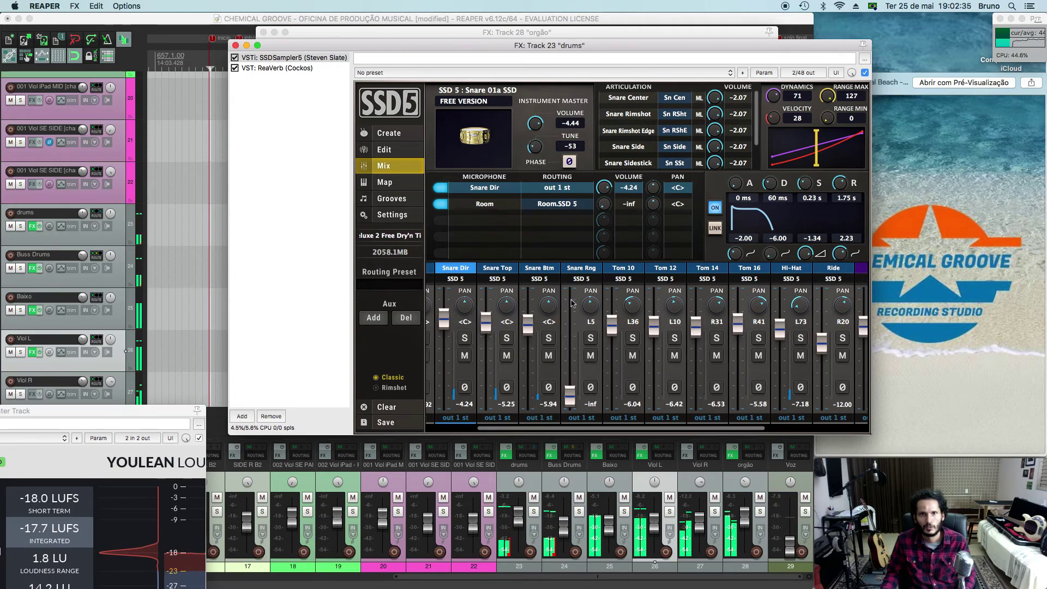
# Close the drums and orgão effects windows and stop the full mix playback
pyautogui.click(235, 46)
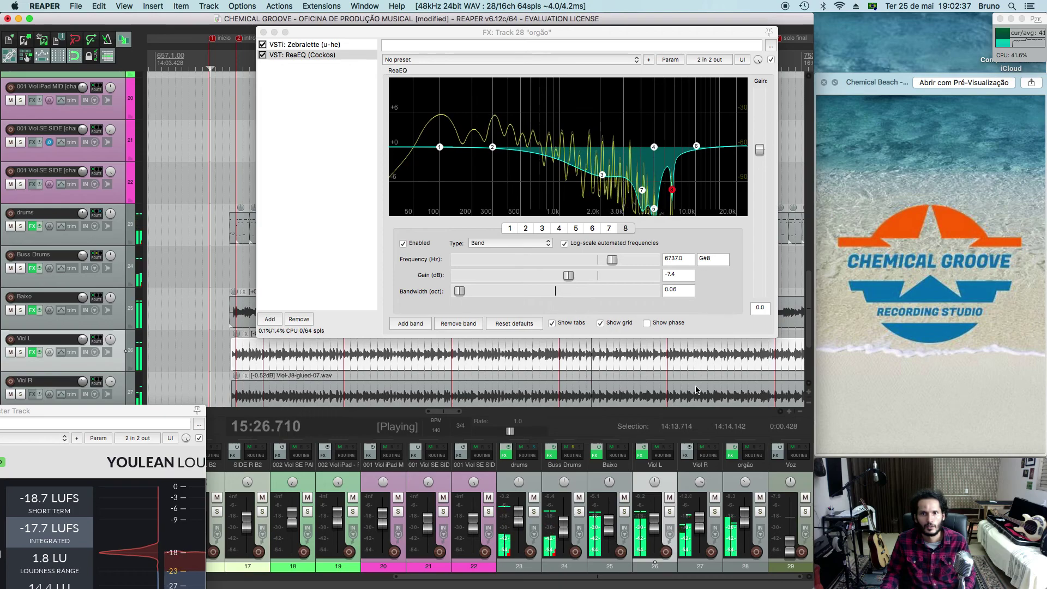
pyautogui.press('space')
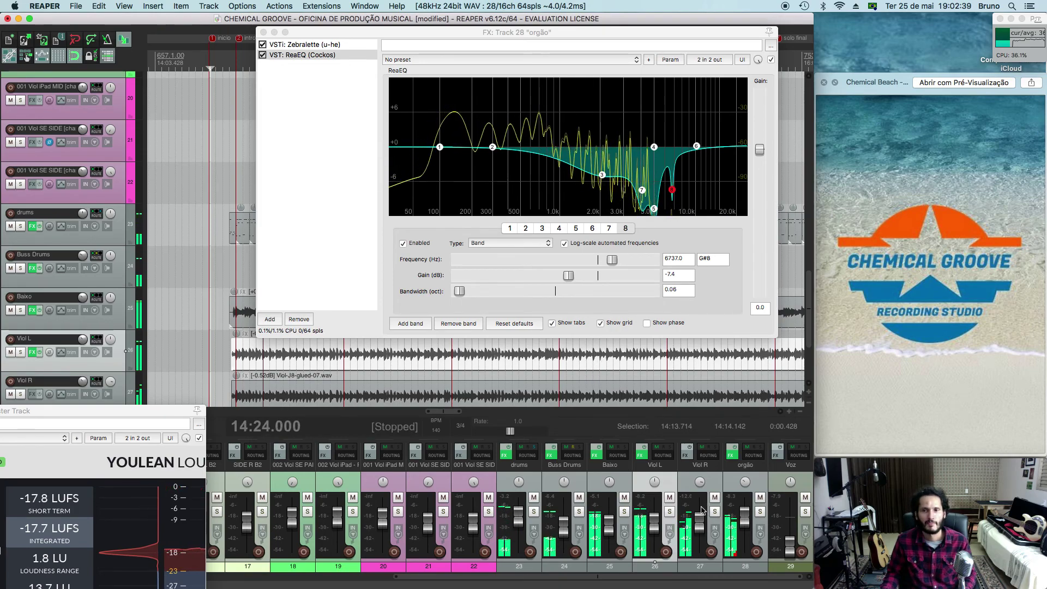
pyautogui.click(263, 33)
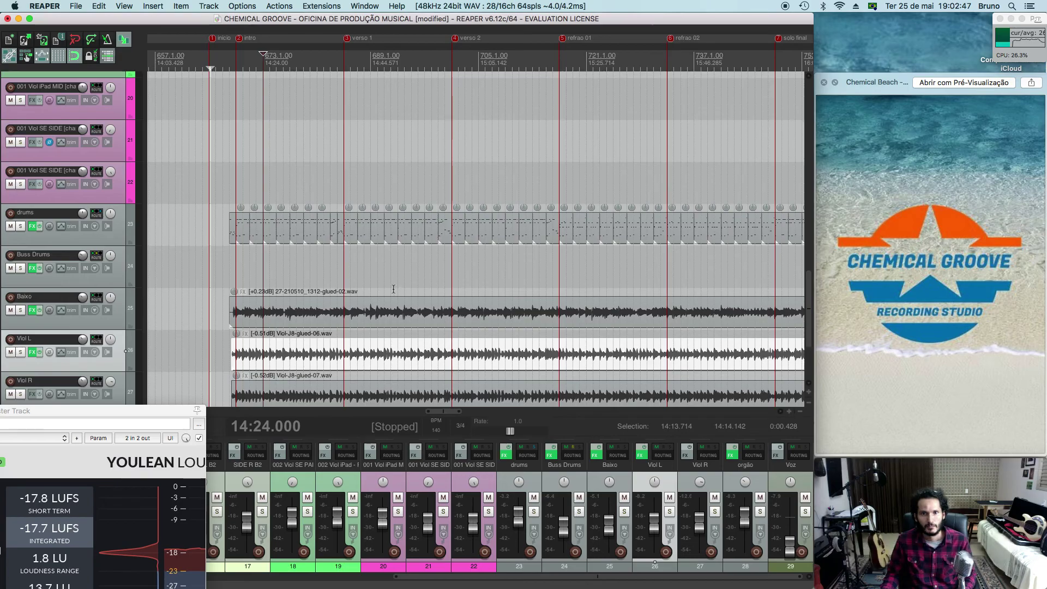
# Select the vocal recording on the Voz track and place the edit cursor in verso 1 at 14:47.142
pyautogui.scroll(-3, 16, 297)
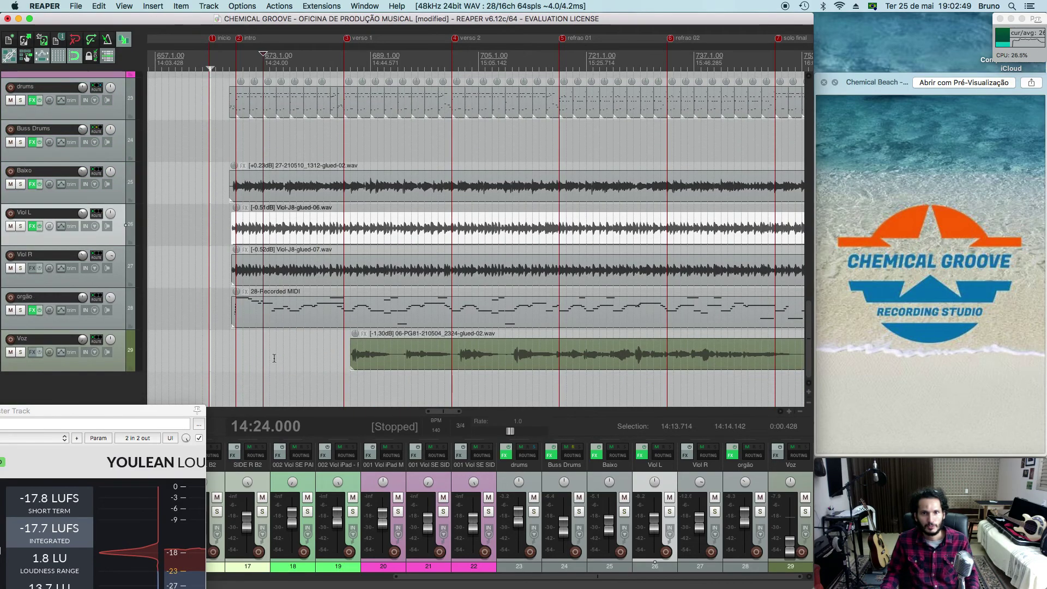
pyautogui.moveTo(350, 362); pyautogui.dragTo(345, 359)
pyautogui.click(346, 359)
pyautogui.scroll(4, 358, 351)
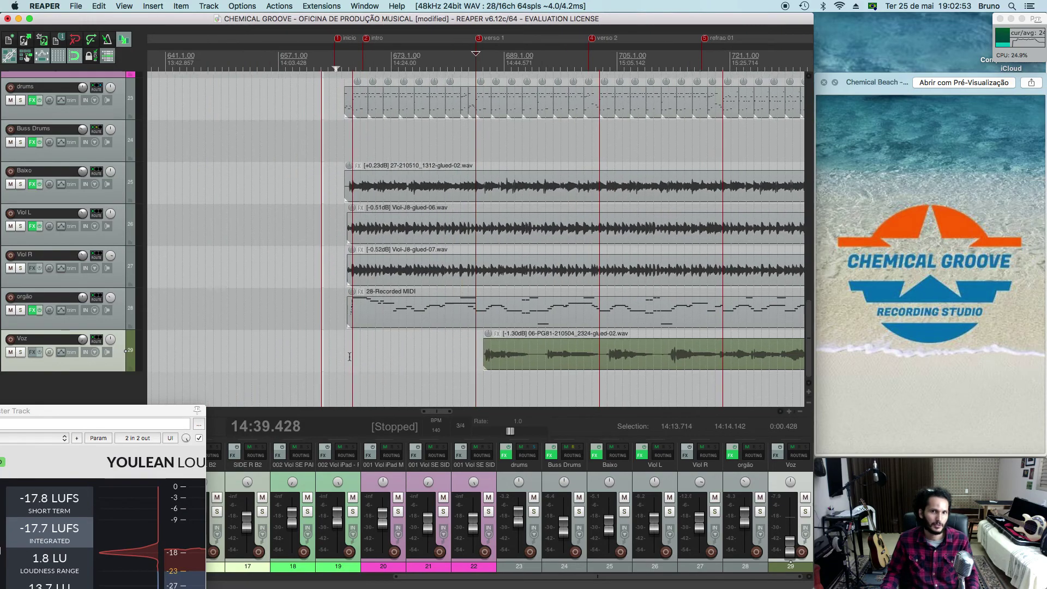
pyautogui.hscroll(3, 359, 355)
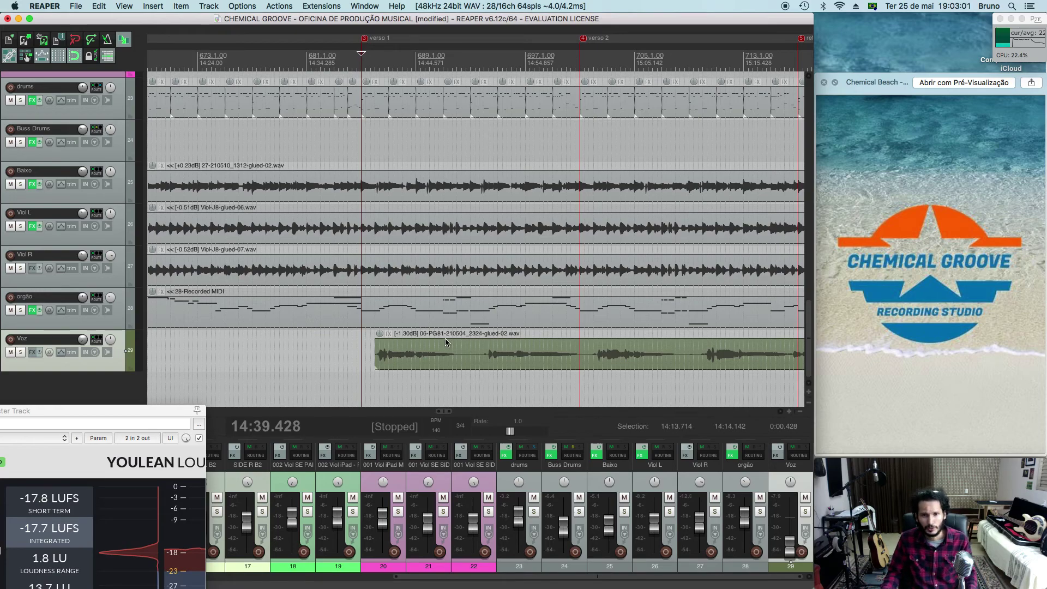
pyautogui.click(397, 352)
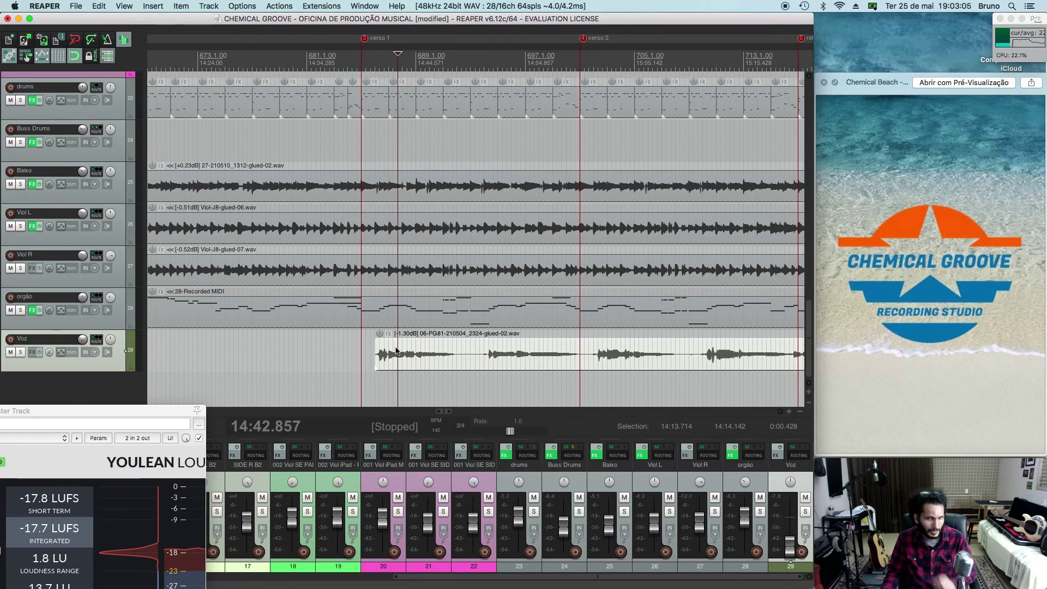
pyautogui.click(443, 351)
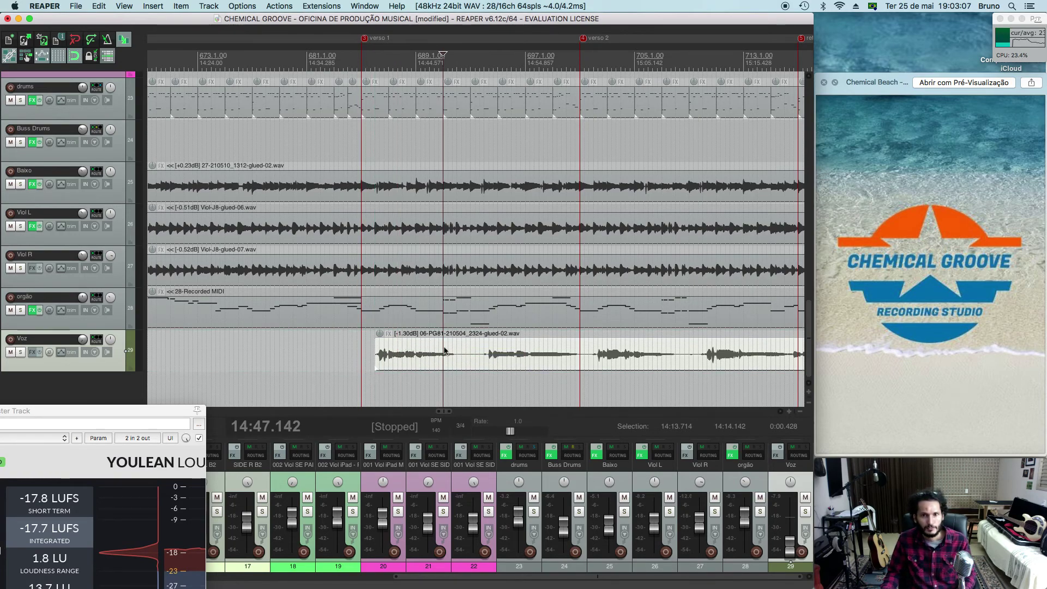
# Solo the Voz track, play it from 14:40.285 and raise its volume to +12.0 dB
pyautogui.click(21, 352)
pyautogui.scroll(1, 360, 351)
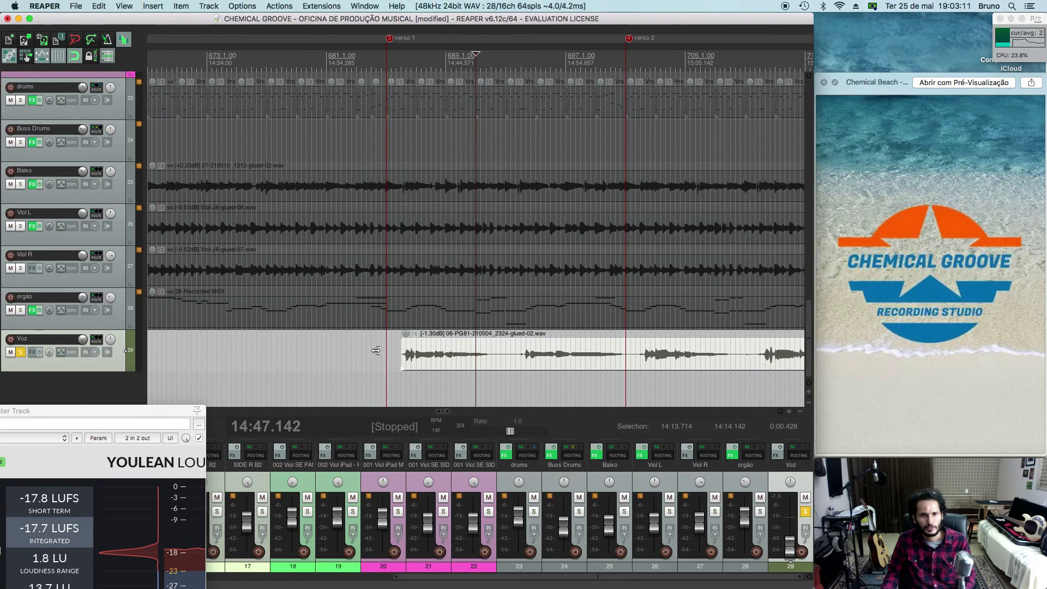
pyautogui.click(398, 348)
pyautogui.press('space')
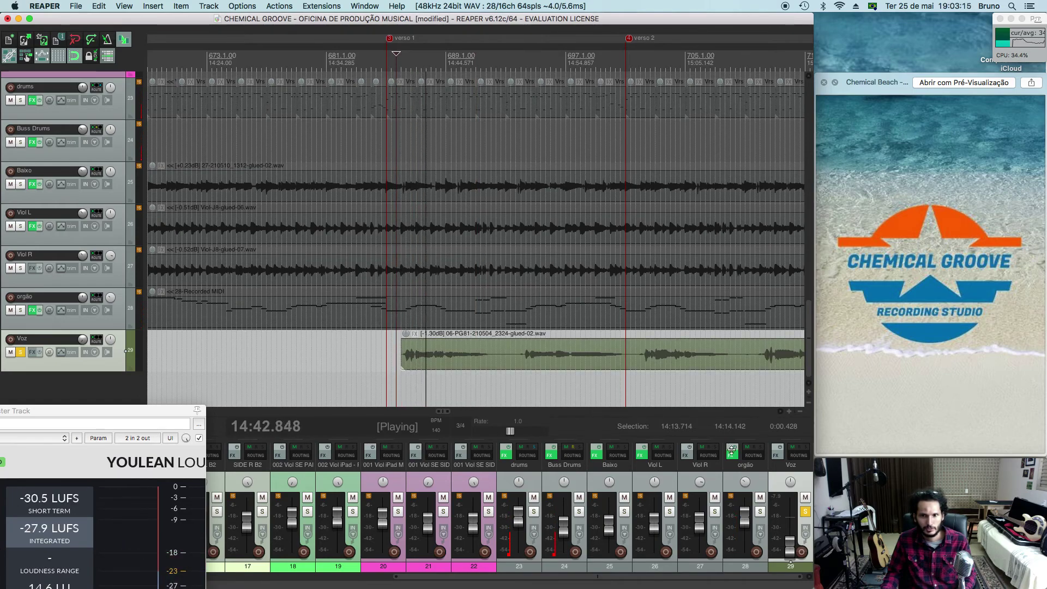
pyautogui.moveTo(791, 543); pyautogui.dragTo(792, 503)
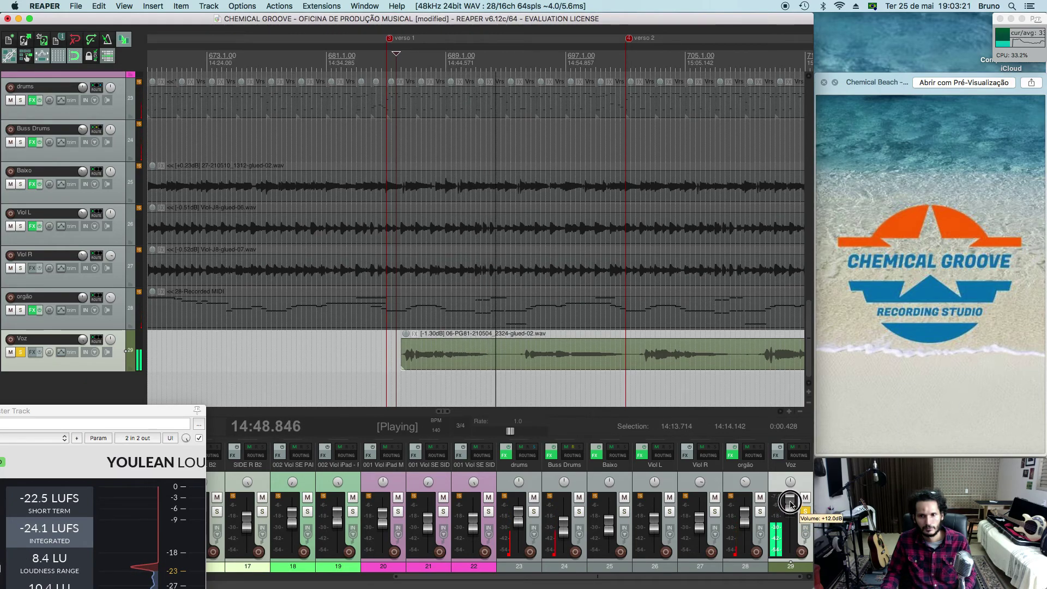
pyautogui.press('space')
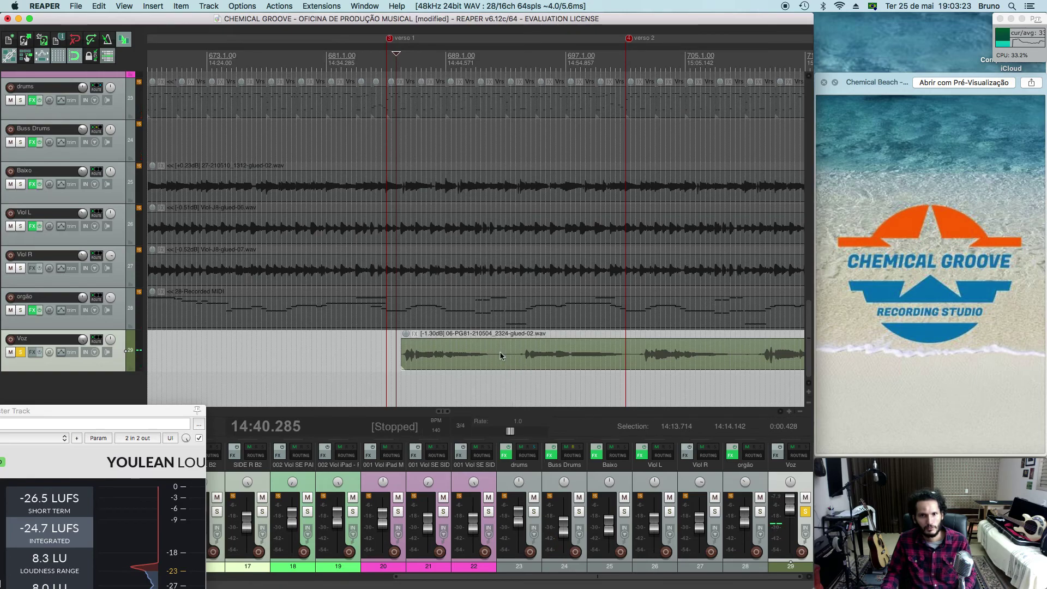
# Listen to the pause between vocal phrases from 14:48.857 and examine its waveform at enlarged height for background noise
pyautogui.click(496, 352)
pyautogui.press('space')
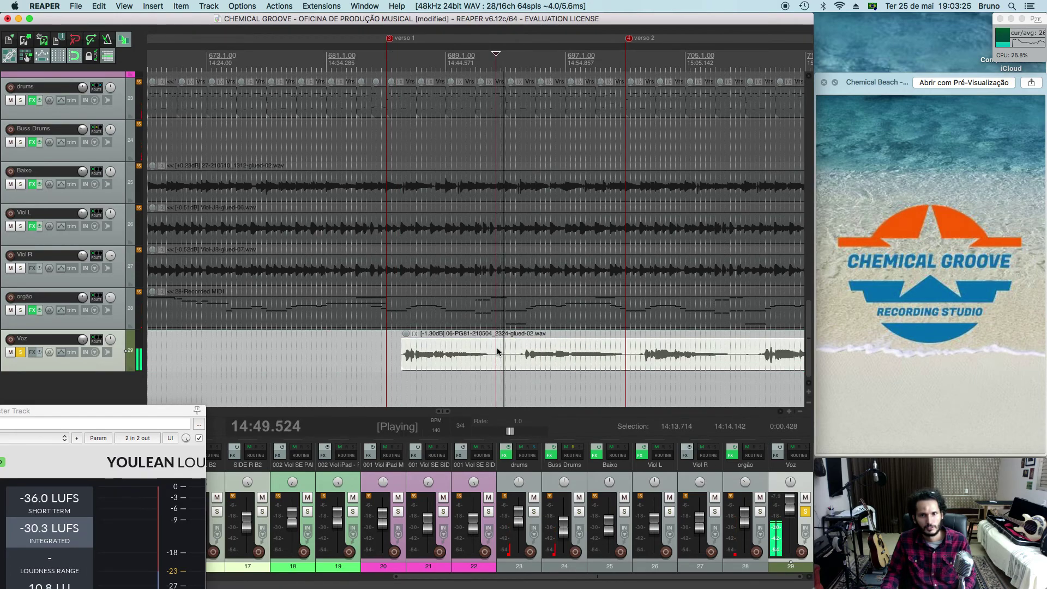
pyautogui.press('space')
pyautogui.scroll(5, 507, 359)
pyautogui.scroll(2, 507, 358)
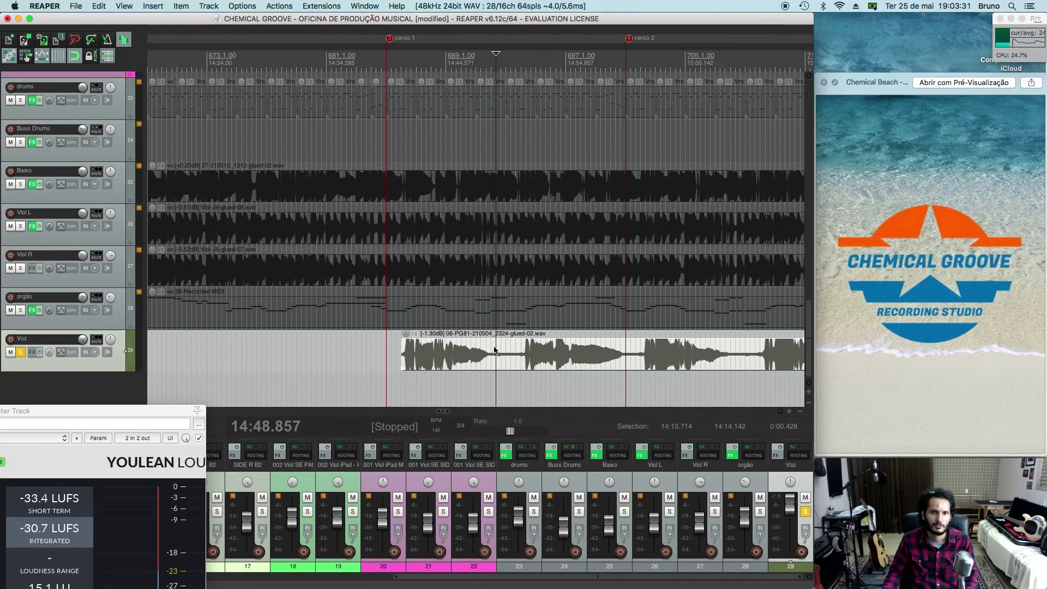
pyautogui.press('space')
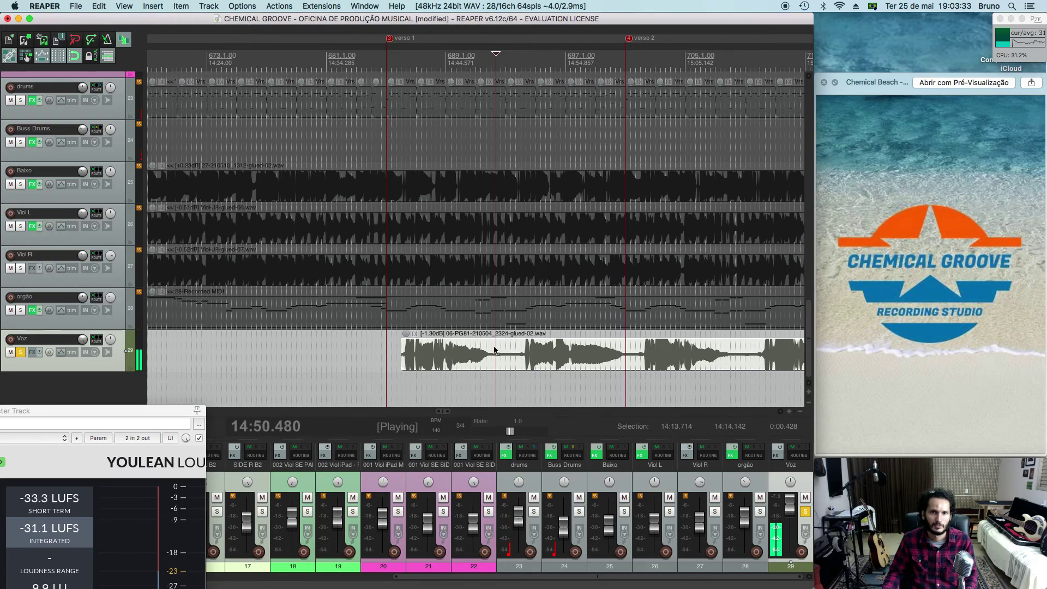
pyautogui.press('space')
pyautogui.scroll(-3, 495, 350)
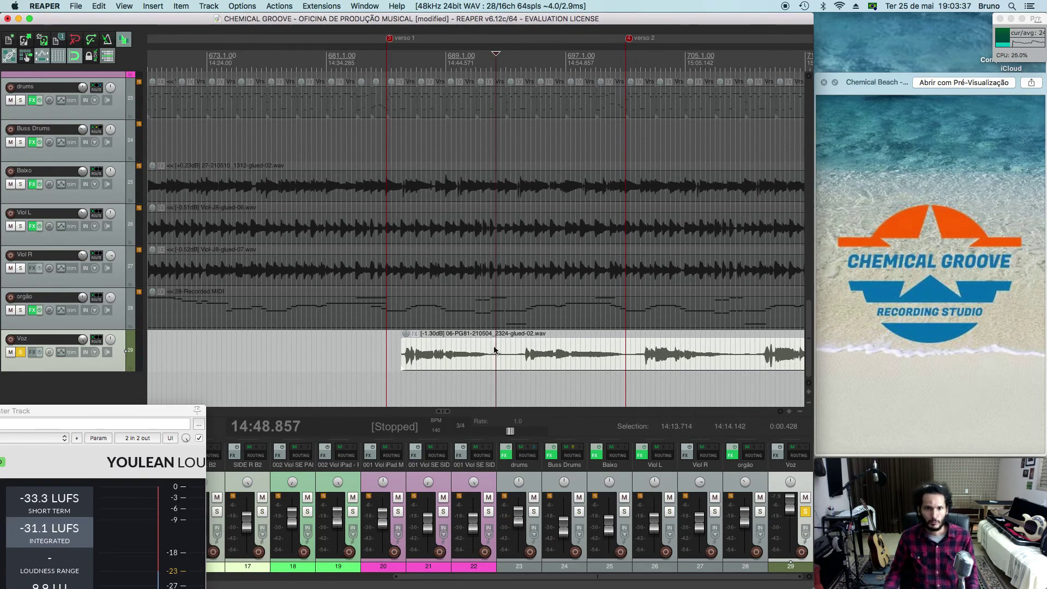
pyautogui.scroll(-6, 495, 350)
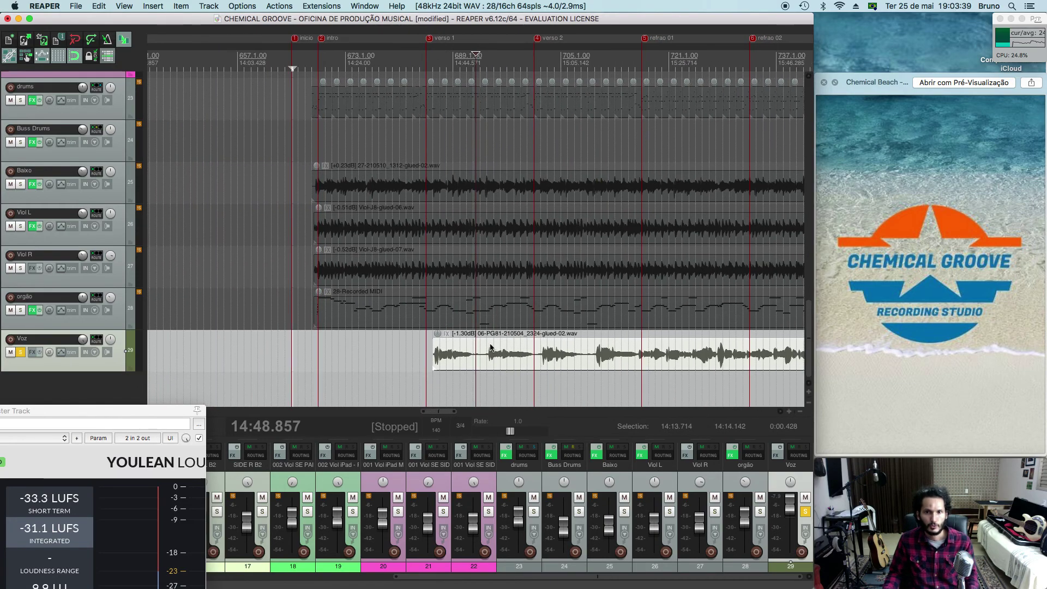
pyautogui.scroll(-1, 491, 346)
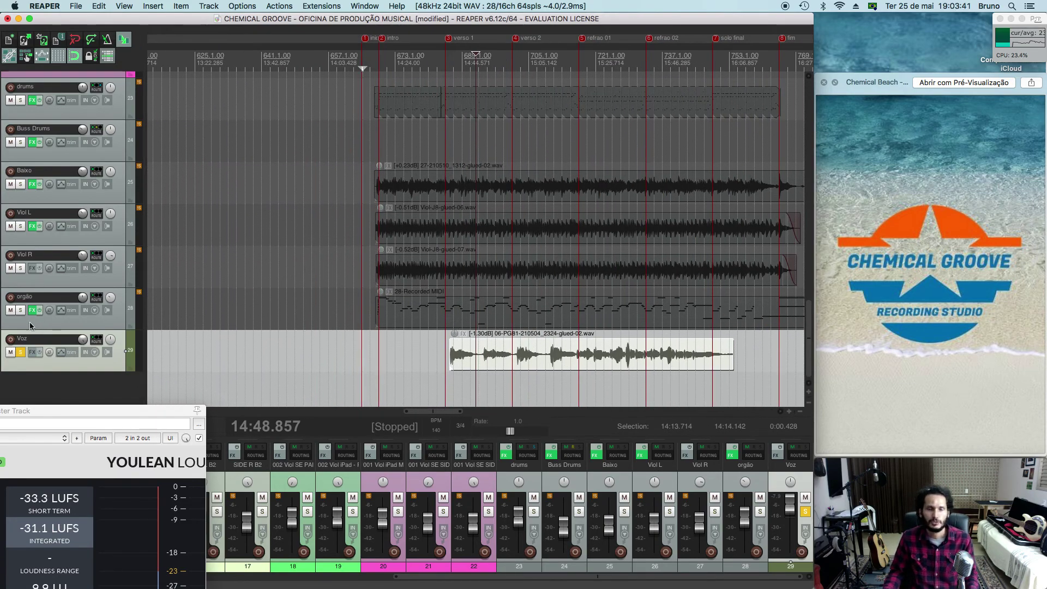
# Solo the PG81 Front track at the project's start and audition its quiet intro from 0:25.714
pyautogui.scroll(15, 33, 334)
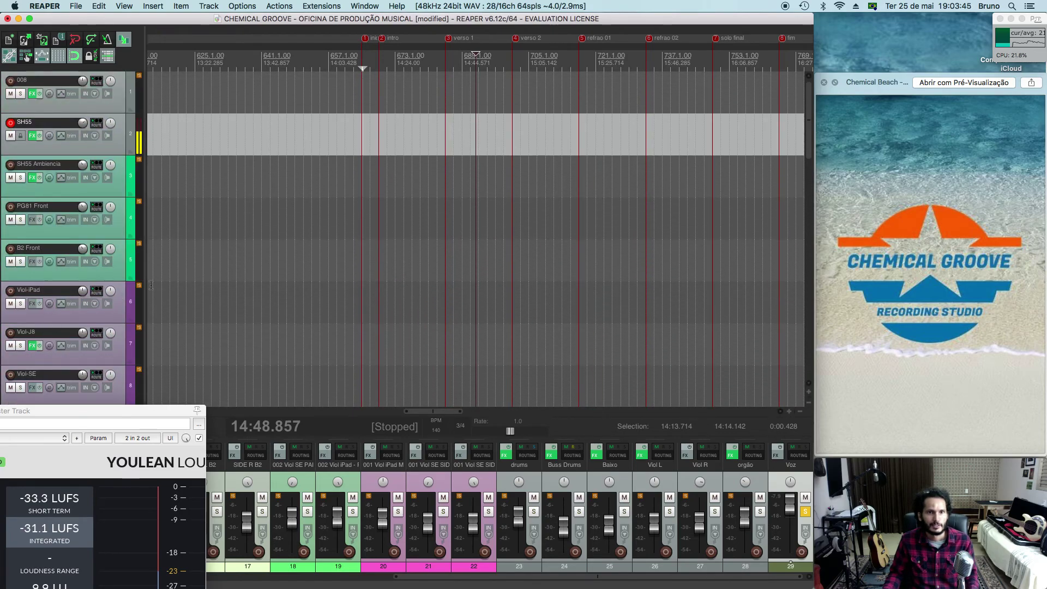
pyautogui.scroll(-1, 208, 305)
pyautogui.moveTo(442, 413); pyautogui.dragTo(162, 398)
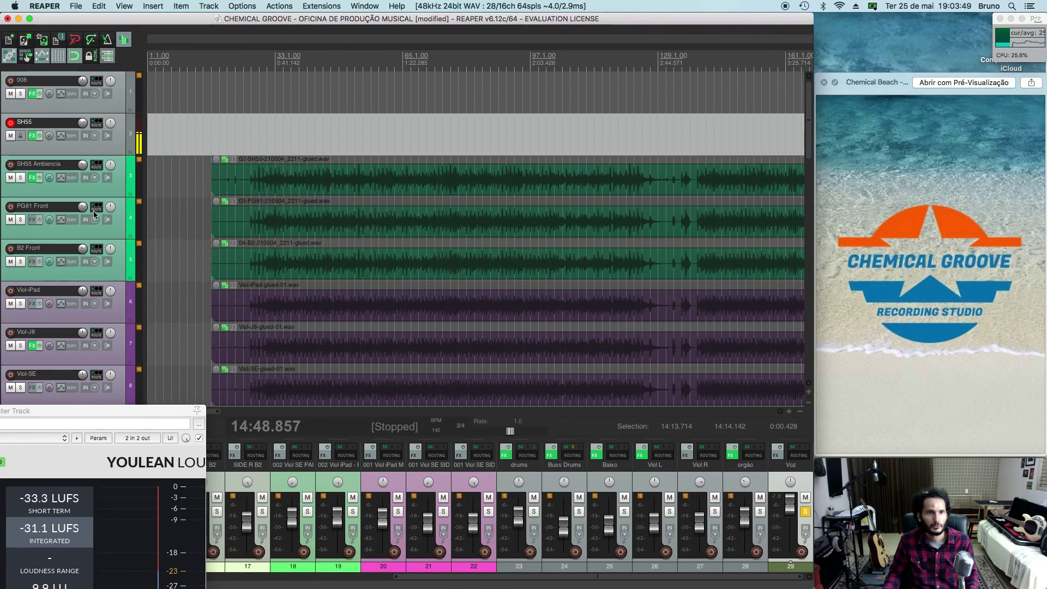
pyautogui.click(21, 220)
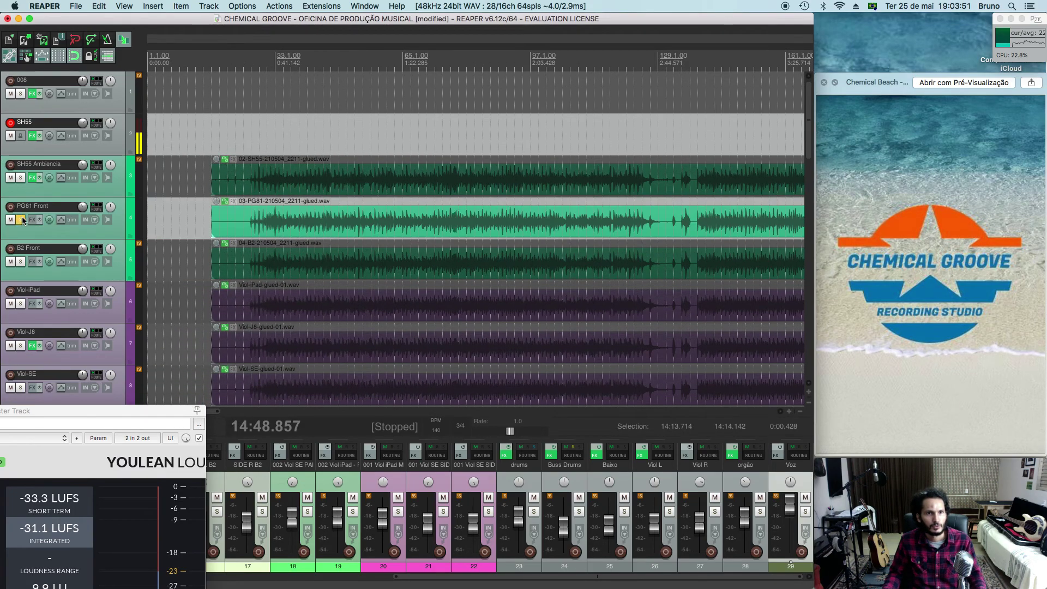
pyautogui.click(240, 216)
pyautogui.press('space')
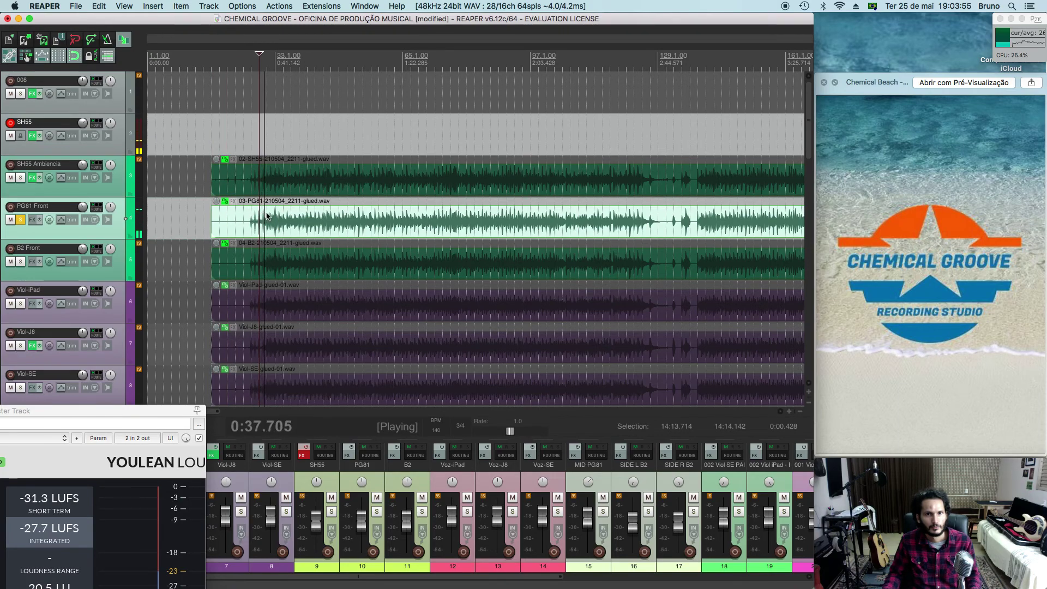
pyautogui.press('space')
pyautogui.click(227, 219)
pyautogui.press('space')
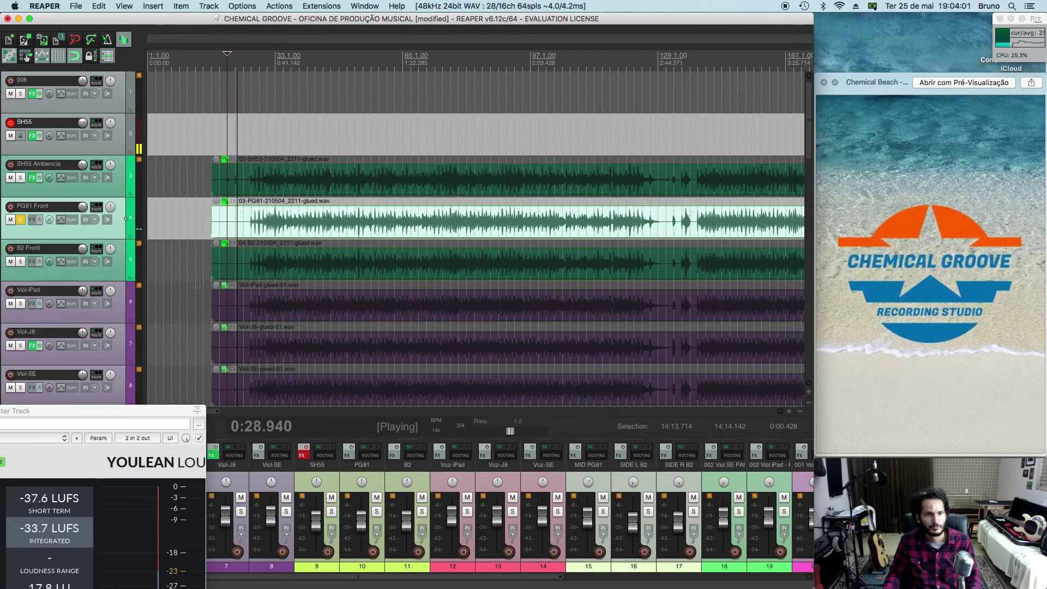
pyautogui.press('space')
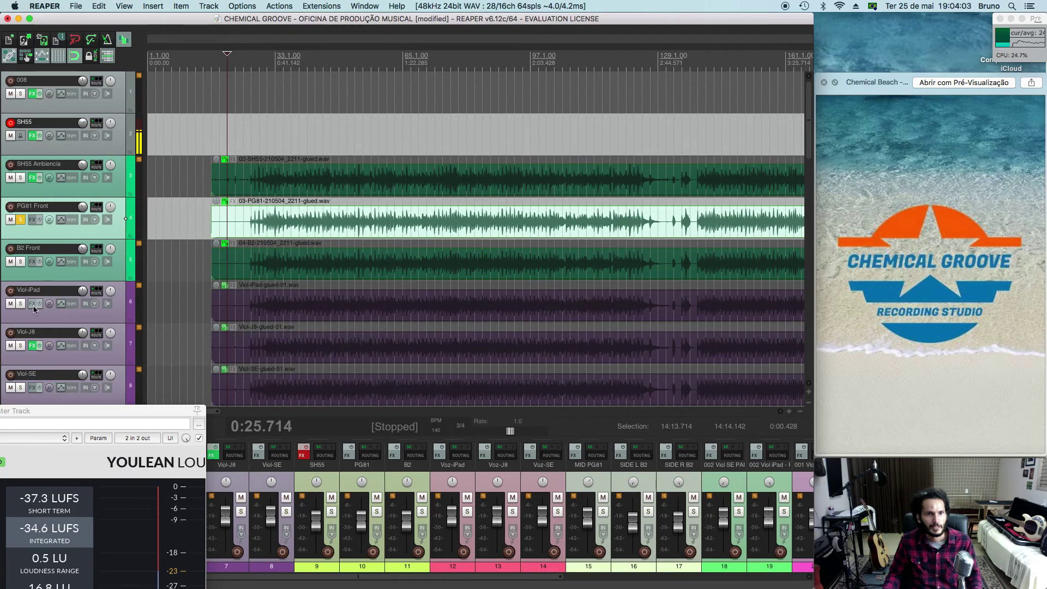
# Solo the PG81 vocal track in place of B2 and audition the quiet lead-in from 0:56.571 and 0:54.000
pyautogui.scroll(-3, 61, 270)
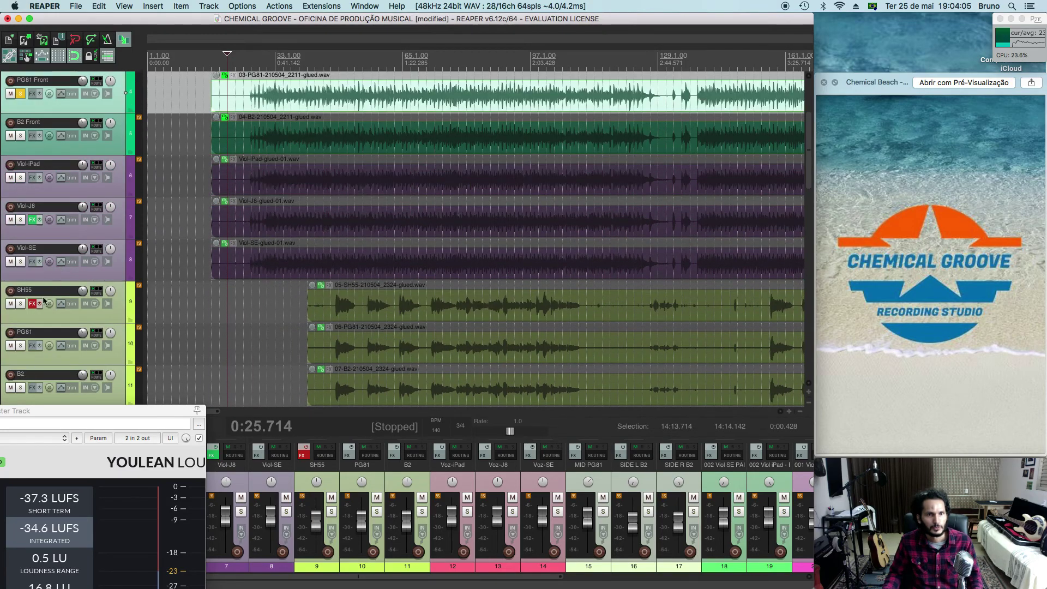
pyautogui.scroll(-1, 47, 295)
pyautogui.click(21, 345)
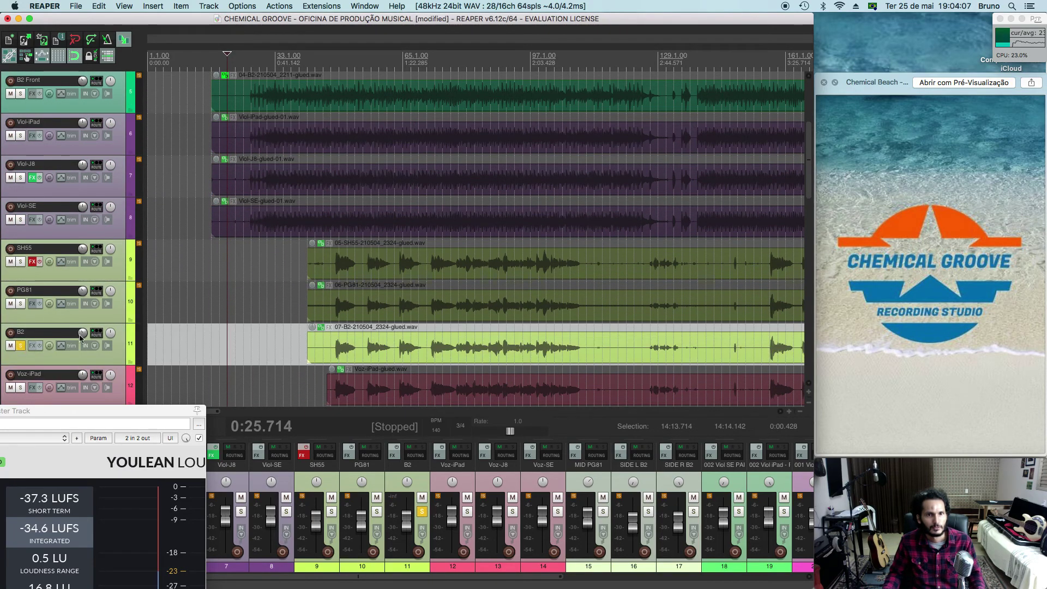
pyautogui.click(325, 345)
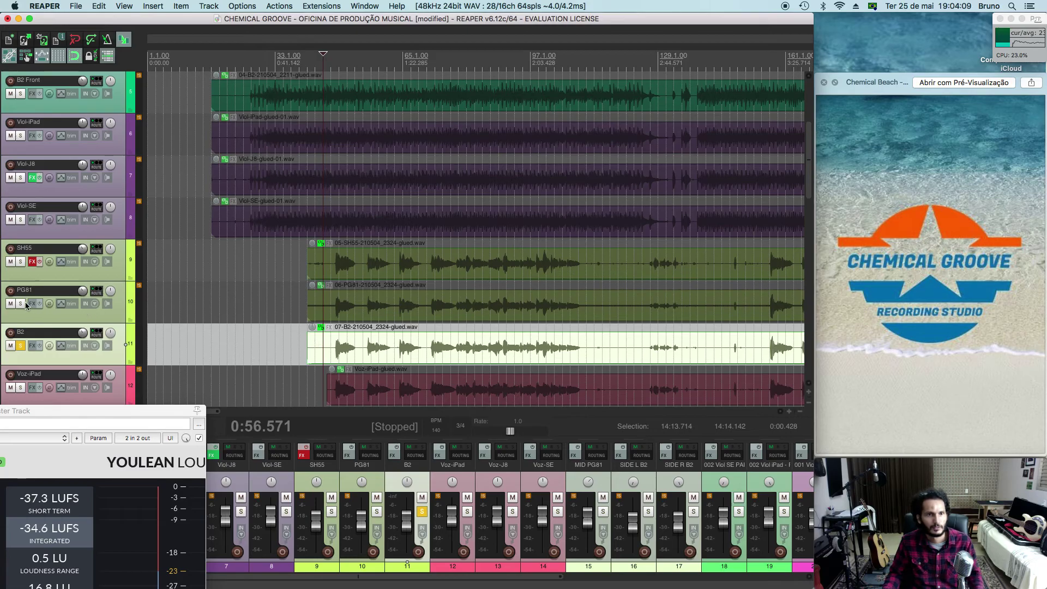
pyautogui.click(21, 303)
pyautogui.press('space')
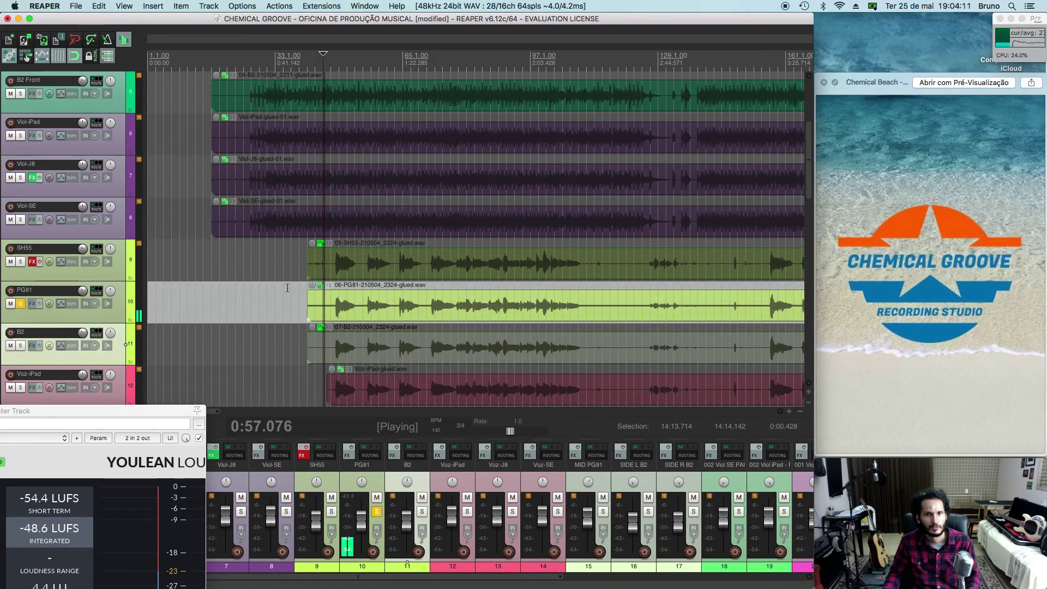
pyautogui.press('space')
pyautogui.click(316, 305)
pyautogui.press('space')
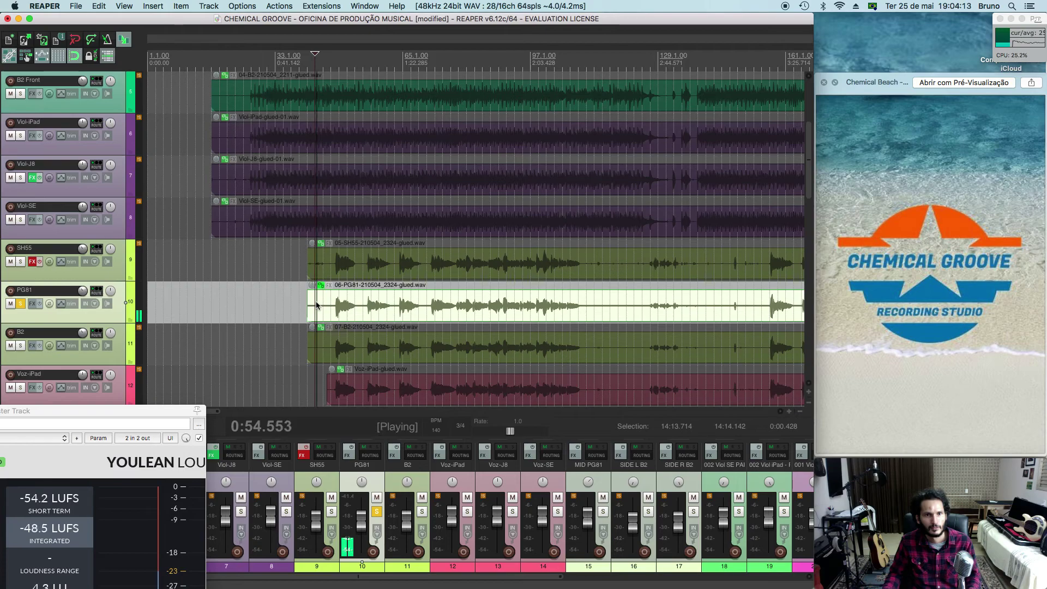
pyautogui.press('space')
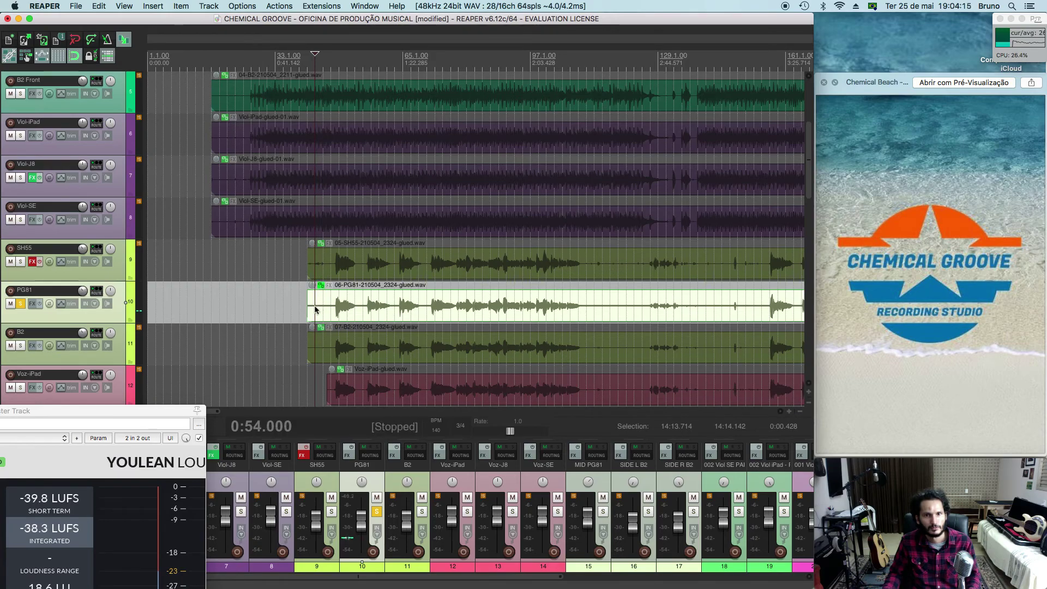
# Replay the soloed PG81 vocal's quiet lead-in from 0:54.000
pyautogui.press('space')
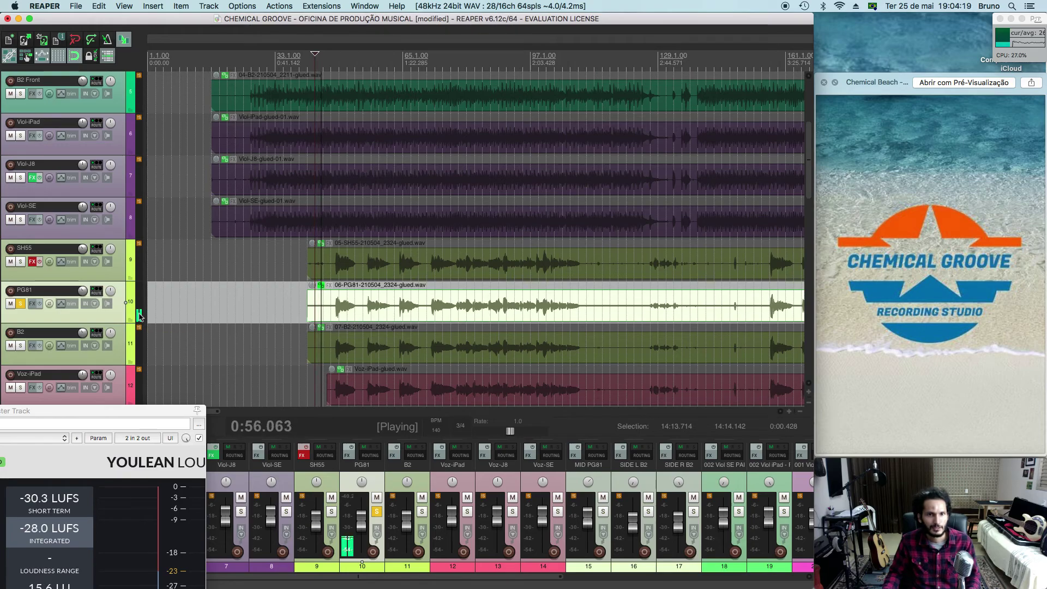
pyautogui.press('space')
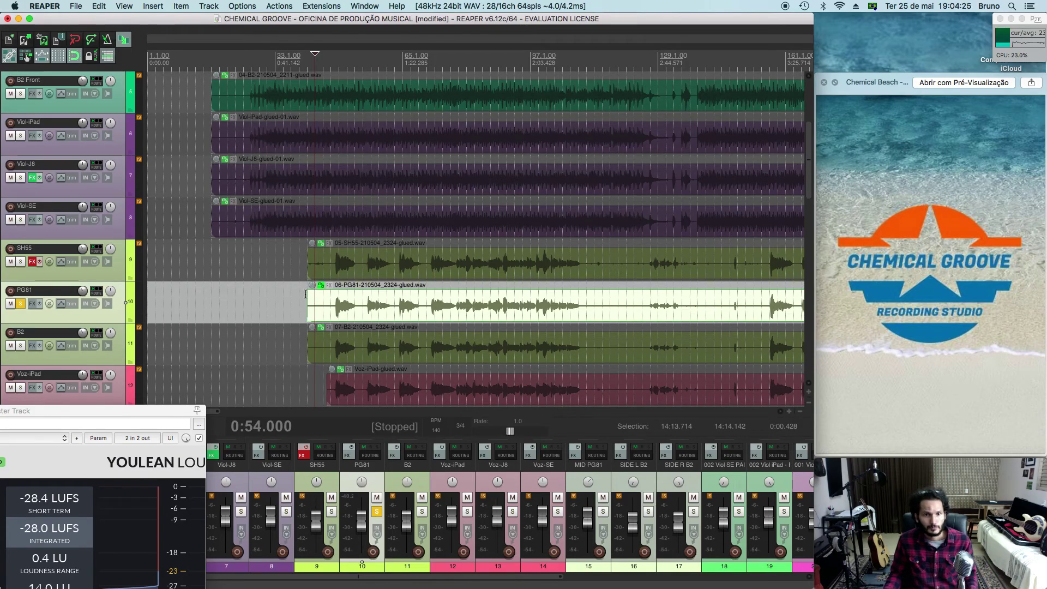
# Return to the Voz track around the verse 1 marker and enlarge its track height
pyautogui.scroll(-10, 305, 294)
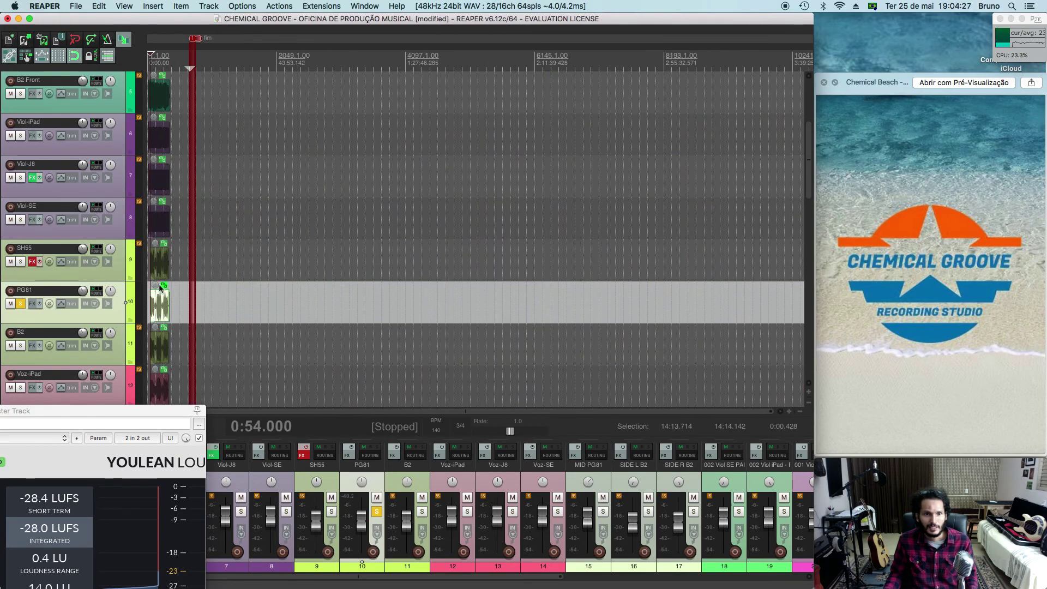
pyautogui.scroll(-10, 60, 296)
pyautogui.scroll(-2, 309, 278)
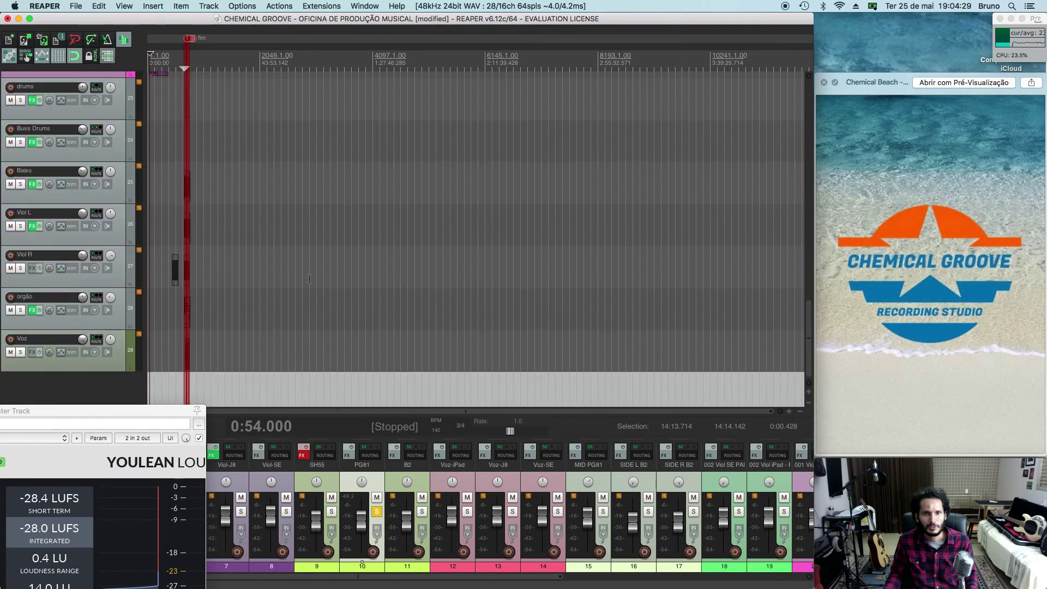
pyautogui.click(188, 308)
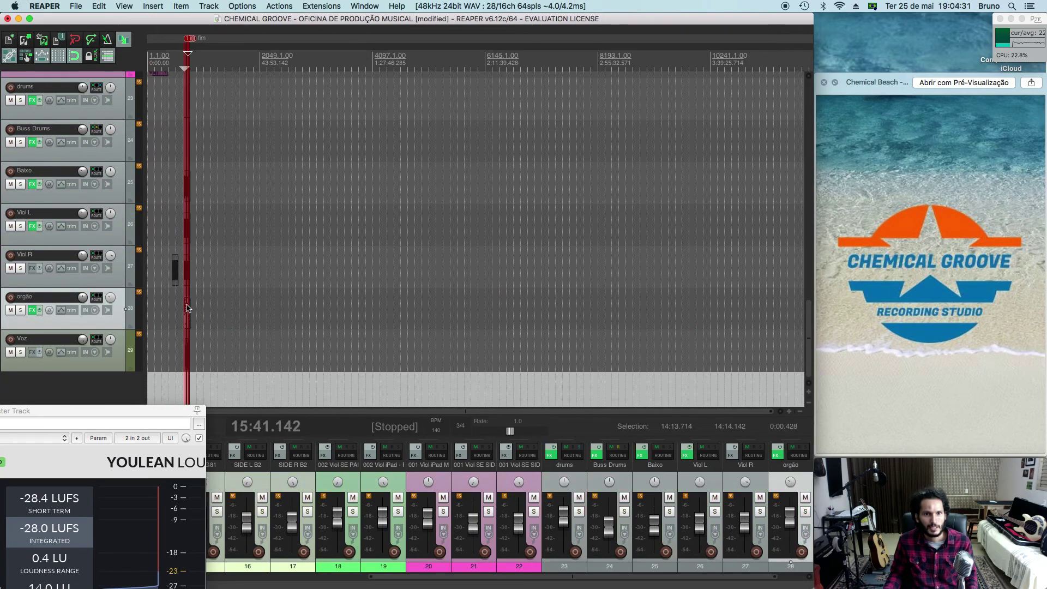
pyautogui.scroll(6, 187, 308)
pyautogui.moveTo(458, 308); pyautogui.dragTo(460, 309)
pyautogui.scroll(8, 458, 309)
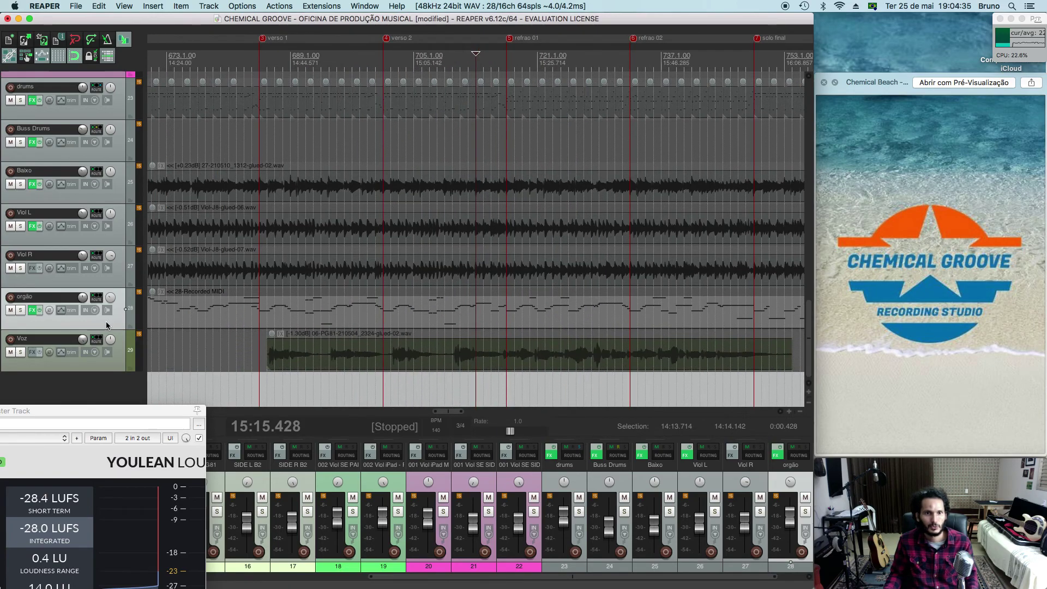
pyautogui.click(298, 346)
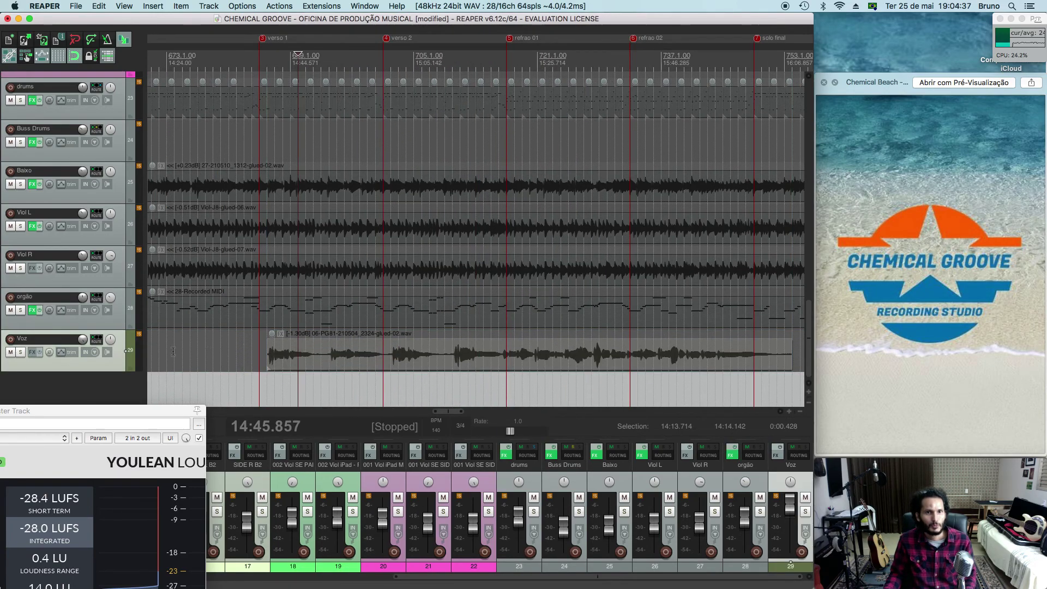
pyautogui.moveTo(89, 372); pyautogui.dragTo(92, 404)
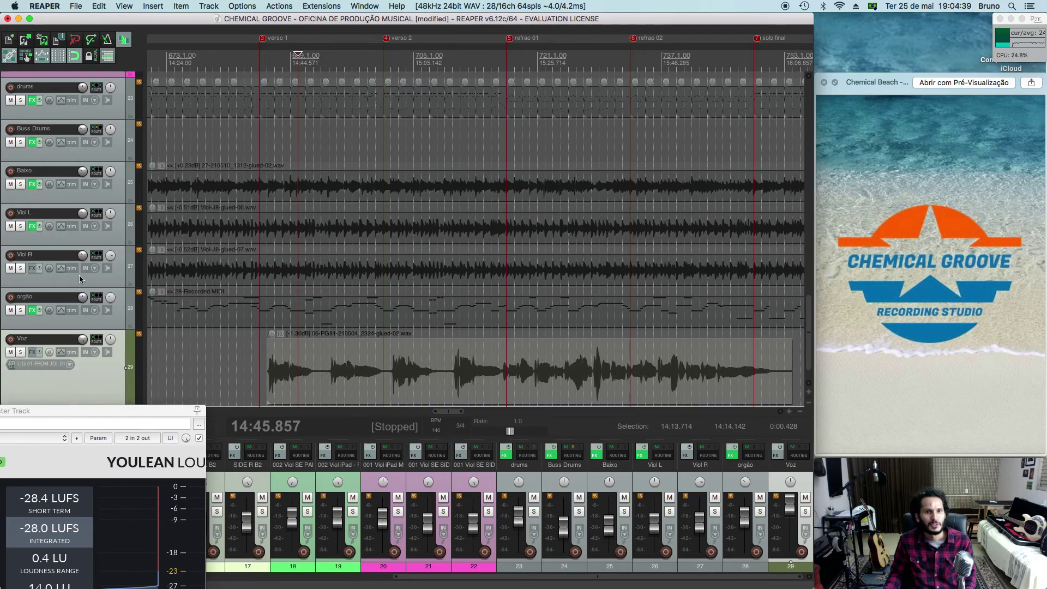
# Solo the Voz track and audition the vocal from 14:49.714
pyautogui.scroll(-1, 79, 276)
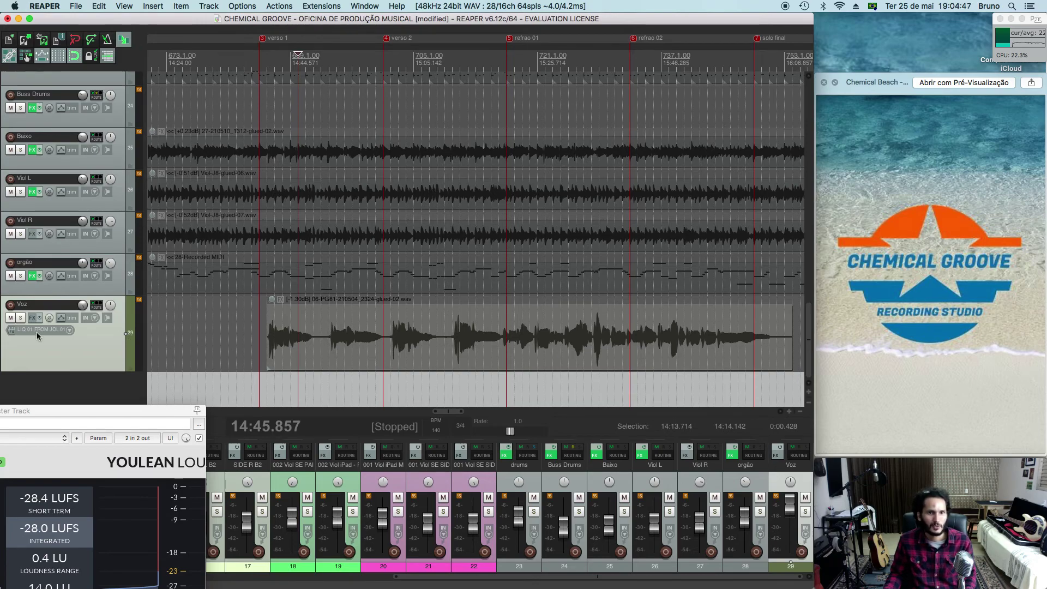
pyautogui.click(21, 318)
pyautogui.click(321, 329)
pyautogui.press('space')
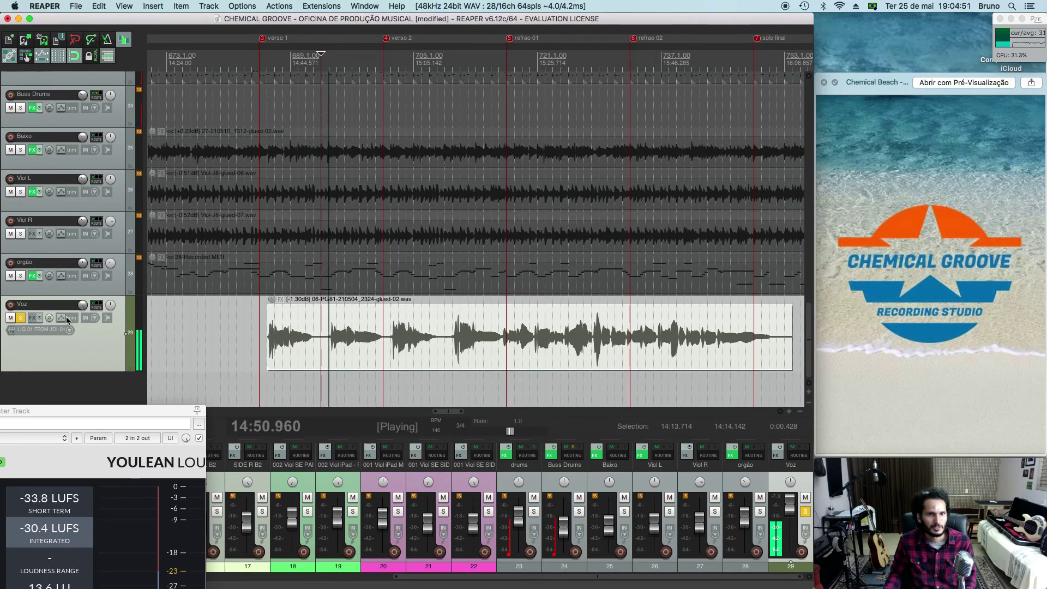
pyautogui.press('space')
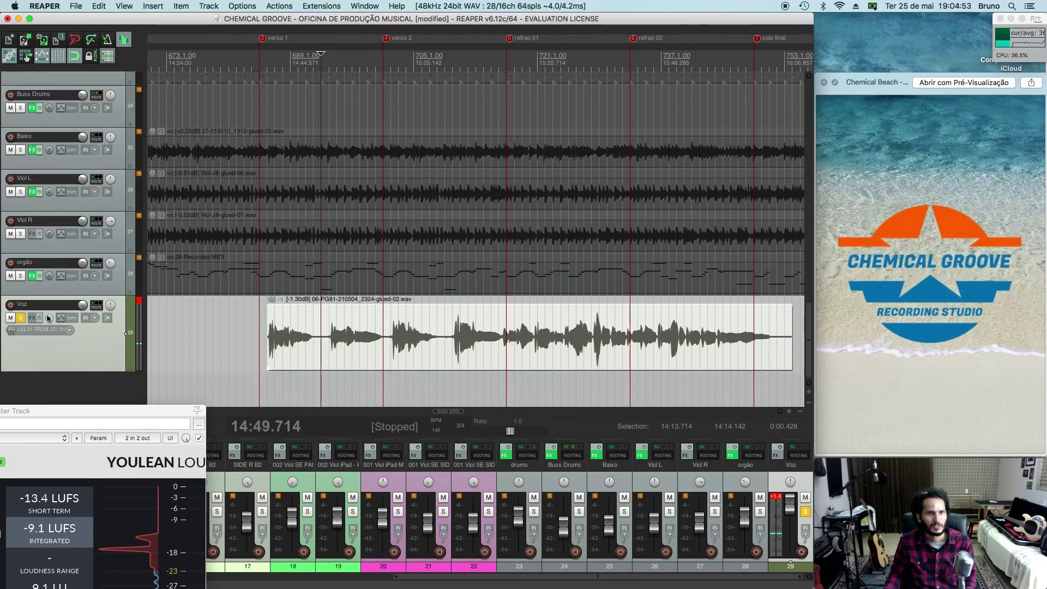
# Add the VST3 MJUCjr (Klanghelm) compressor to the Voz track
pyautogui.click(33, 318)
pyautogui.write('mju')
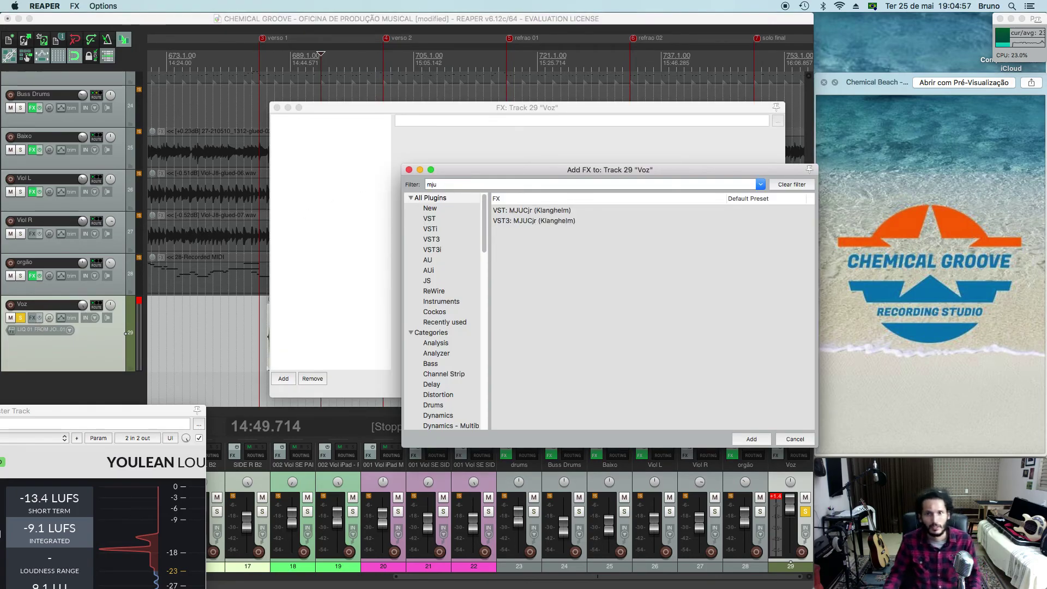
pyautogui.doubleClick(530, 220)
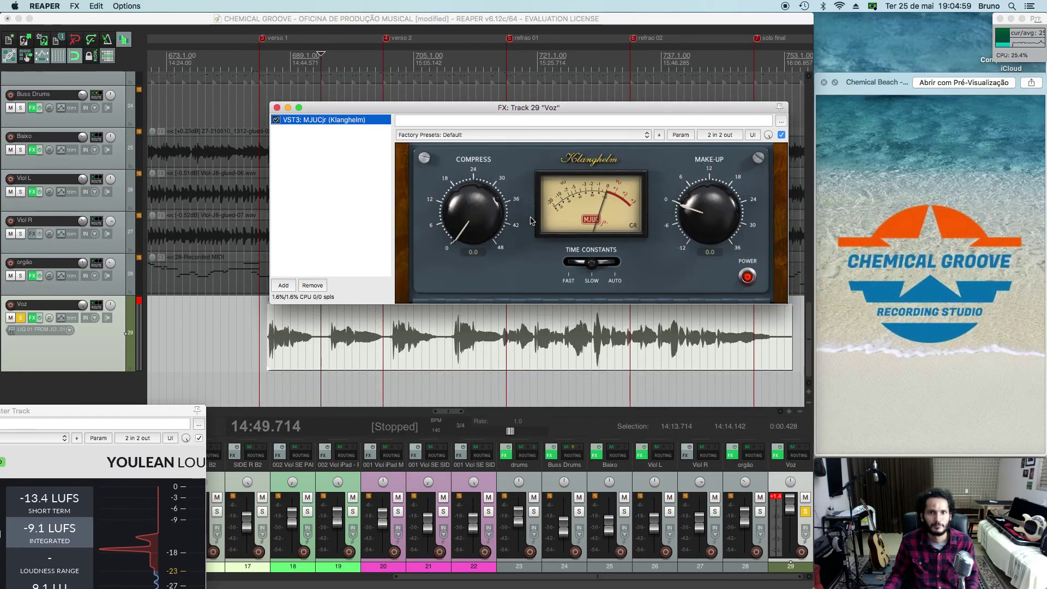
# Raise MJUCjr's Compress amount to 34.1 while playing the vocal
pyautogui.press('space')
pyautogui.moveTo(470, 218); pyautogui.dragTo(465, 93)
pyautogui.moveTo(473, 210); pyautogui.dragTo(507, 162)
pyautogui.press('space')
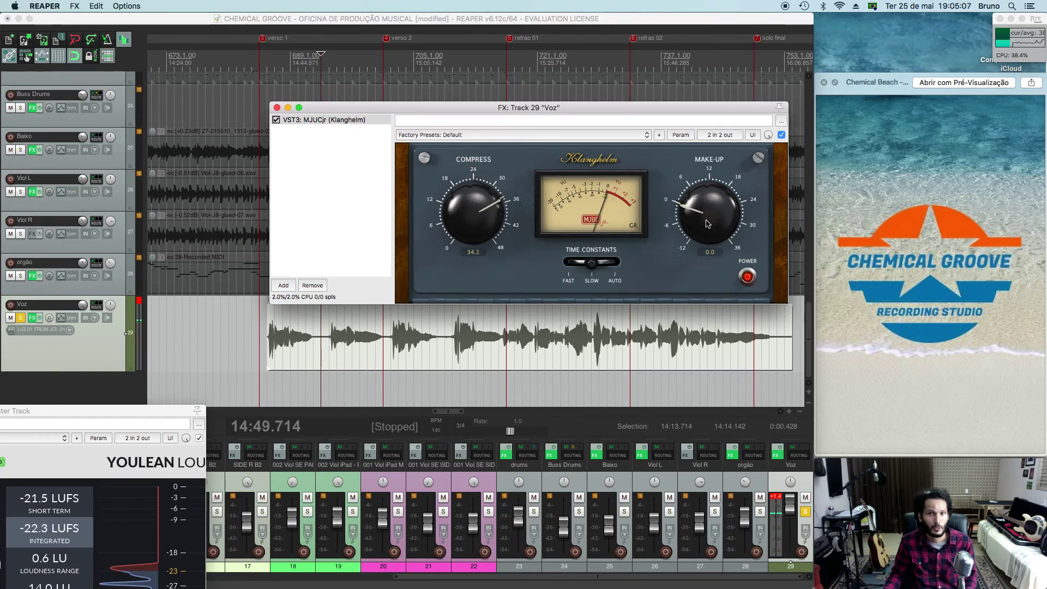
# Audition MJUCjr's make-up gain on the vocal, and set Compress to 0.0 and Make-Up to -12.0
pyautogui.press('space')
pyautogui.moveTo(706, 223)
pyautogui.mouseDown()
pyautogui.moveTo(703, 166)
pyautogui.moveTo(705, 207)
pyautogui.mouseUp()
pyautogui.press('space')
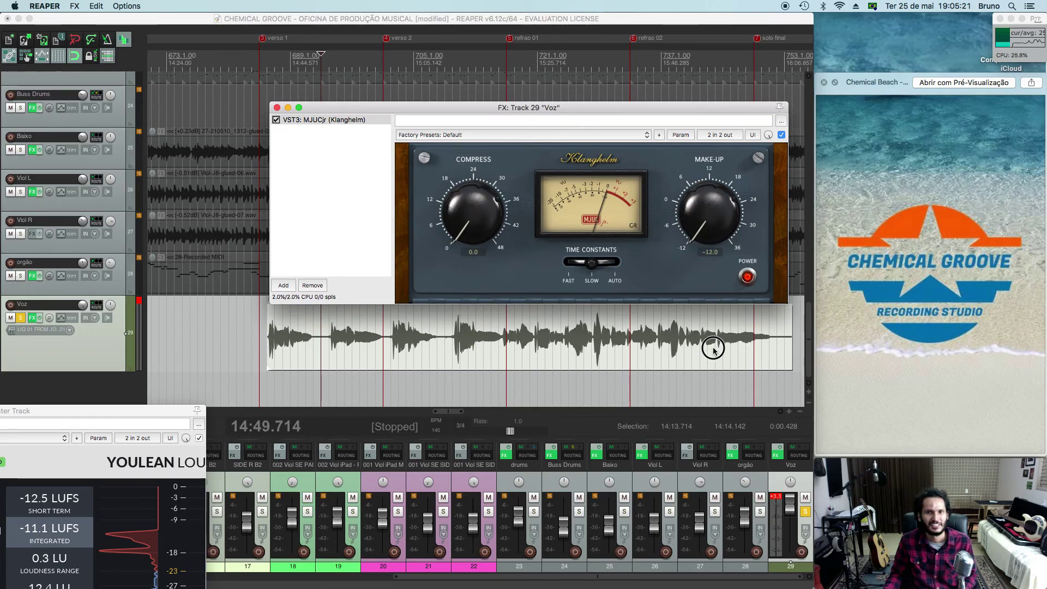
pyautogui.click(277, 107)
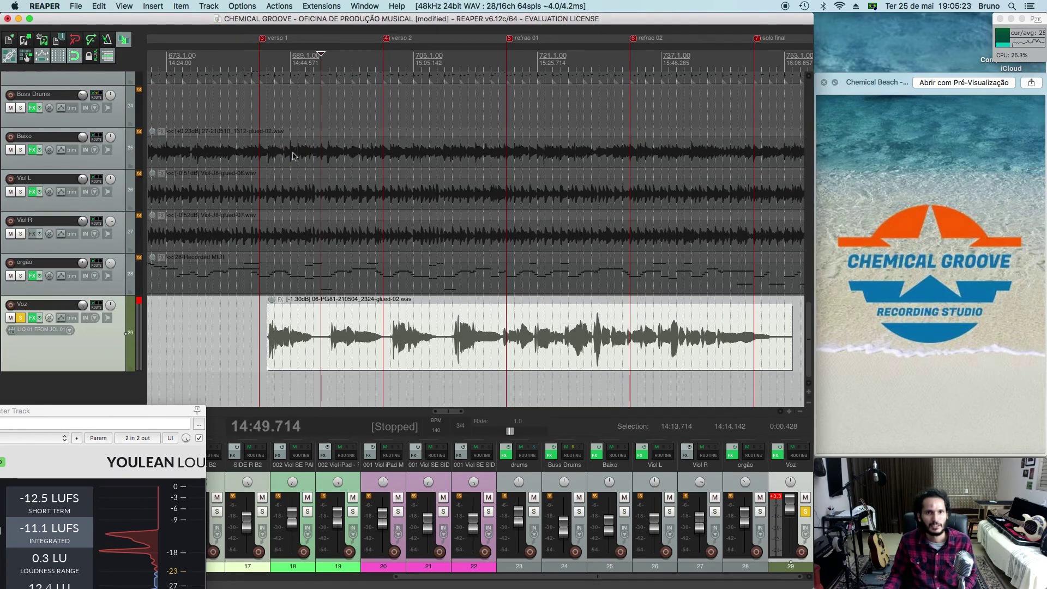
# Go to the original recordings at the project's start, solo the Viol-iPad track and audition it from 0:43.714
pyautogui.scroll(-4, 393, 310)
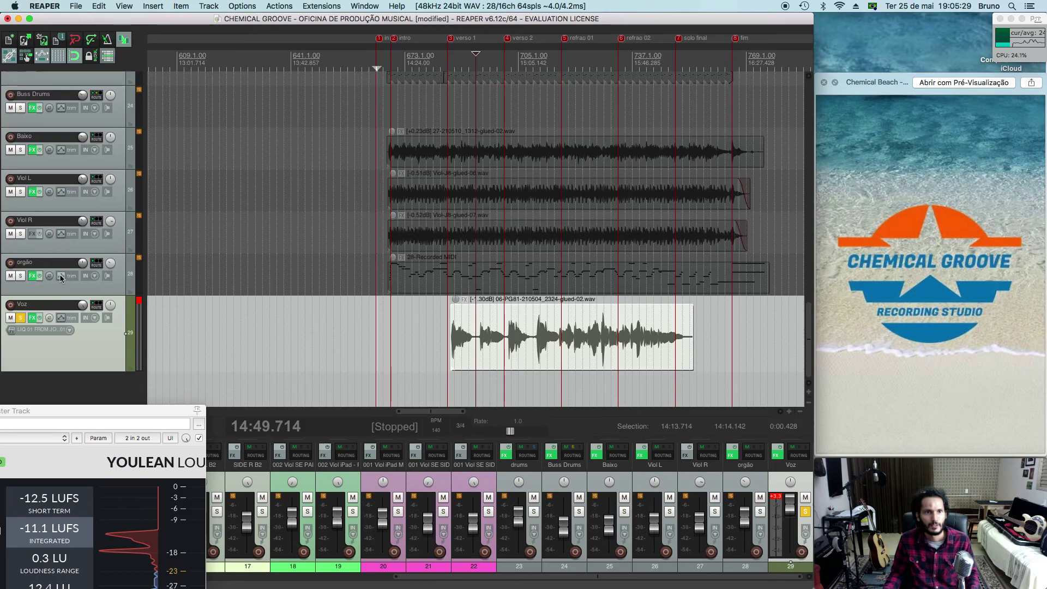
pyautogui.scroll(15, 64, 278)
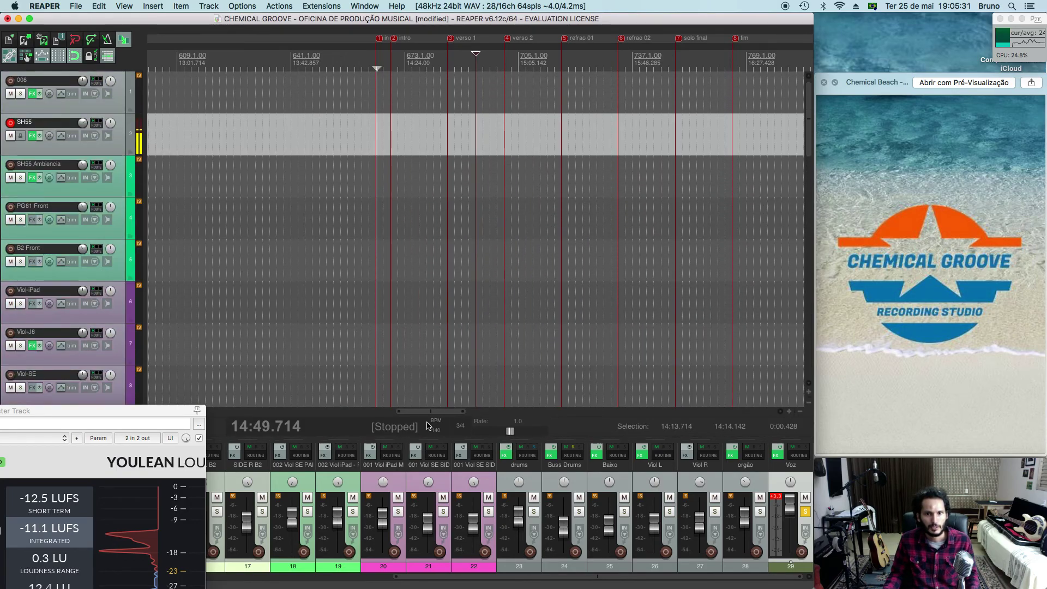
pyautogui.moveTo(434, 411); pyautogui.dragTo(147, 388)
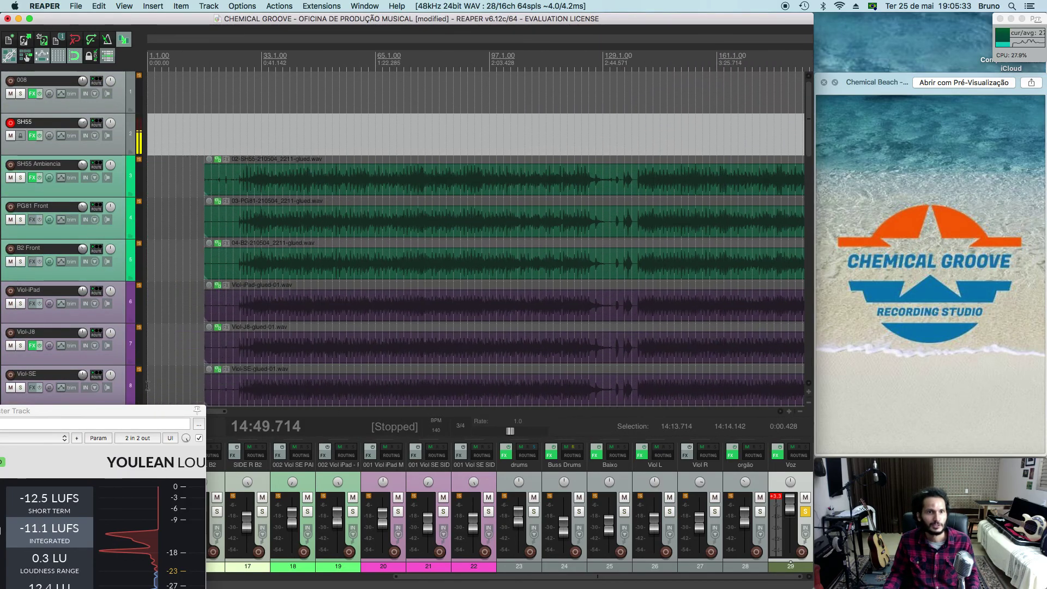
pyautogui.scroll(-2, 30, 248)
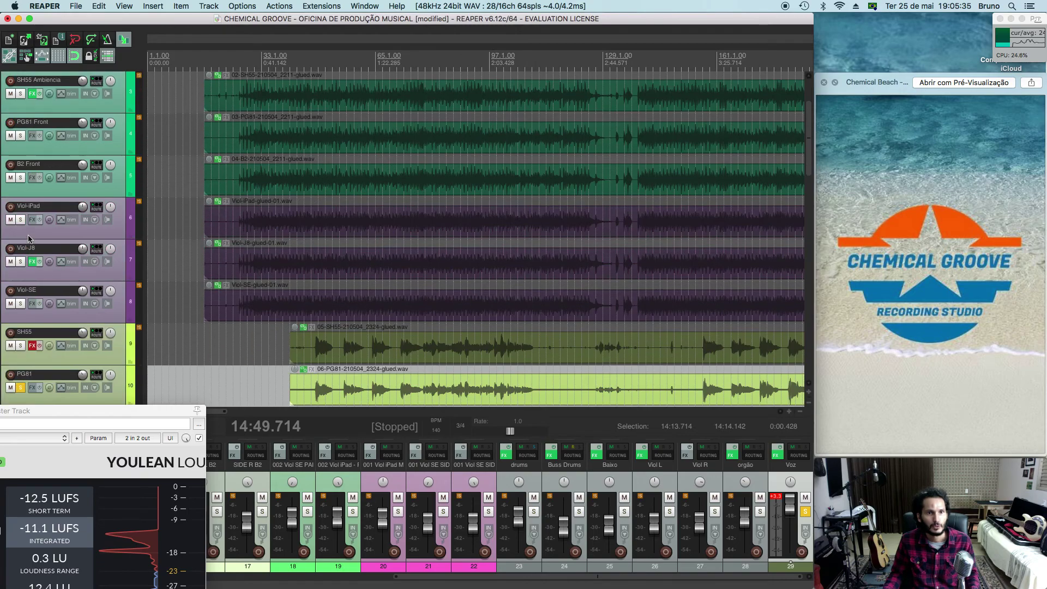
pyautogui.click(20, 220)
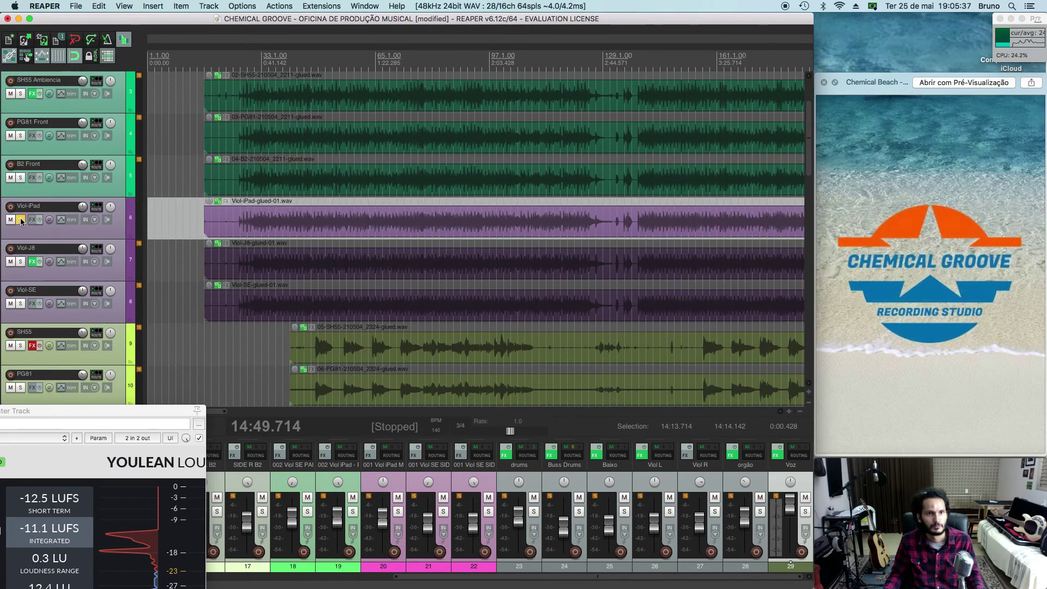
pyautogui.click(268, 210)
pyautogui.press('space')
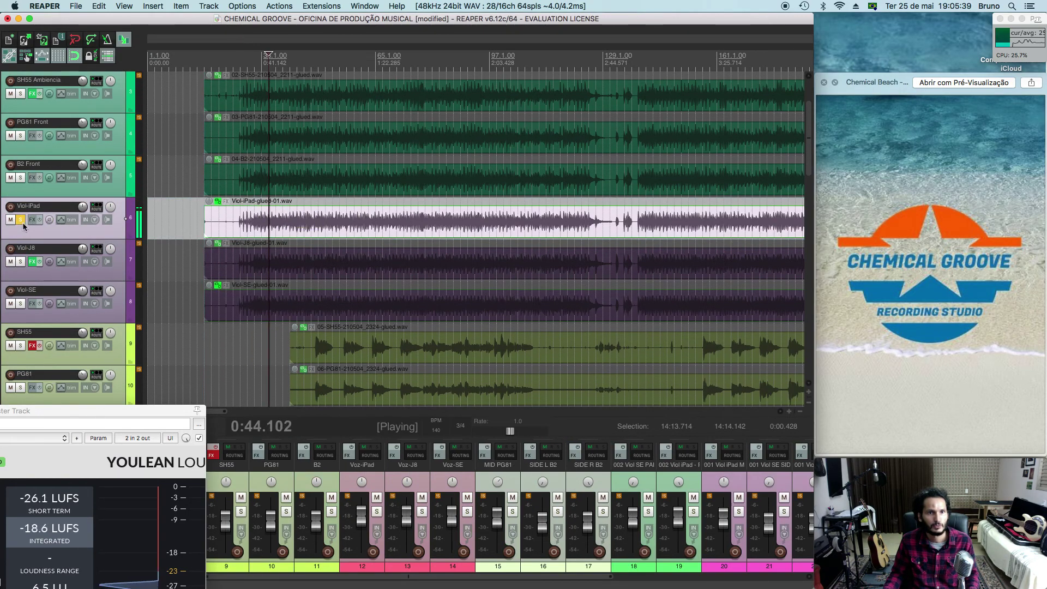
pyautogui.press('space')
# Solo the Voz-J8 track and audition its first vocal phrase from 1:01.714
pyautogui.scroll(-3, 22, 226)
pyautogui.scroll(-2, 22, 226)
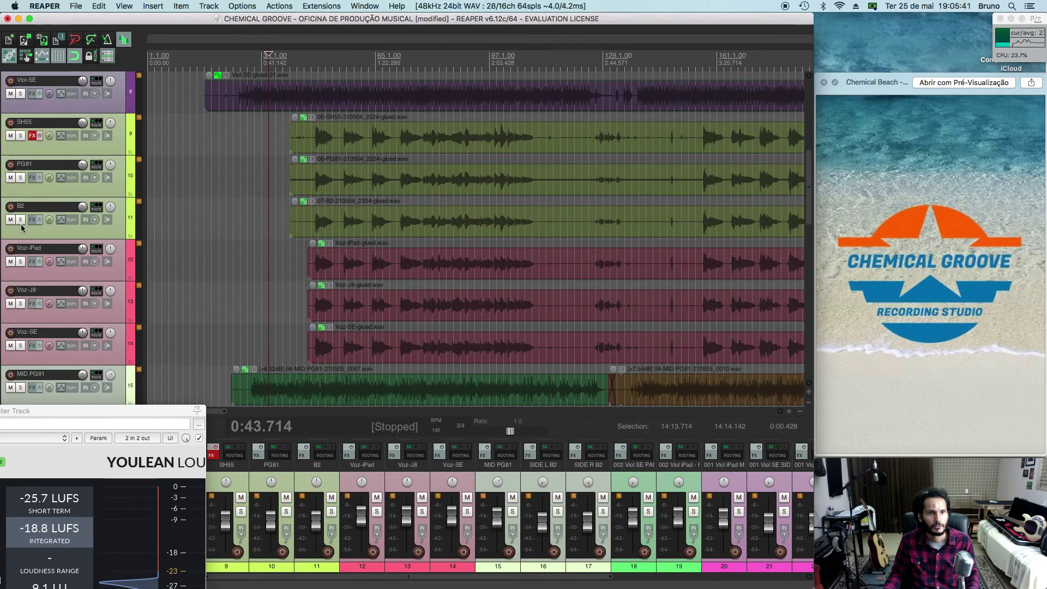
pyautogui.click(21, 304)
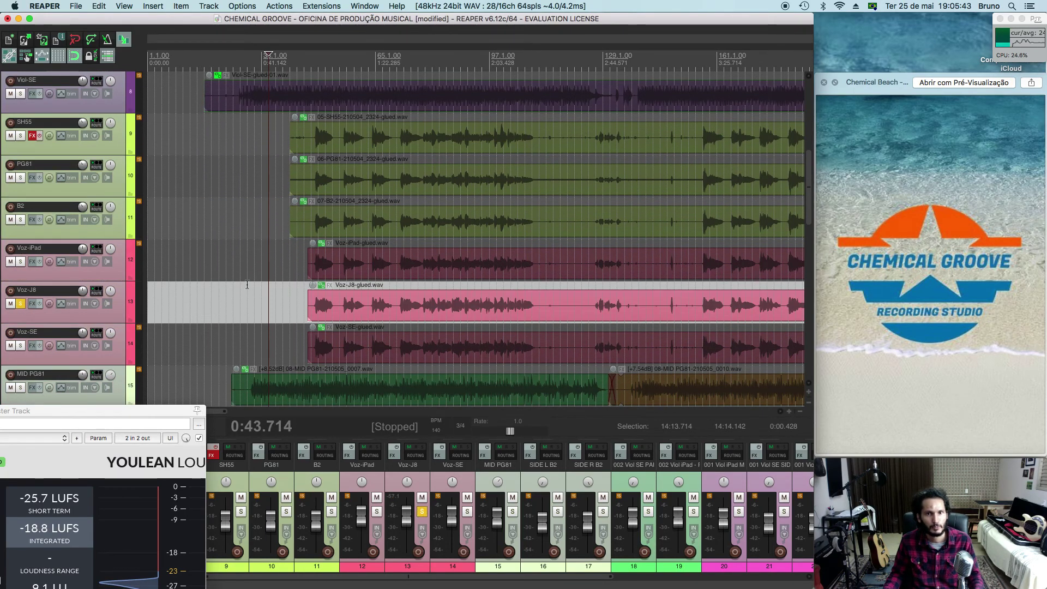
pyautogui.click(320, 297)
pyautogui.press('space')
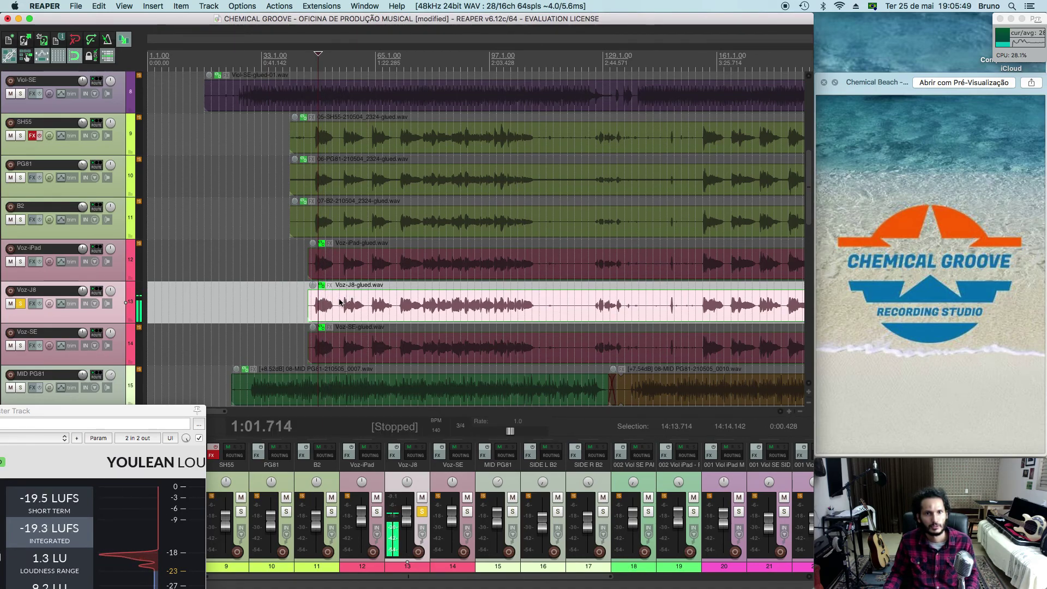
# Solo the PG81 vocal to compare it from 1:01.714, and return the solo to Voz-J8
pyautogui.click(21, 178)
pyautogui.press('space')
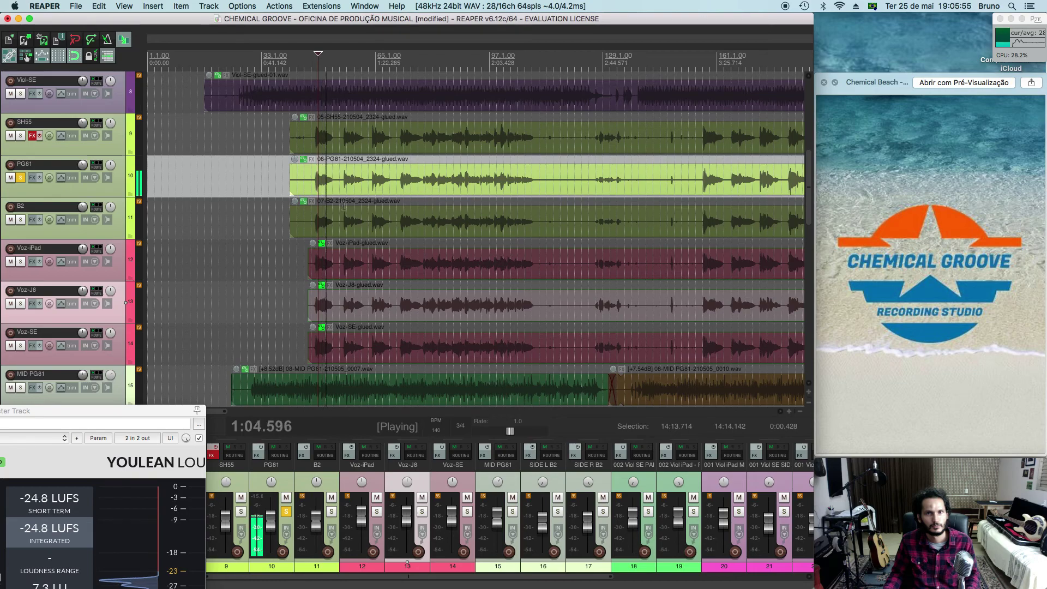
pyautogui.click(20, 304)
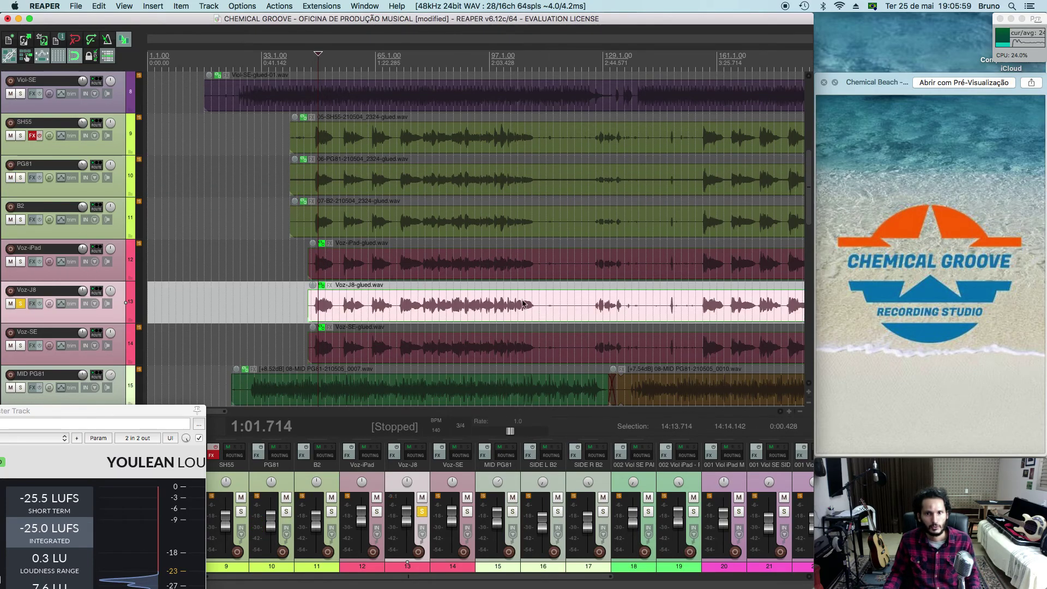
# Split the grouped Voz takes at 3:18.000 and after that passage's last phrase, and copy the middle Voz-J8 section
pyautogui.click(677, 304)
pyautogui.hscroll(10, 491, 305)
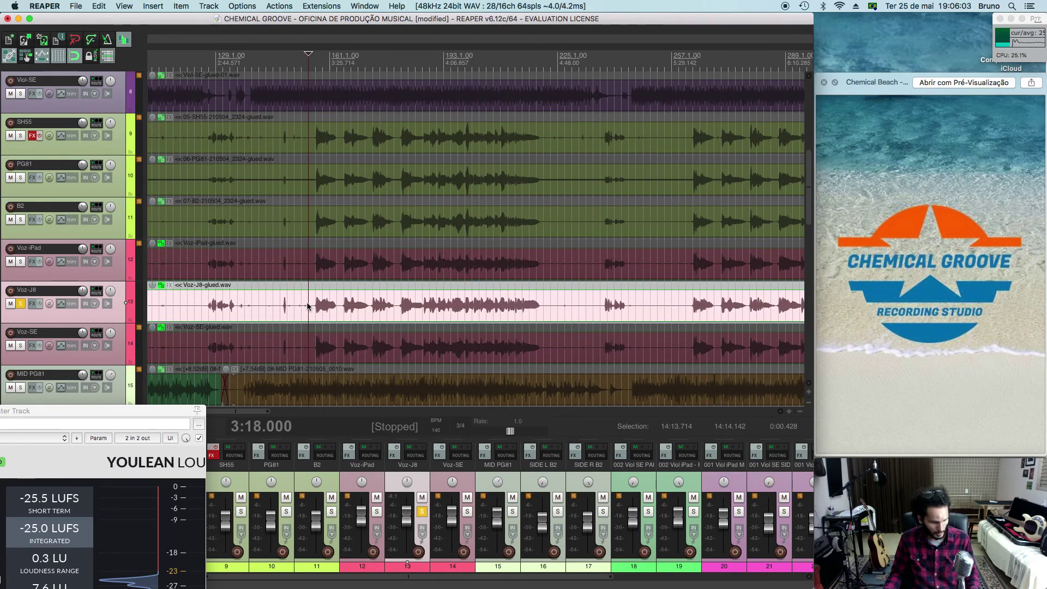
pyautogui.press('s')
pyautogui.click(549, 303)
pyautogui.press('s')
pyautogui.click(516, 309)
pyautogui.click(480, 310)
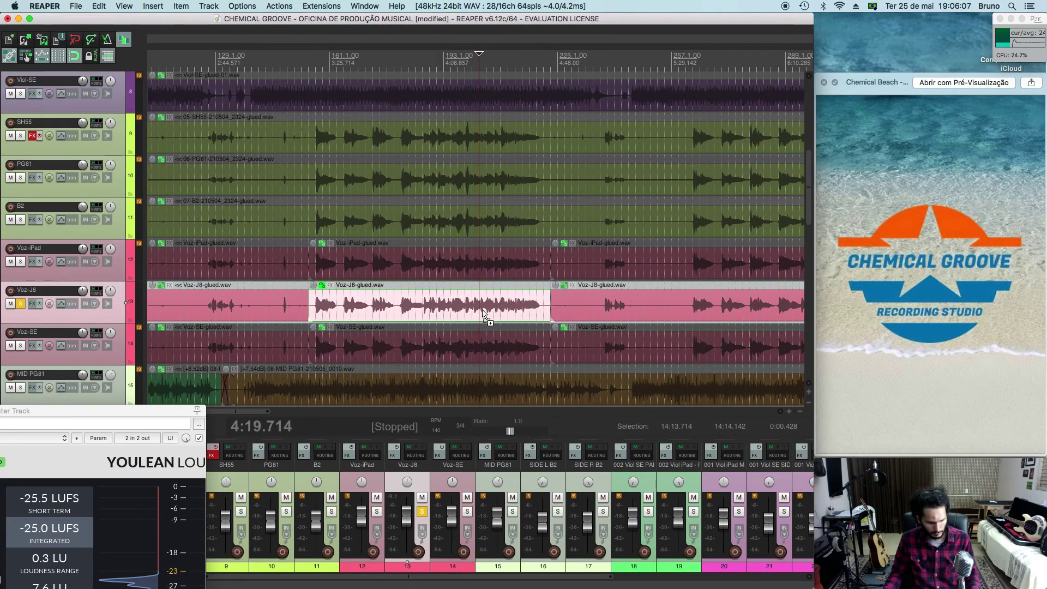
# Move the PG81 vocal clip from the Voz track onto a new track directly below it
pyautogui.scroll(-10, 451, 279)
pyautogui.scroll(-10, 45, 248)
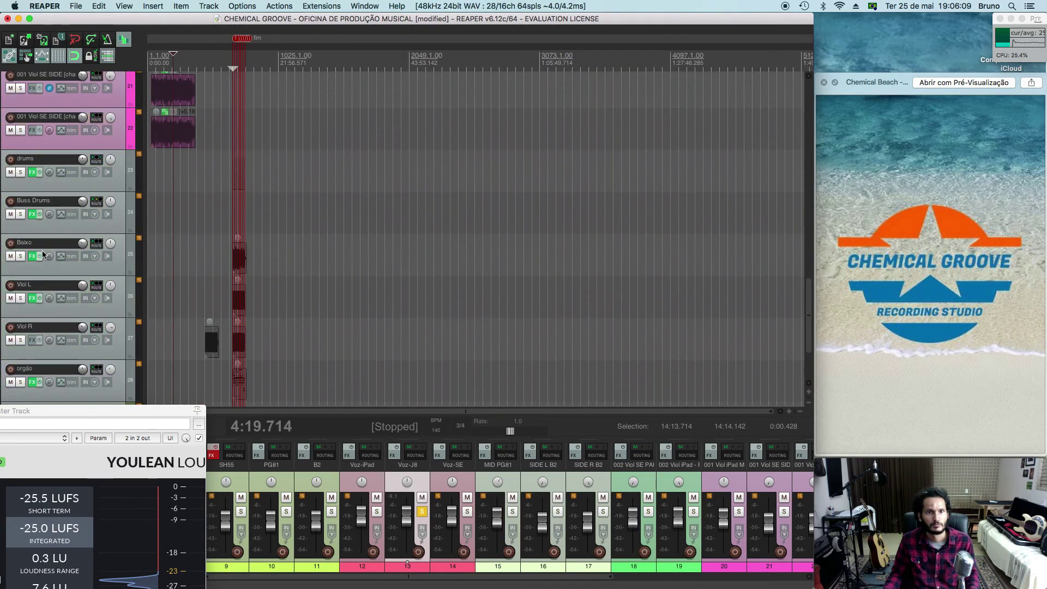
pyautogui.click(240, 344)
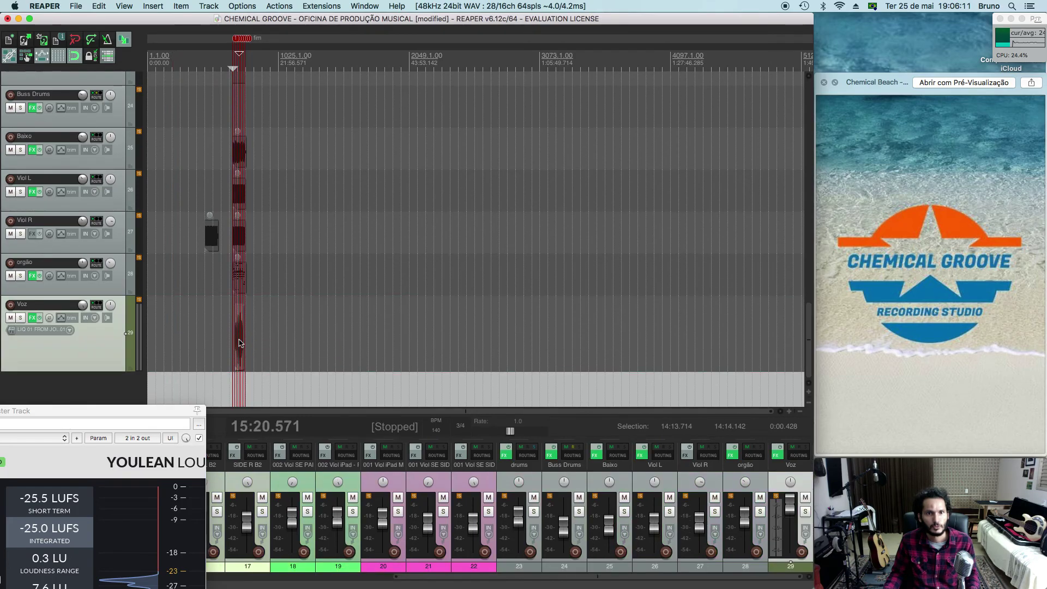
pyautogui.scroll(10, 240, 343)
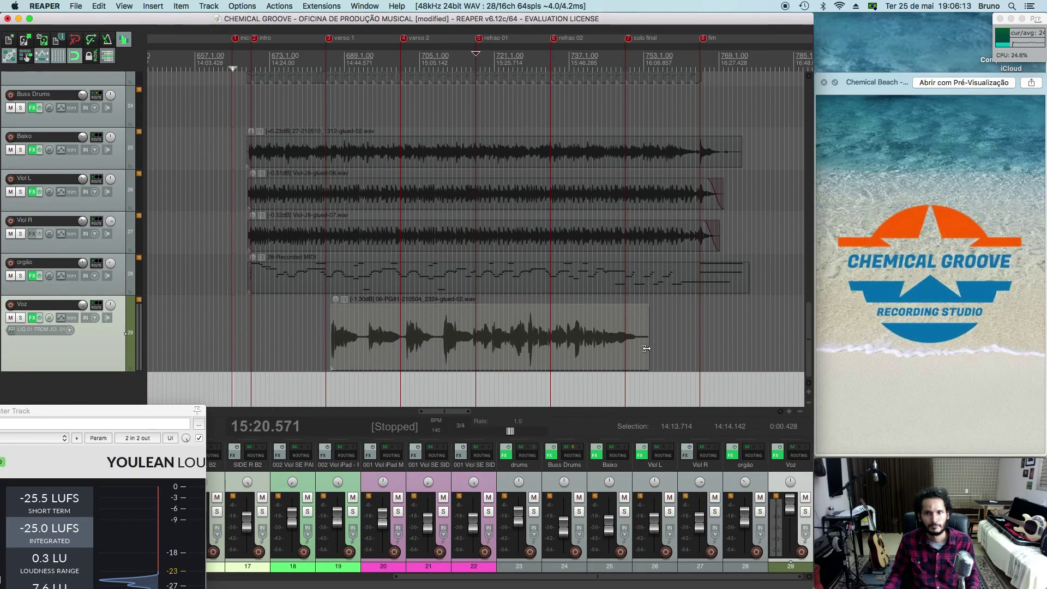
pyautogui.moveTo(559, 366); pyautogui.dragTo(560, 383)
# Paste the Voz-J8 section onto the Voz track and shift it to begin around the verse 1 marker
pyautogui.click(386, 331)
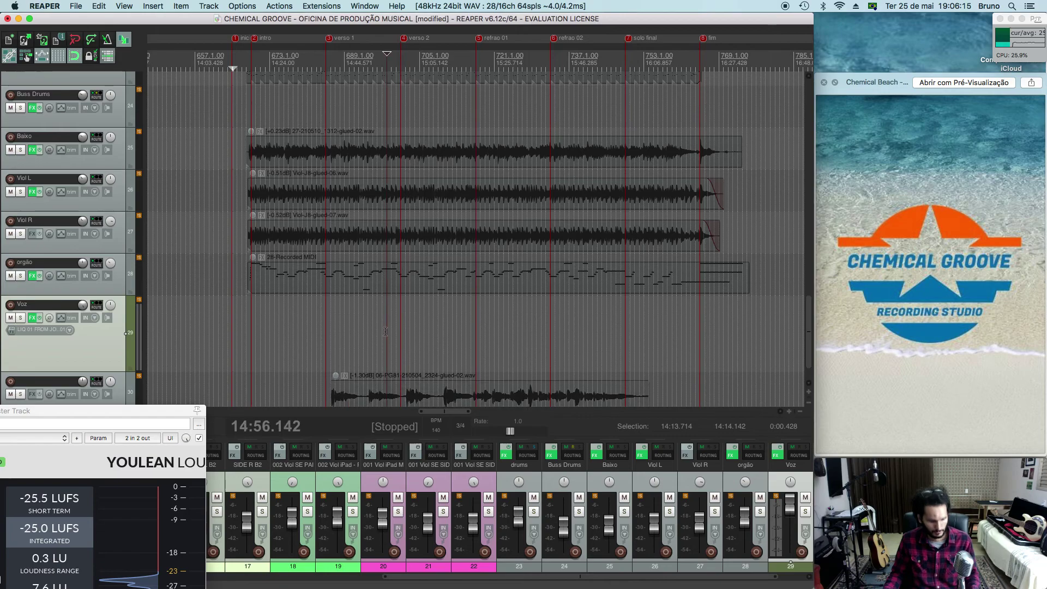
pyautogui.press('cmd+v')
pyautogui.moveTo(414, 352); pyautogui.dragTo(348, 353)
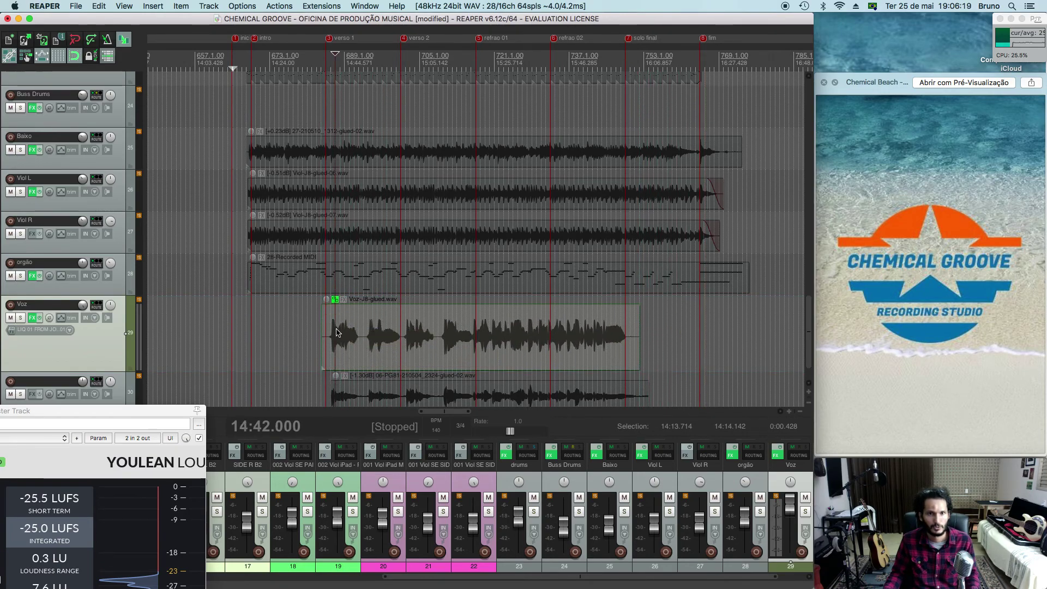
# Fine-align the pasted Voz-J8 clip with the waveform of the PG81 vocal clip below it
pyautogui.scroll(10, 337, 333)
pyautogui.moveTo(413, 353); pyautogui.dragTo(406, 351)
pyautogui.scroll(-4, 383, 388)
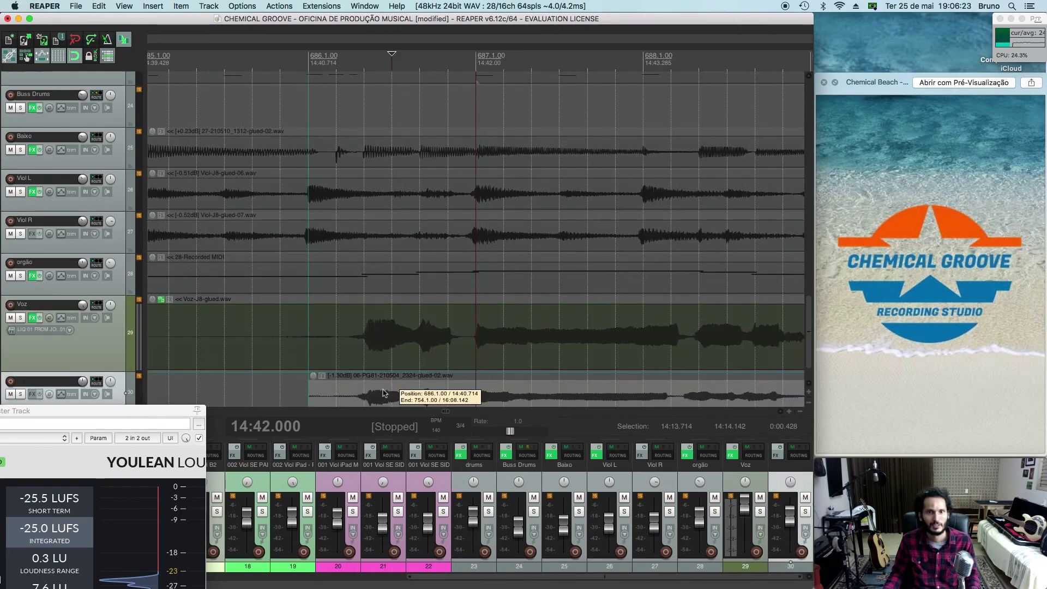
# Delete the PG81 vocal clip below the Voz track and remove the empty track that held it
pyautogui.scroll(-10, 383, 389)
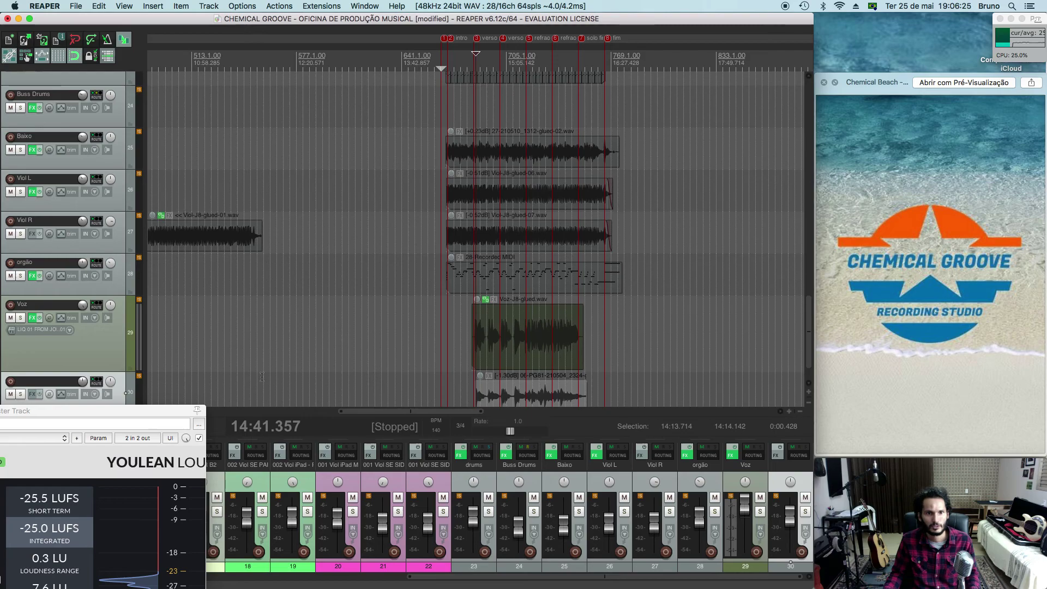
pyautogui.moveTo(496, 402); pyautogui.dragTo(189, 317)
pyautogui.moveTo(304, 188); pyautogui.dragTo(188, 387)
pyautogui.press('Delete')
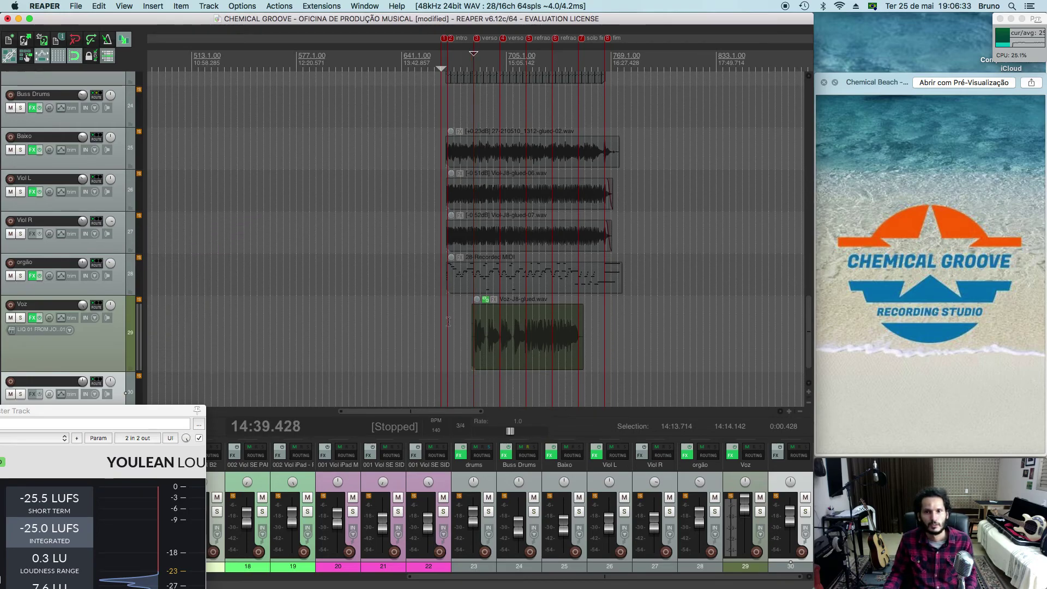
pyautogui.click(478, 342)
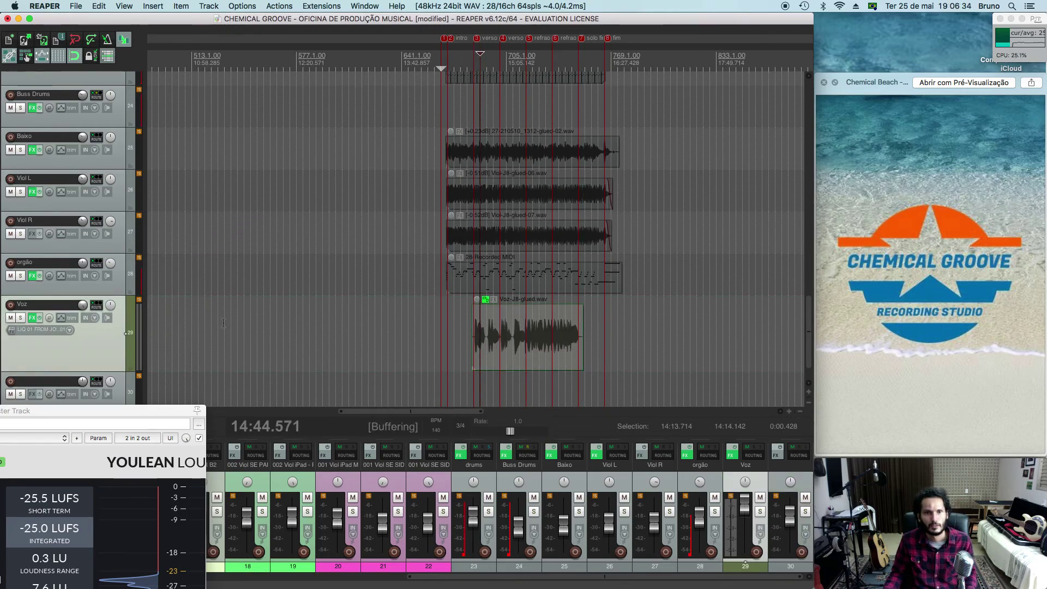
pyautogui.rightClick(118, 395)
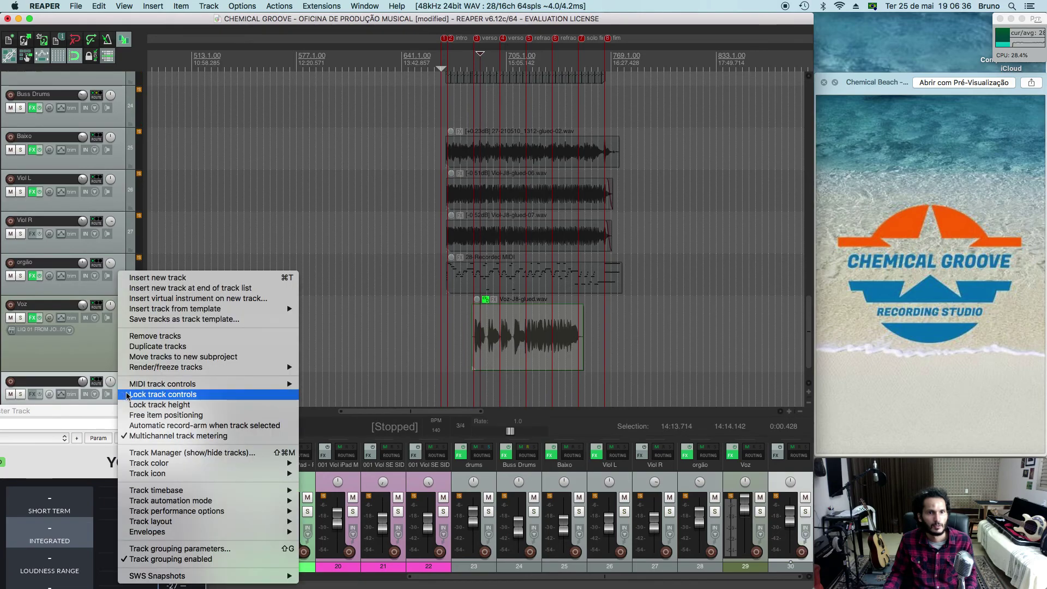
pyautogui.click(144, 337)
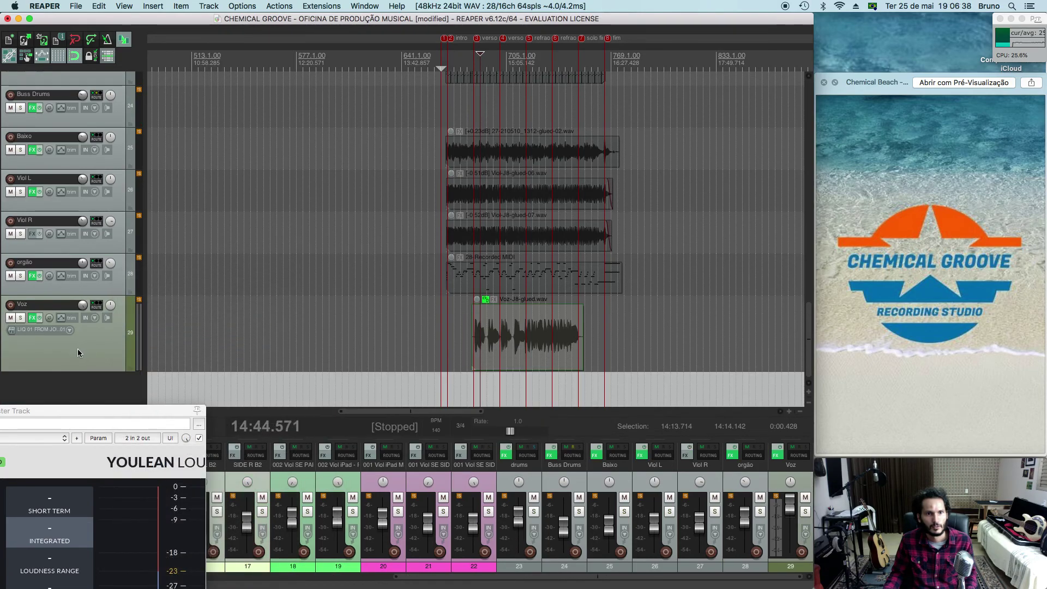
# Solo the Voz track and play the start of its Voz-J8 clip around the verse 1 marker
pyautogui.click(21, 318)
pyautogui.press('space')
pyautogui.scroll(6, 517, 338)
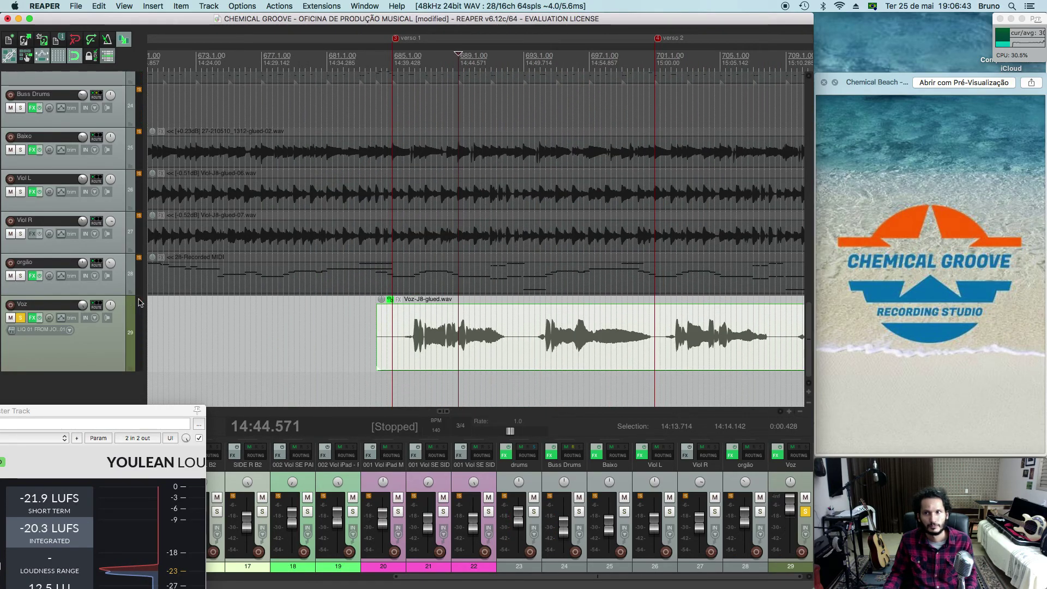
pyautogui.click(371, 322)
pyautogui.press('space')
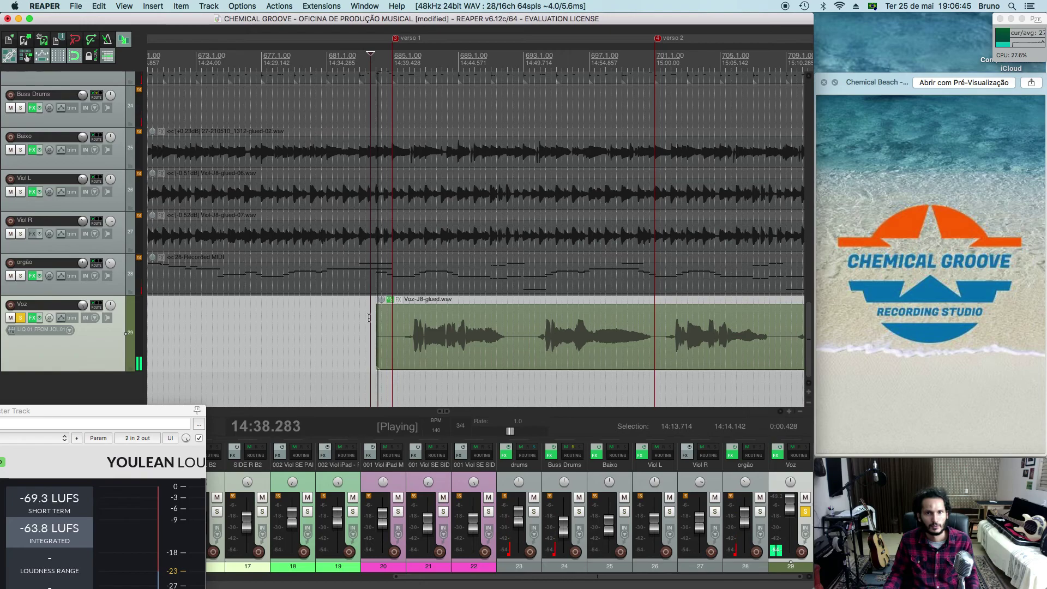
pyautogui.scroll(2, 369, 318)
pyautogui.scroll(3, 369, 318)
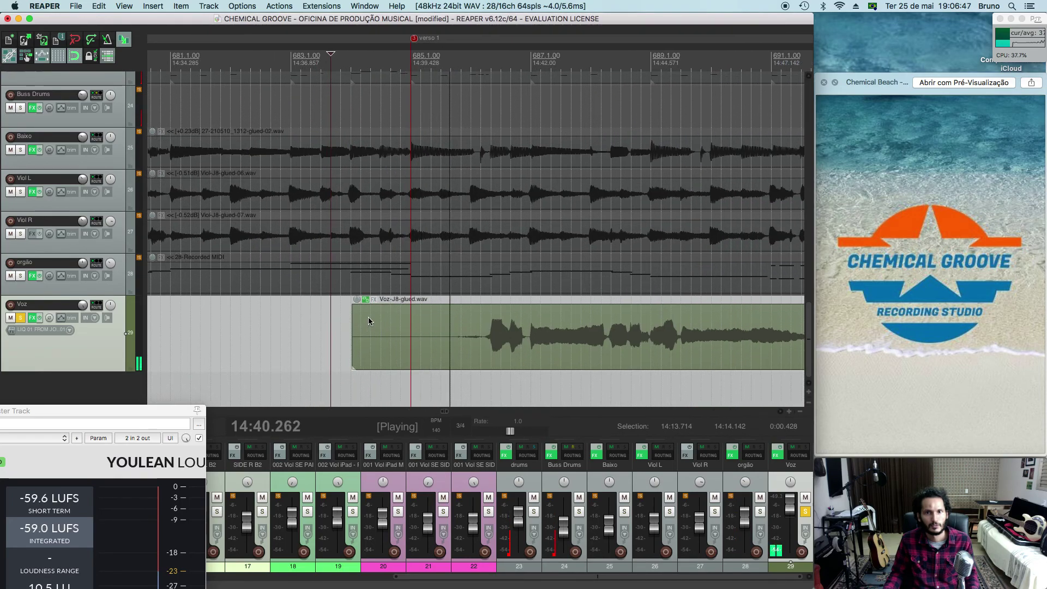
pyautogui.press('space')
# Turn off the solo and play the verse 1 vocal together with the full mix
pyautogui.click(21, 318)
pyautogui.press('space')
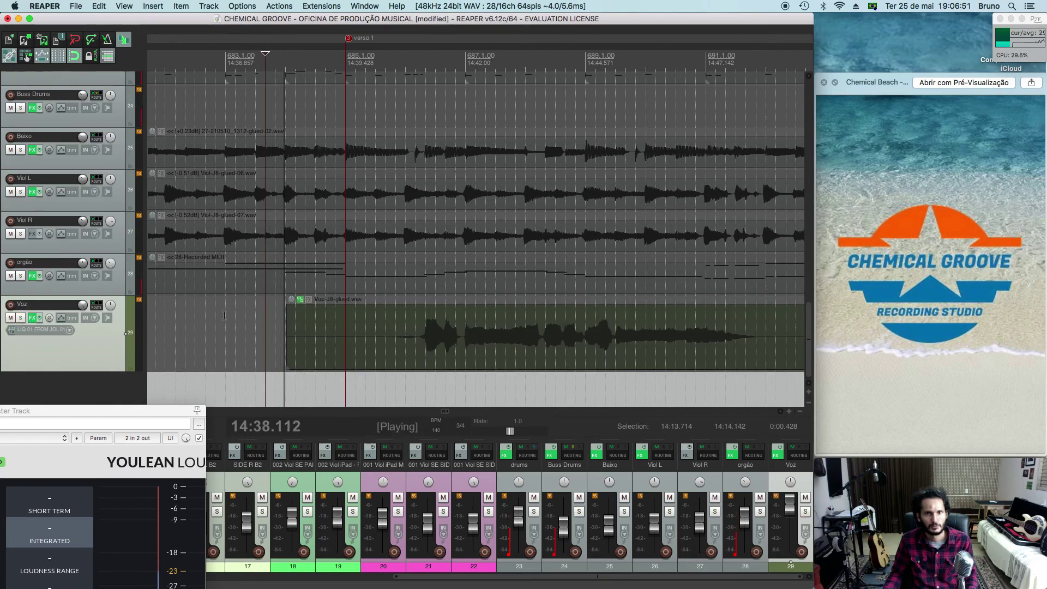
pyautogui.press('space')
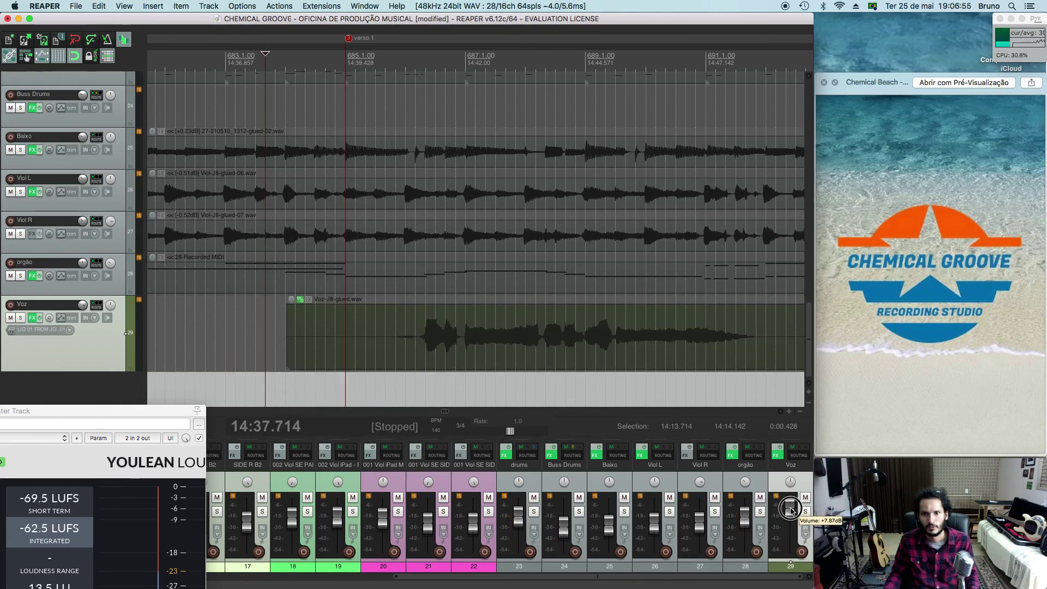
pyautogui.click(22, 319)
pyautogui.click(362, 315)
pyautogui.press('space')
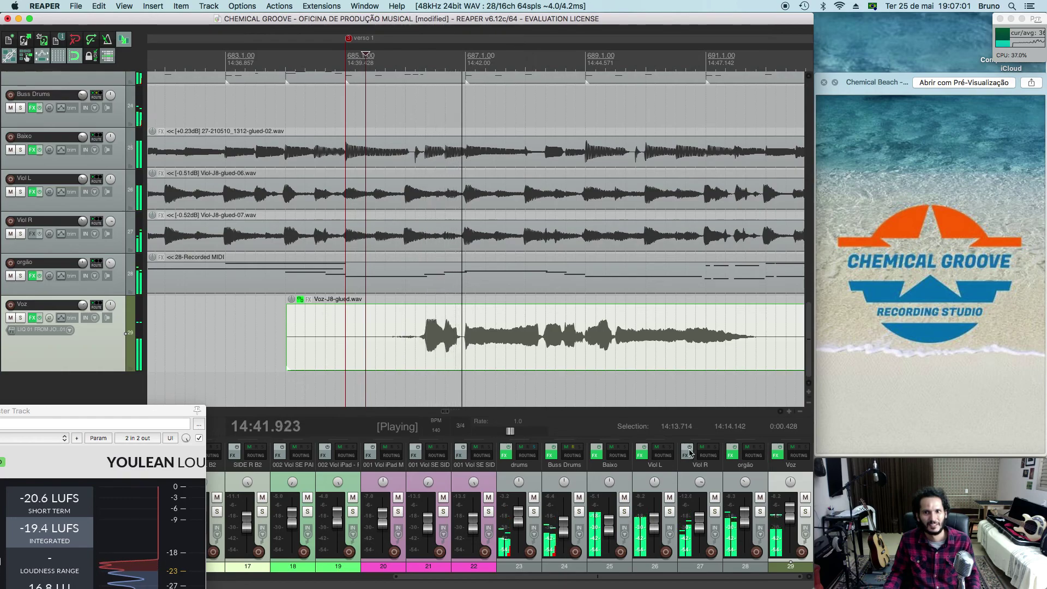
pyautogui.moveTo(789, 509)
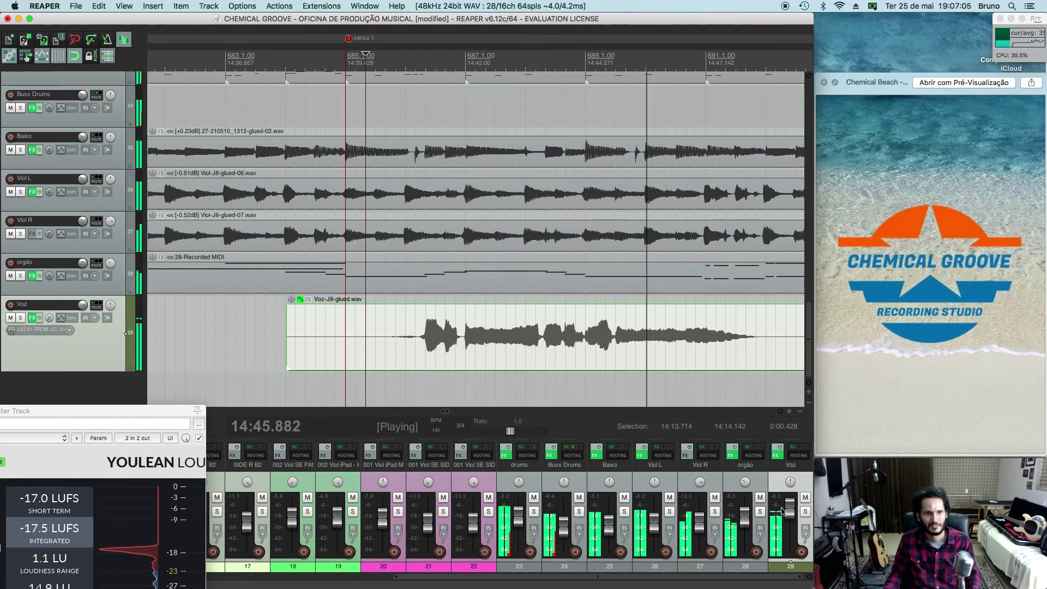
pyautogui.scroll(-4, 623, 322)
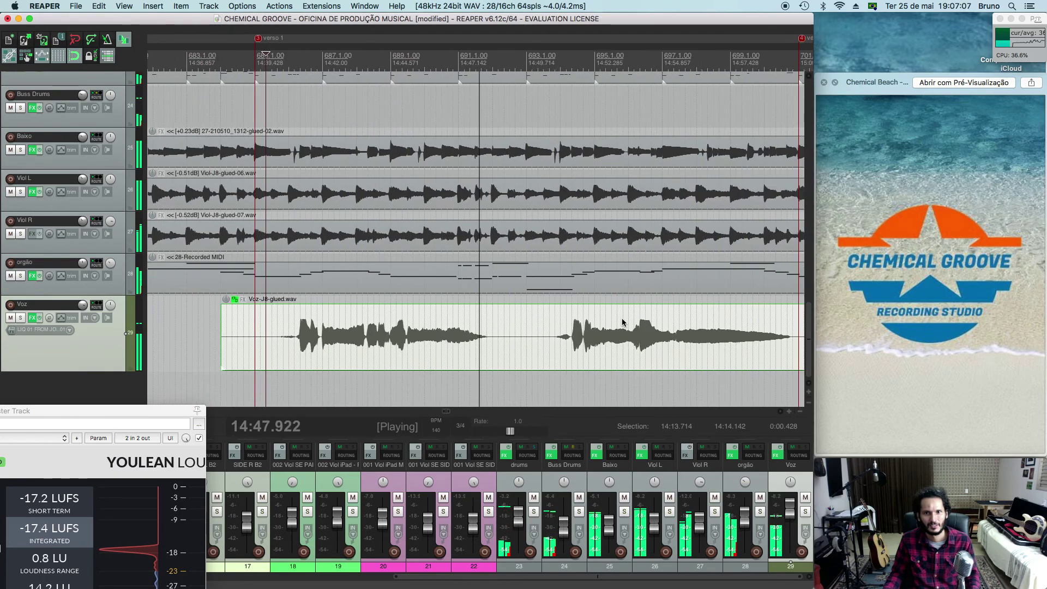
pyautogui.scroll(-4, 622, 322)
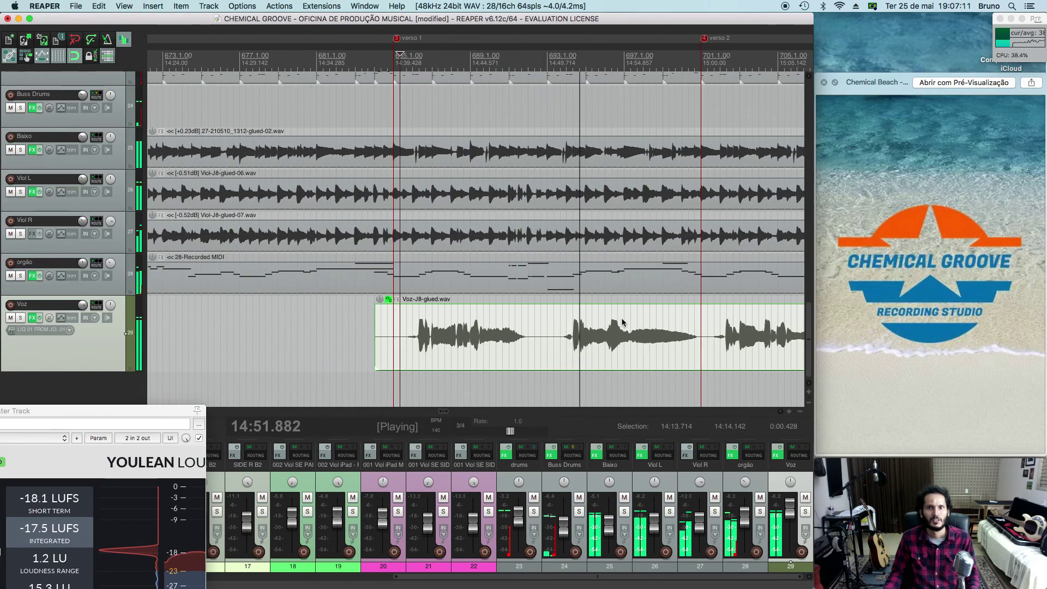
pyautogui.press('space')
# Split the Voz-J8 clip at 14:50.571 and 15:00.000, and shift the middle phrase slightly earlier to overlap the first
pyautogui.click(560, 339)
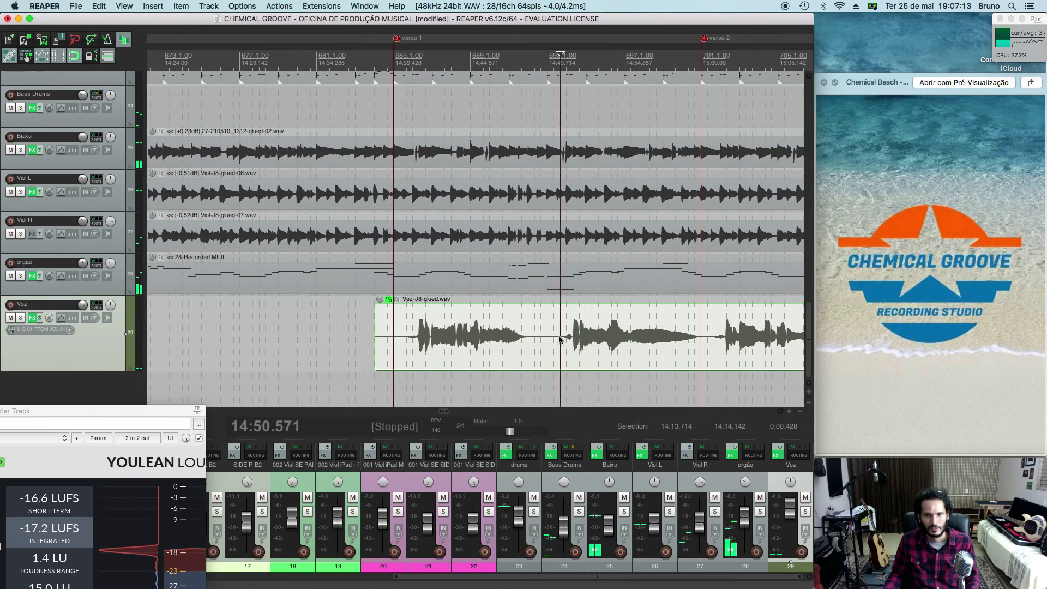
pyautogui.press('s')
pyautogui.click(702, 336)
pyautogui.press('s')
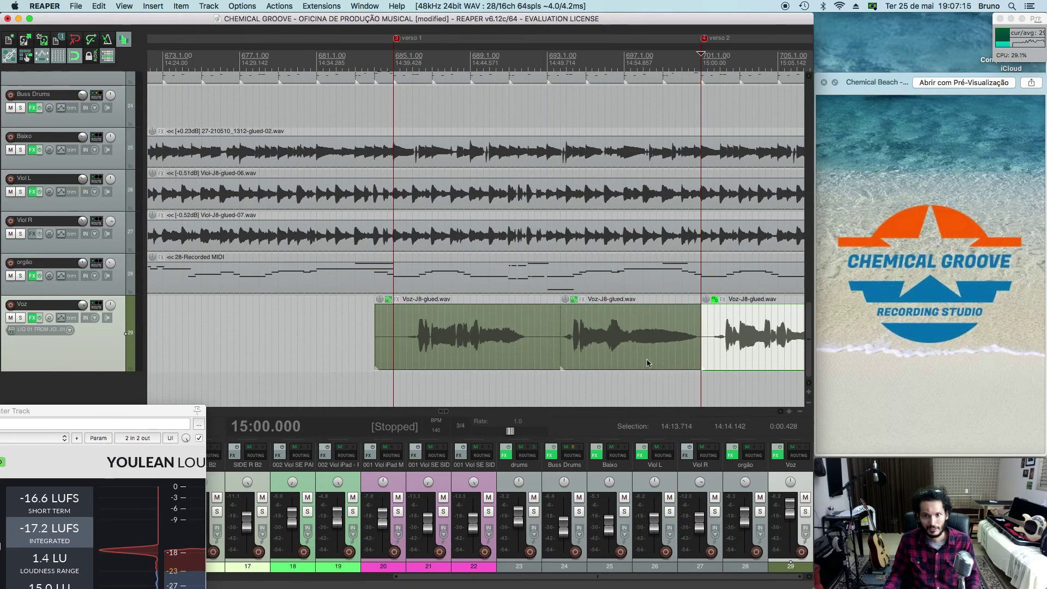
pyautogui.click(636, 363)
pyautogui.moveTo(635, 364); pyautogui.dragTo(606, 355)
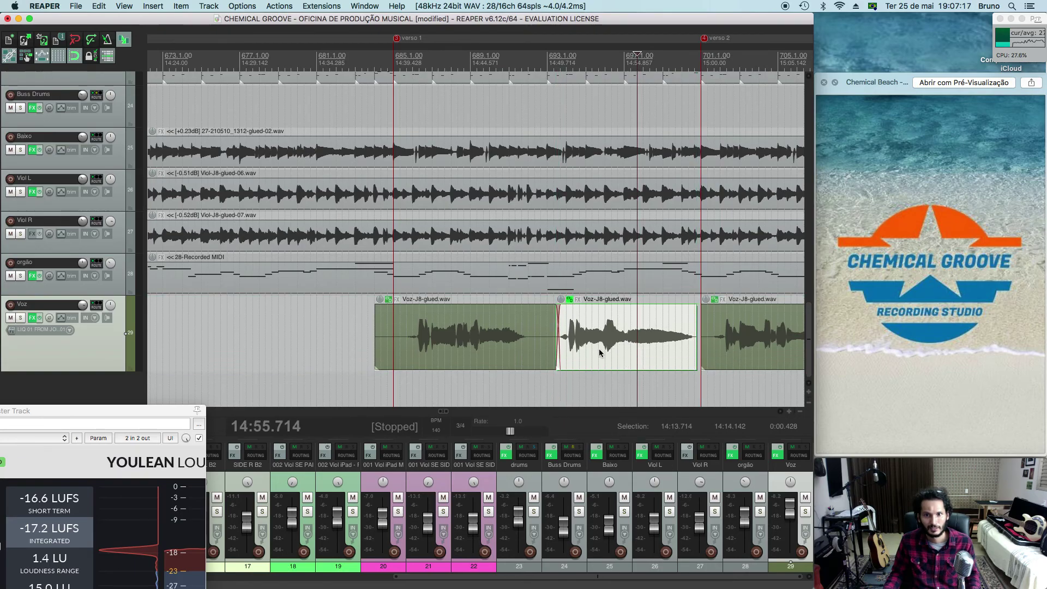
# Play verse 1 from its beginning and across the overlap into the second vocal phrase to check the timing
pyautogui.click(549, 297)
pyautogui.press('space')
pyautogui.press('space')
pyautogui.click(382, 332)
pyautogui.press('space')
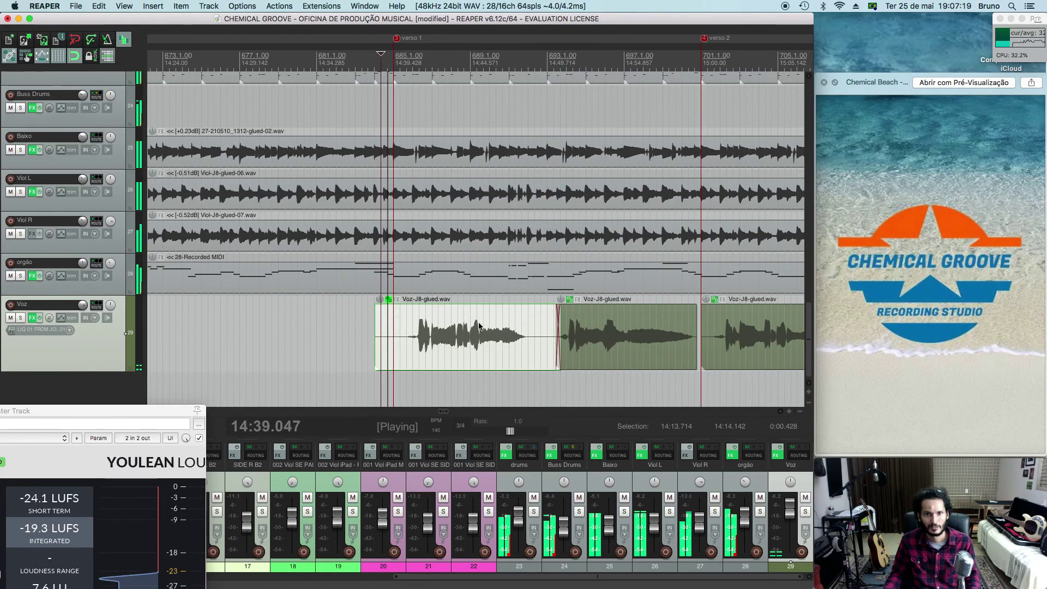
pyautogui.scroll(5, 479, 326)
pyautogui.scroll(3, 479, 326)
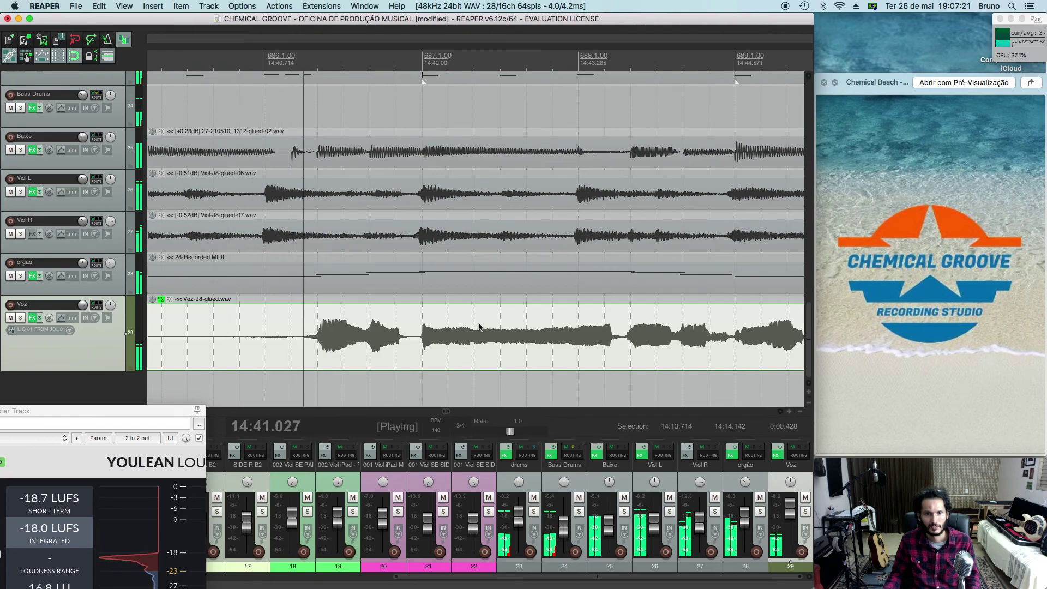
pyautogui.scroll(-8, 479, 327)
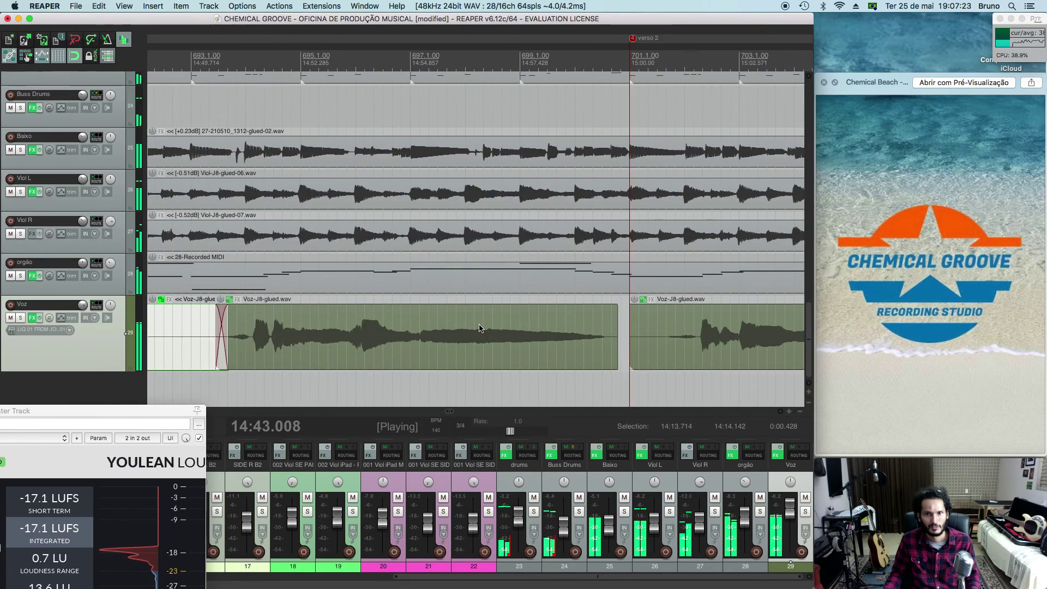
pyautogui.click(293, 324)
pyautogui.press('space')
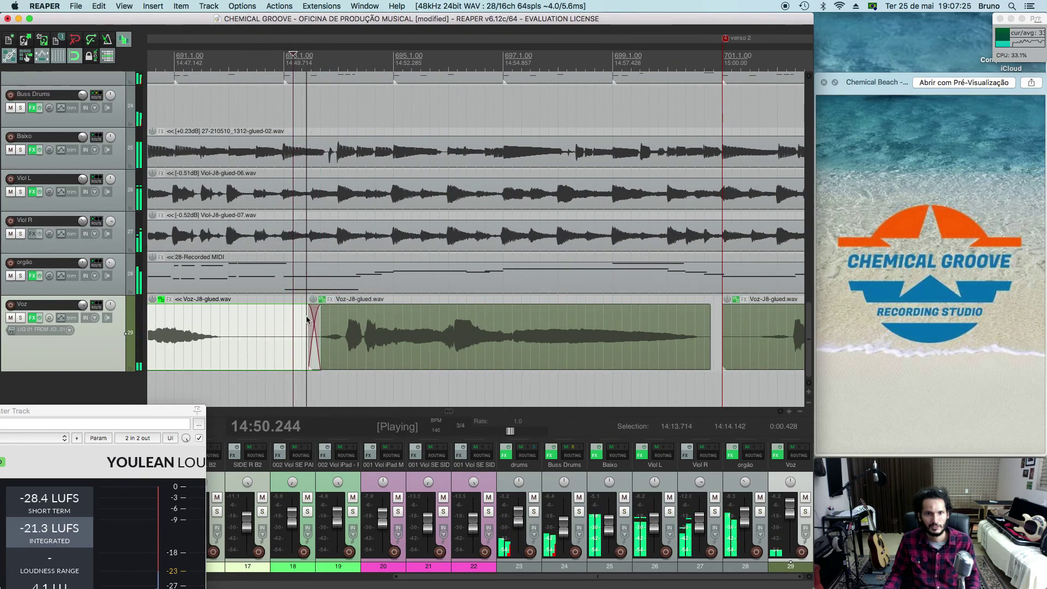
# Shift the second verse 1 phrase slightly later in small moves, checking its timing against the mix by playback
pyautogui.moveTo(402, 336); pyautogui.dragTo(402, 360)
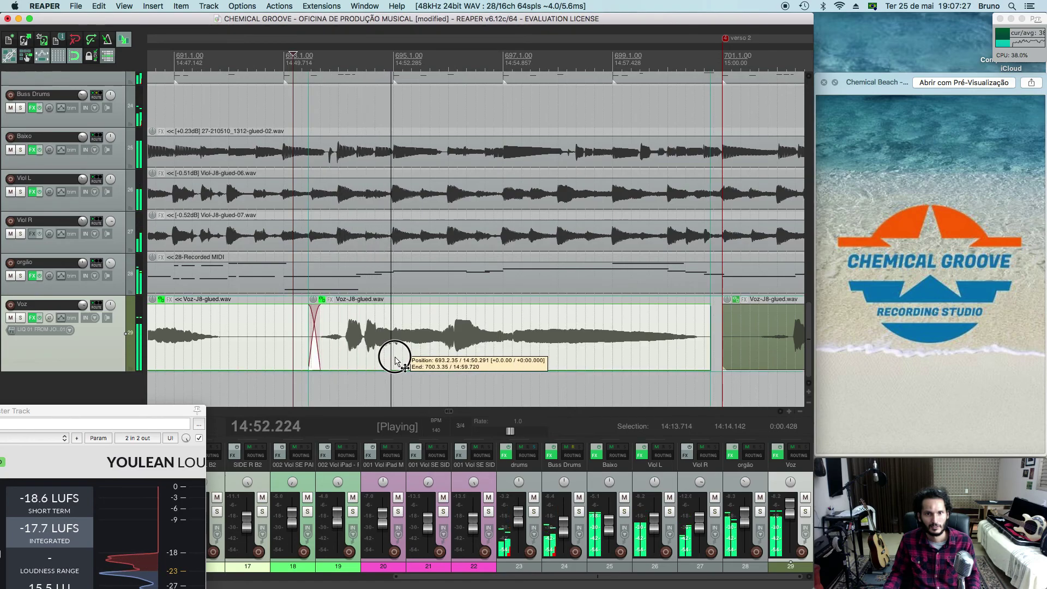
pyautogui.press('space')
pyautogui.press('space')
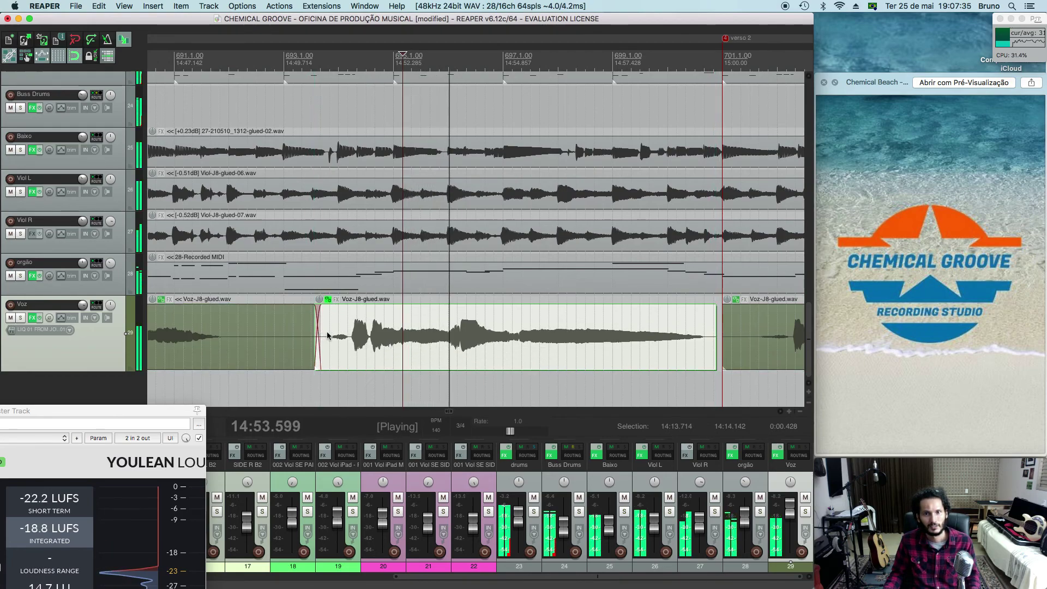
pyautogui.press('space')
pyautogui.click(368, 362)
pyautogui.moveTo(368, 361); pyautogui.dragTo(372, 358)
# Play the repositioned phrase and extend its end past the verse 2 marker so it crossfades into the next vocal clip
pyautogui.click(308, 338)
pyautogui.press('space')
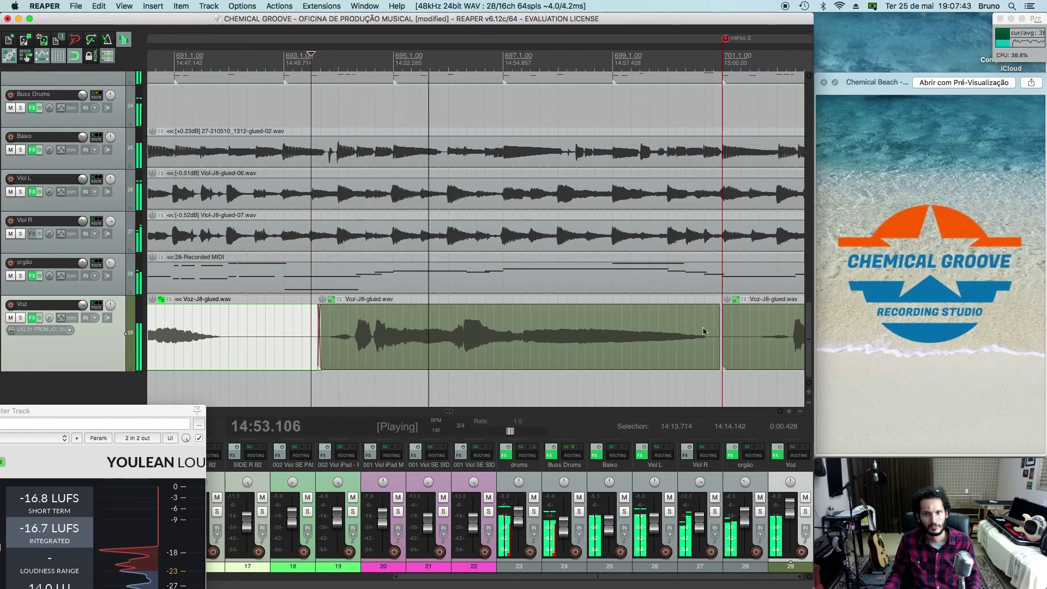
pyautogui.moveTo(719, 342); pyautogui.dragTo(723, 341)
pyautogui.scroll(-3, 659, 338)
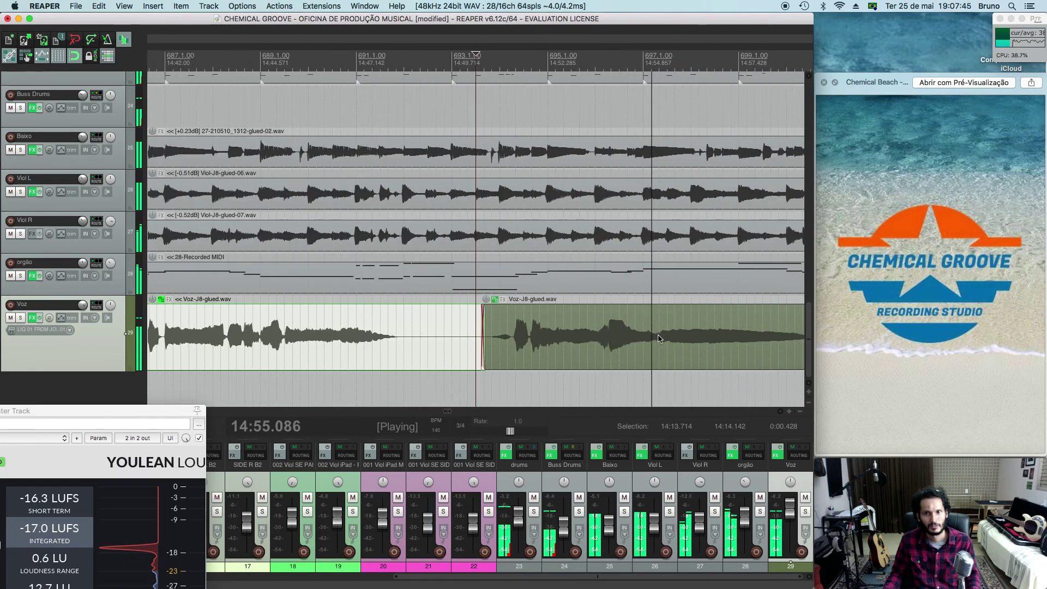
pyautogui.press('space')
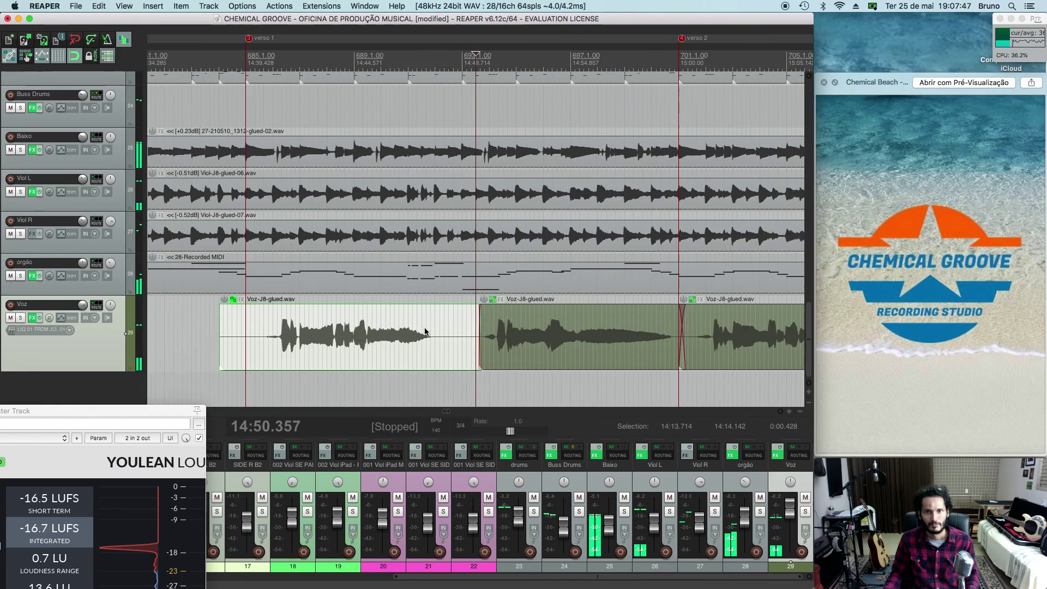
# Play the last vocal phrases before the solo final marker from 15:52.714 to check their timing
pyautogui.scroll(-3, 424, 331)
pyautogui.hscroll(10, 425, 331)
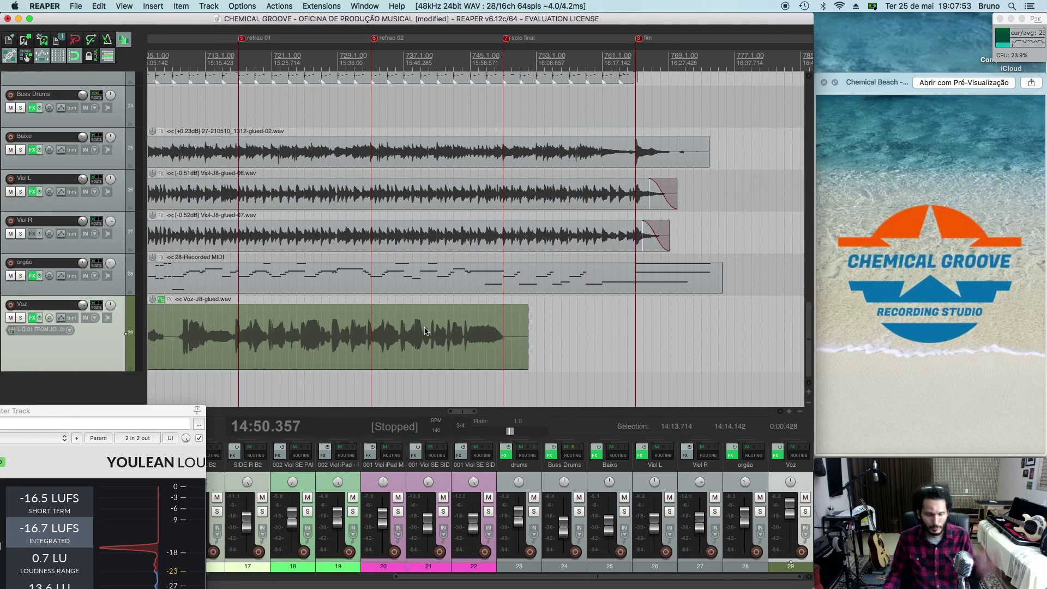
pyautogui.click(453, 326)
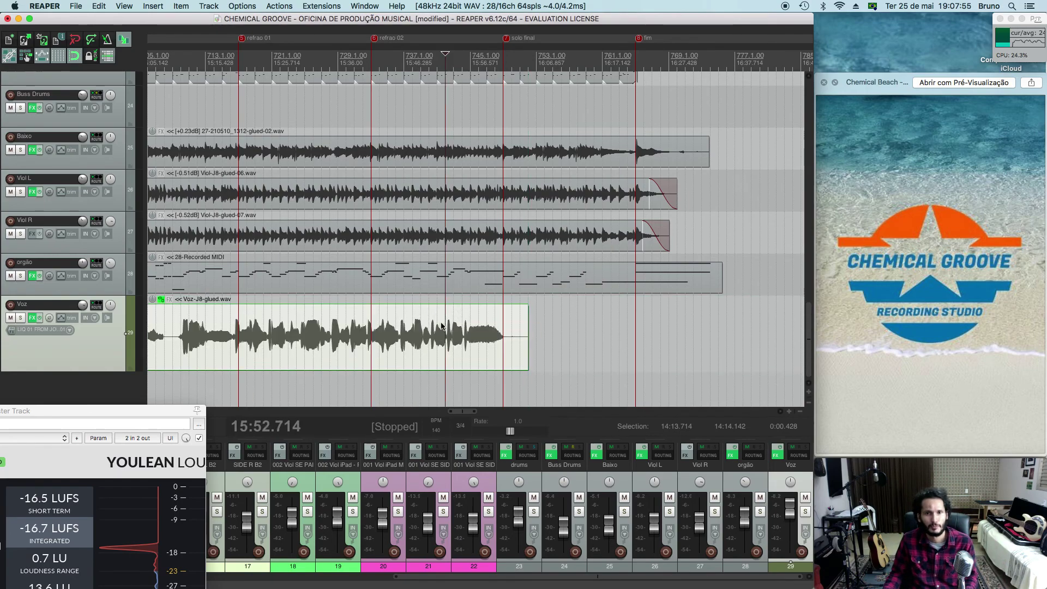
pyautogui.press('space')
pyautogui.scroll(1, 461, 344)
pyautogui.scroll(5, 463, 346)
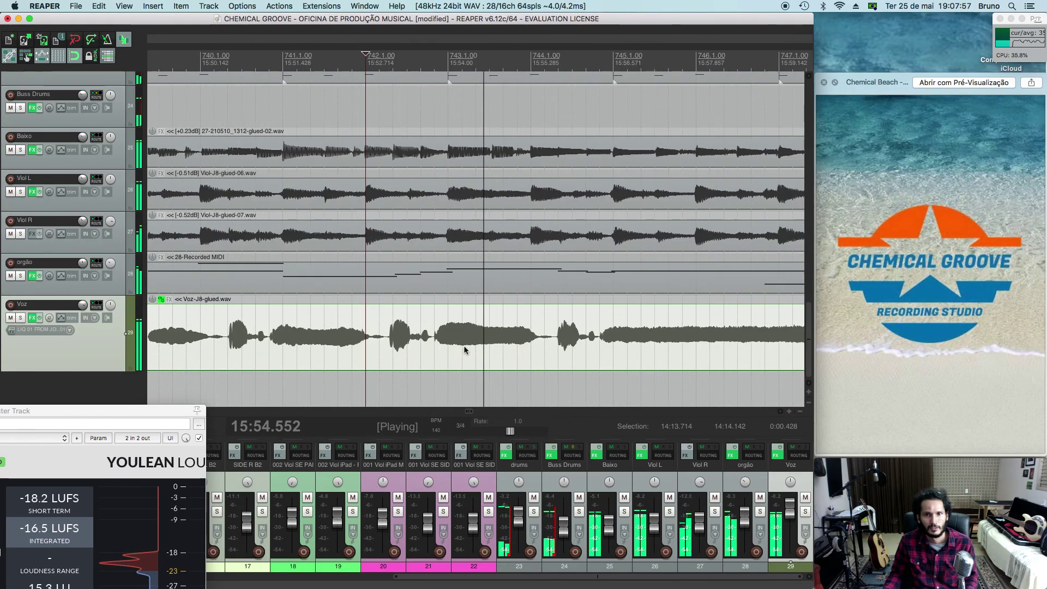
# Split the Voz-J8 clip just before its last sung phrase, ahead of the solo final marker, and delete the ending piece
pyautogui.click(464, 346)
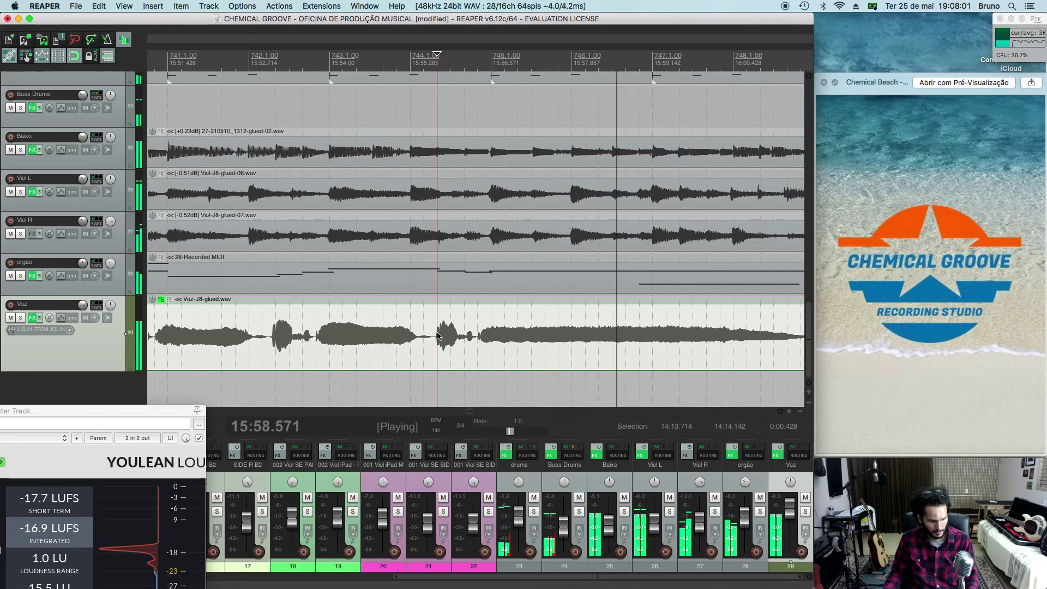
pyautogui.press('s')
pyautogui.scroll(-2, 442, 336)
pyautogui.press('space')
pyautogui.click(552, 354)
pyautogui.press('Delete')
pyautogui.scroll(-3, 464, 343)
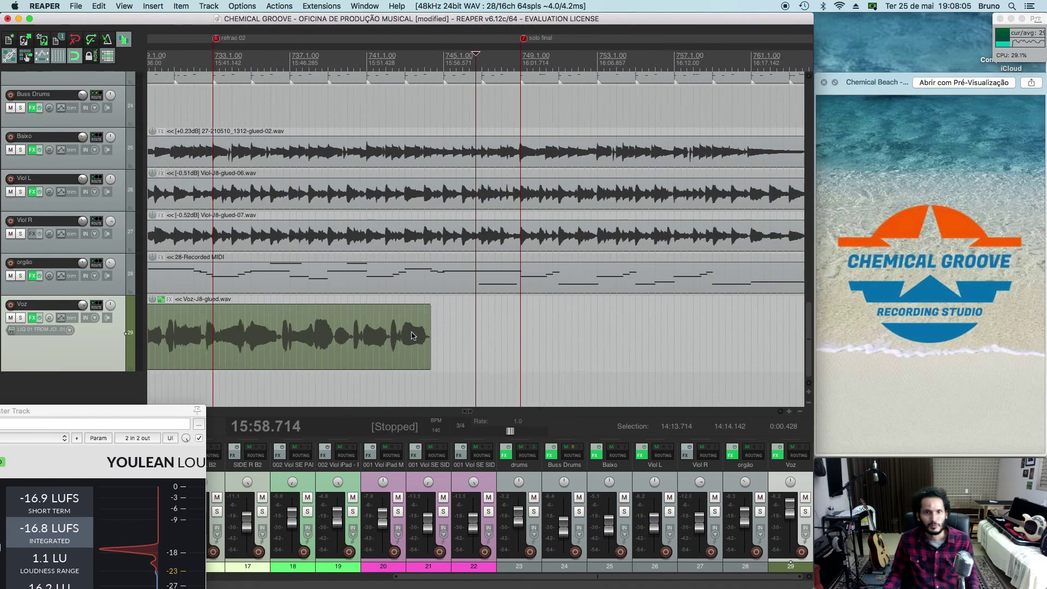
# Split the original Voz-J8 take on track 13 just before its last sung phrase, at 6:51.857
pyautogui.scroll(-4, 298, 312)
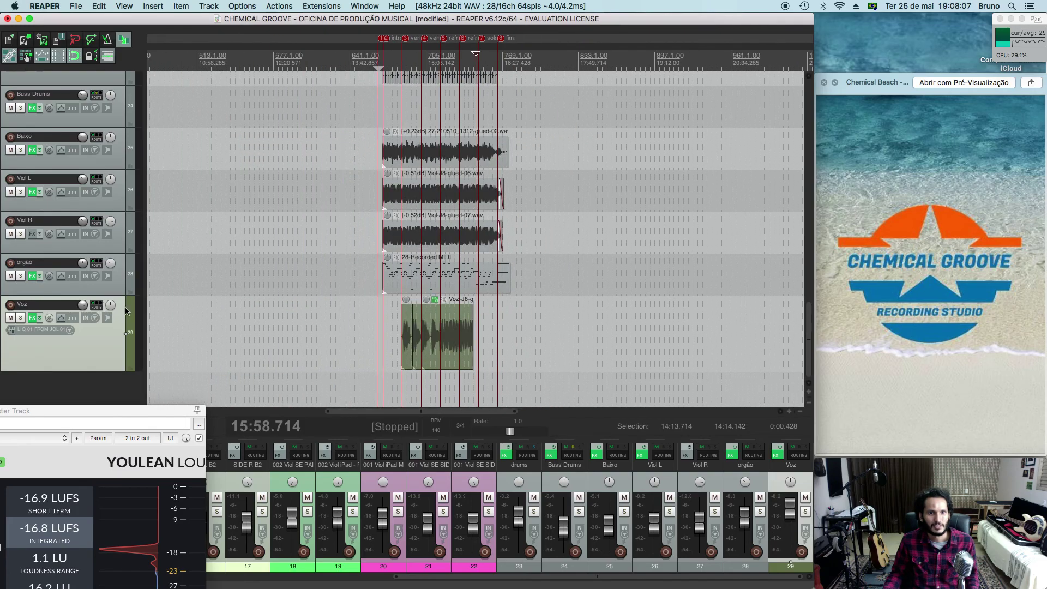
pyautogui.scroll(1, 231, 331)
pyautogui.moveTo(472, 412); pyautogui.dragTo(215, 401)
pyautogui.scroll(15, 98, 265)
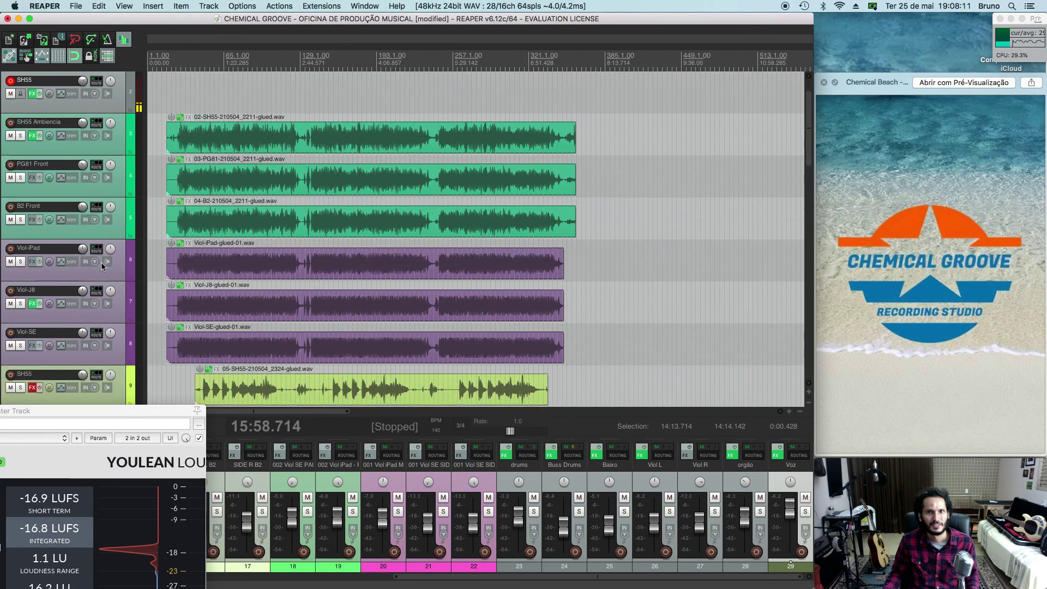
pyautogui.scroll(-1, 103, 266)
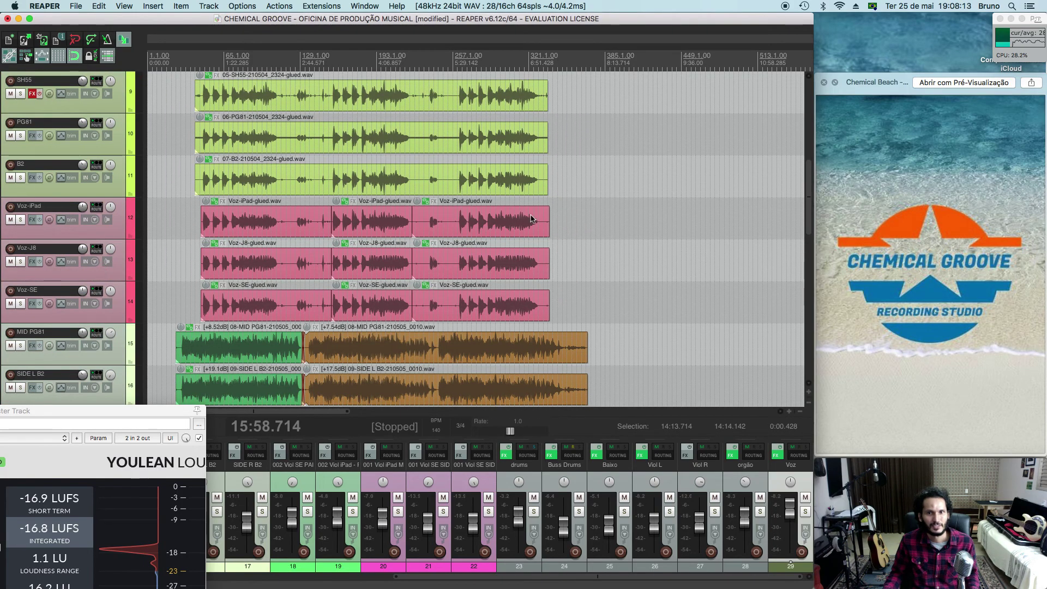
pyautogui.click(533, 267)
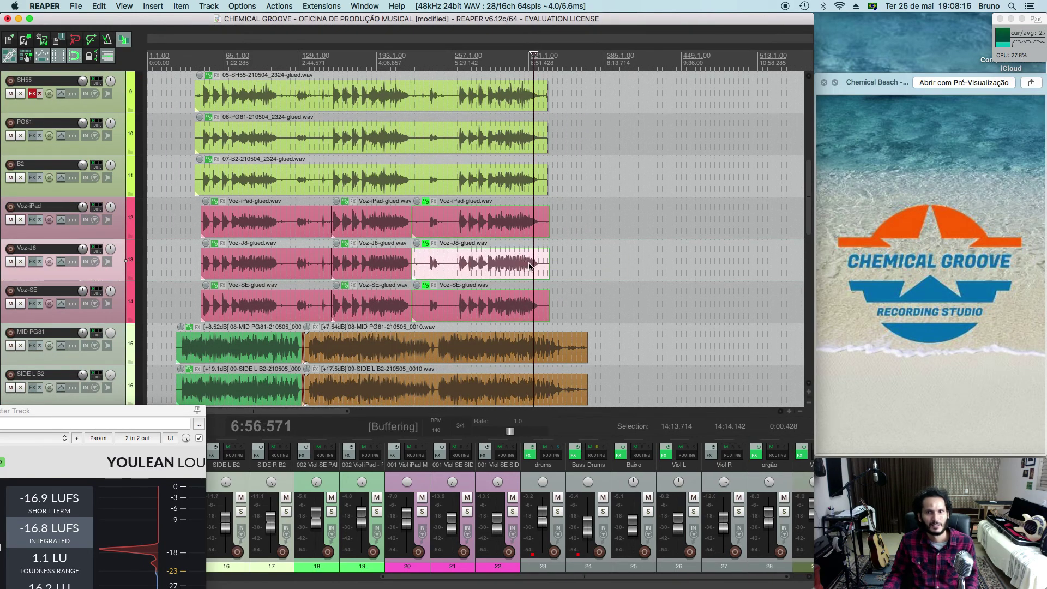
pyautogui.scroll(10, 528, 266)
pyautogui.press('space')
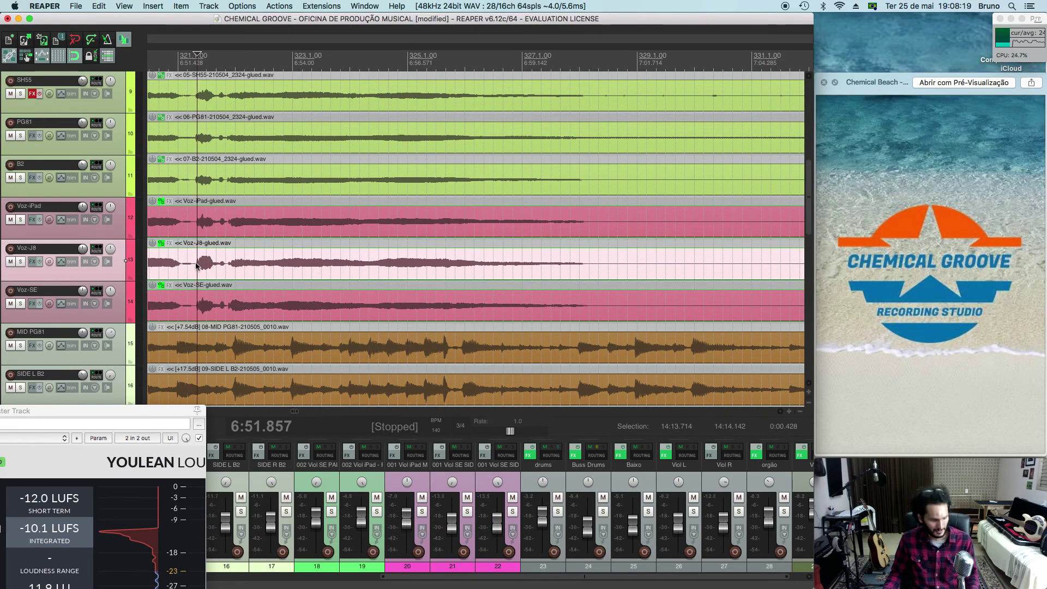
pyautogui.press('s')
# Copy the split-off ending of the Voz-J8 take and paste it onto the Voz track near the solo final marker
pyautogui.click(260, 276)
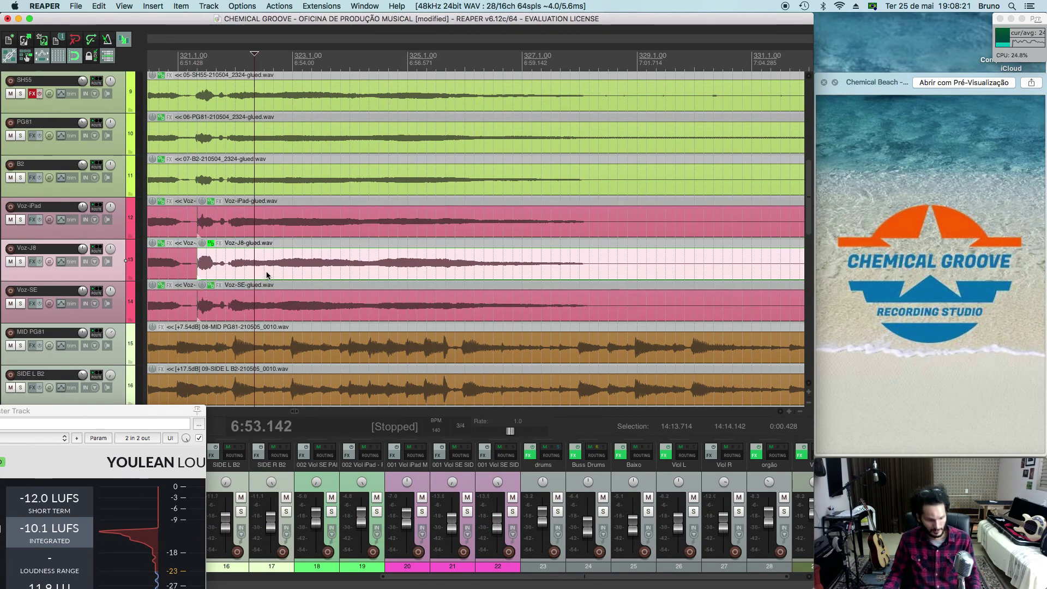
pyautogui.scroll(-10, 281, 268)
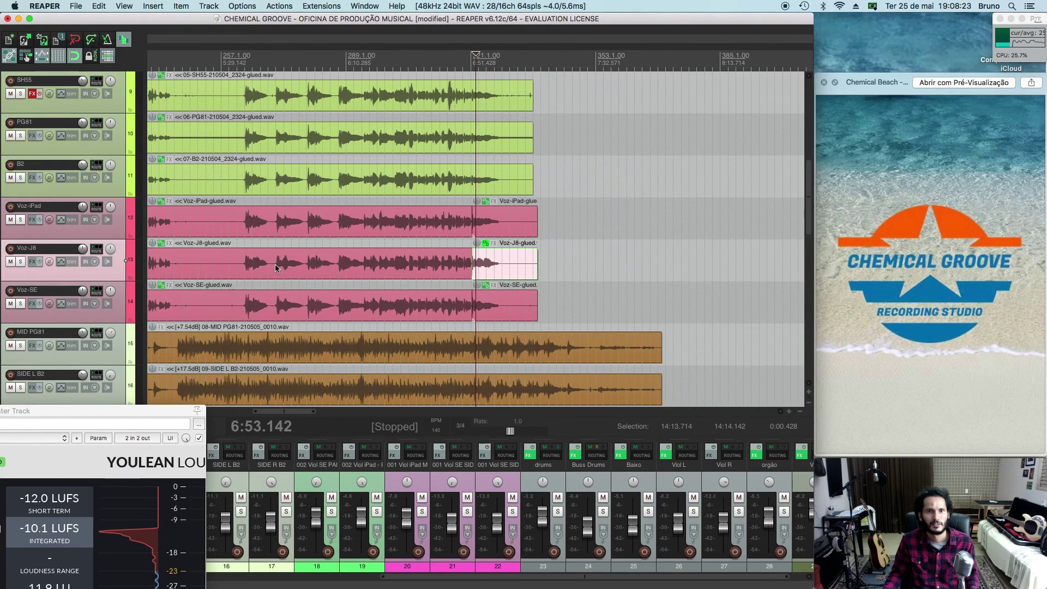
pyautogui.scroll(-10, 403, 263)
pyautogui.hscroll(5, 403, 263)
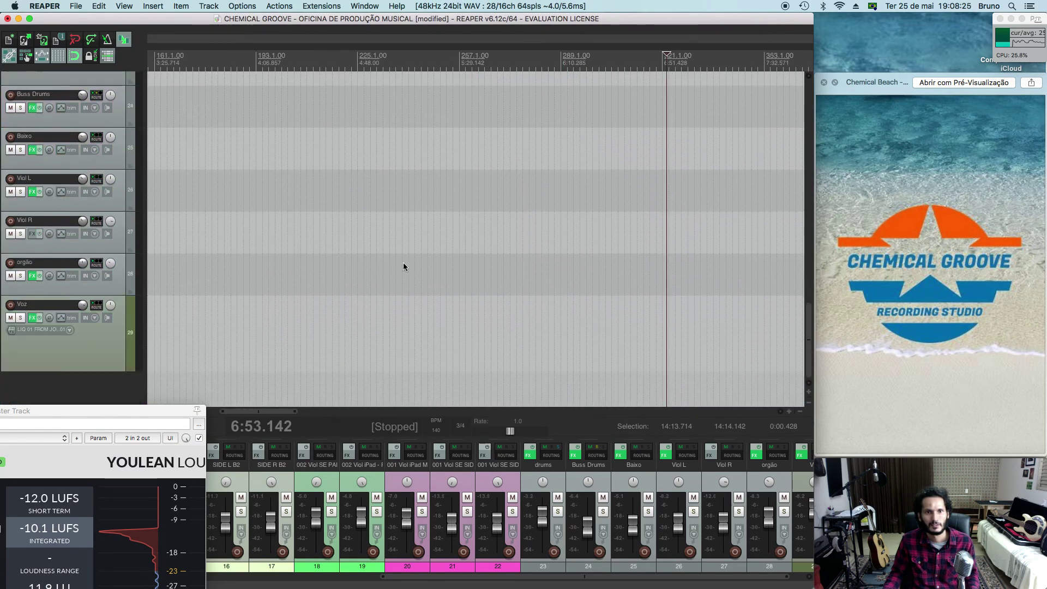
pyautogui.hscroll(10, 404, 263)
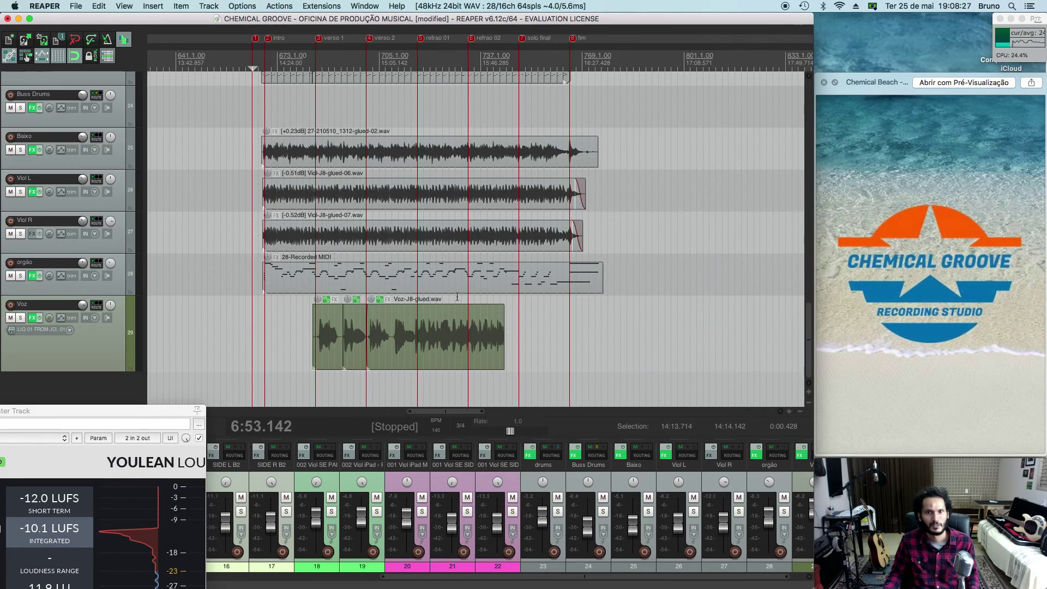
pyautogui.click(520, 336)
pyautogui.hotkey('ctrl', 'v')
pyautogui.click(515, 344)
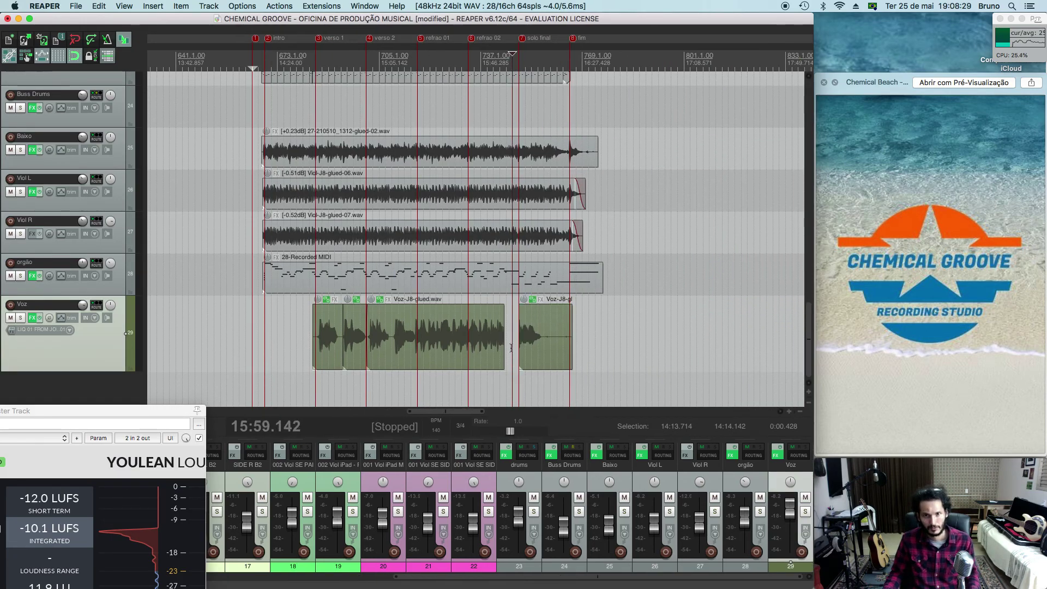
# Move the pasted ending against the end of the main Voz clip and crossfade the join, checking the timing by playback
pyautogui.scroll(3, 513, 348)
pyautogui.scroll(3, 513, 348)
pyautogui.moveTo(549, 354); pyautogui.dragTo(457, 352)
pyautogui.click(384, 324)
pyautogui.press('space')
pyautogui.scroll(6, 385, 323)
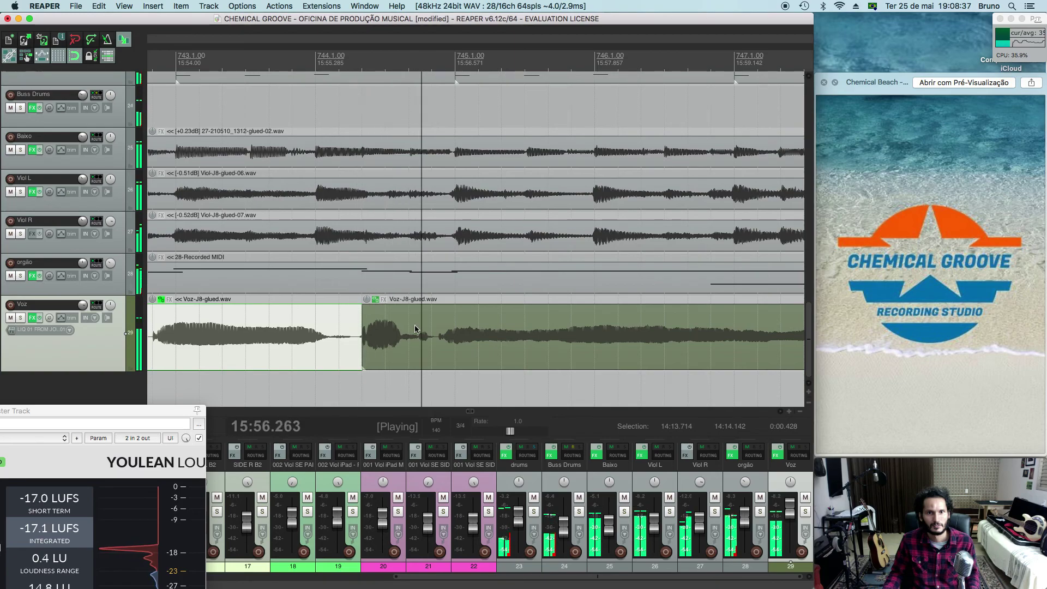
pyautogui.moveTo(362, 338)
pyautogui.mouseDown()
pyautogui.moveTo(347, 337)
pyautogui.moveTo(362, 338)
pyautogui.mouseUp()
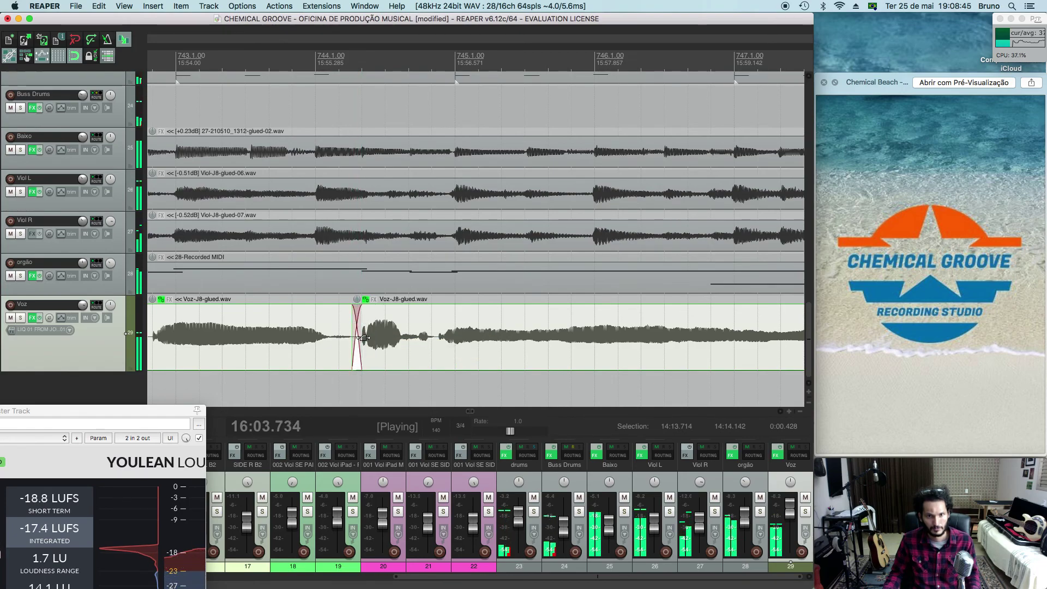
pyautogui.press('space')
pyautogui.scroll(-10, 382, 336)
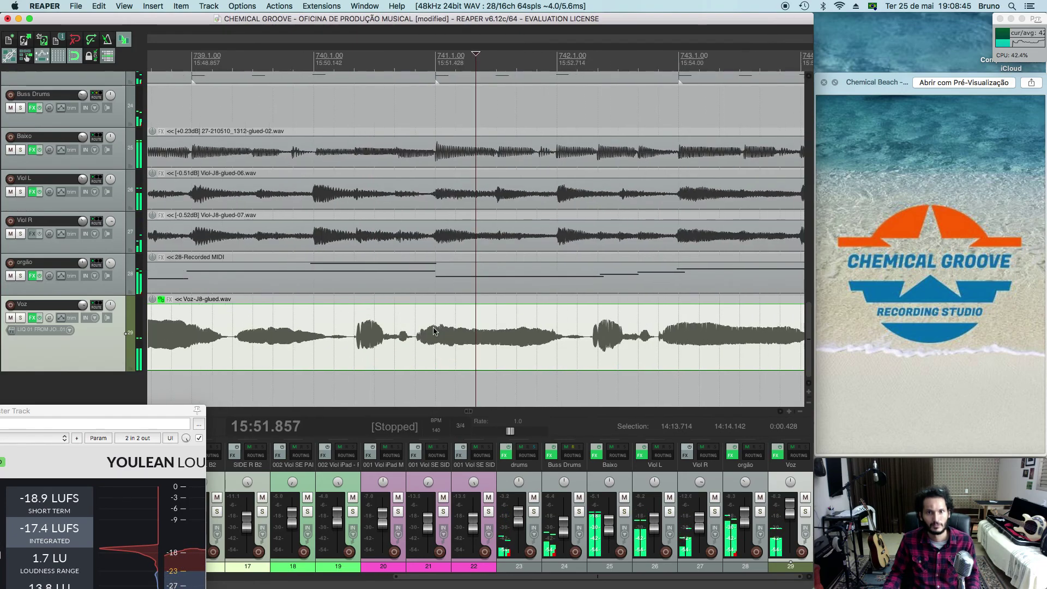
# Solo the Voz track and play its first phrase from just before the verse 1 marker
pyautogui.click(21, 318)
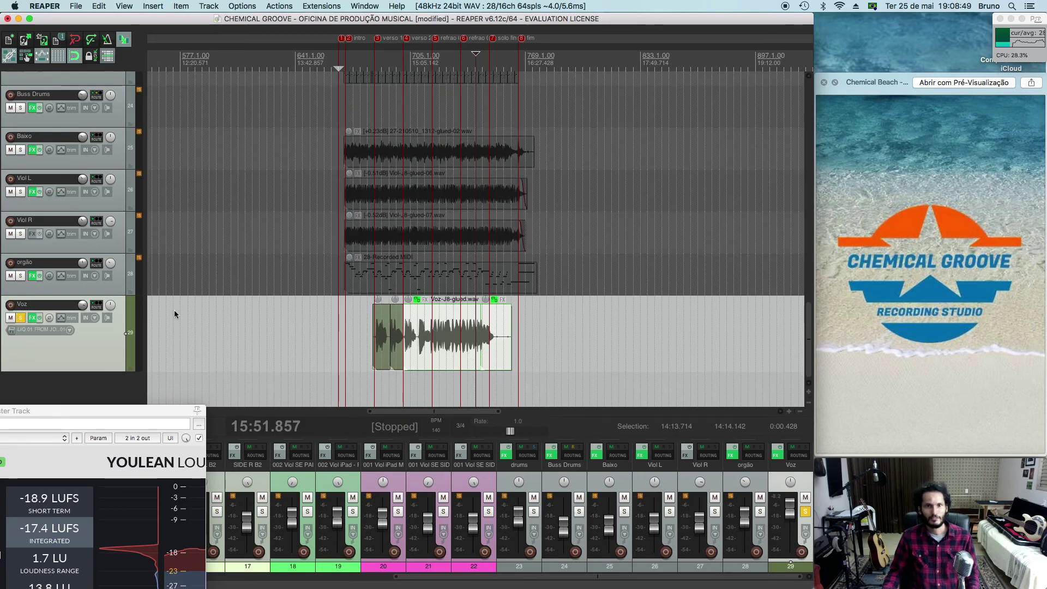
pyautogui.click(371, 325)
pyautogui.press('space')
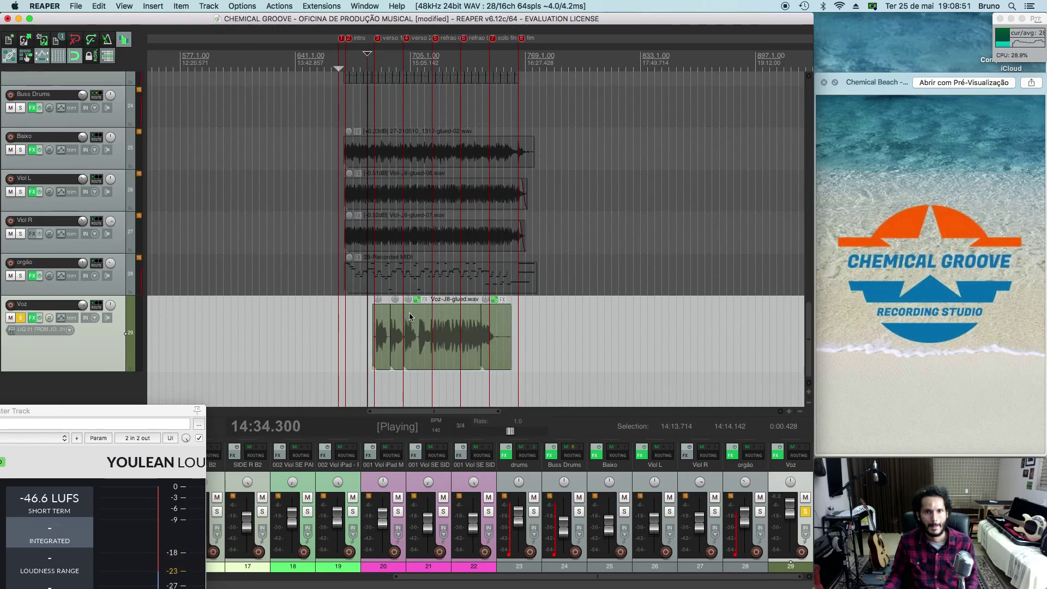
pyautogui.moveTo(384, 317); pyautogui.dragTo(384, 320)
pyautogui.scroll(5, 376, 321)
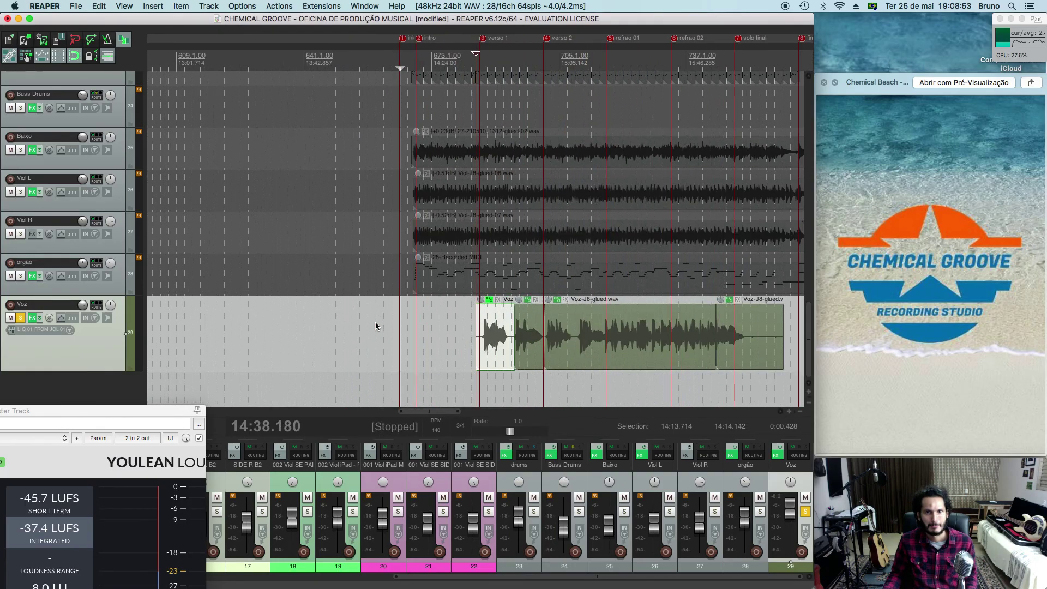
# Examine the ReaEQ and ReaGate plug-ins in the effects chain of the SH55 track (track 2)
pyautogui.scroll(20, 89, 268)
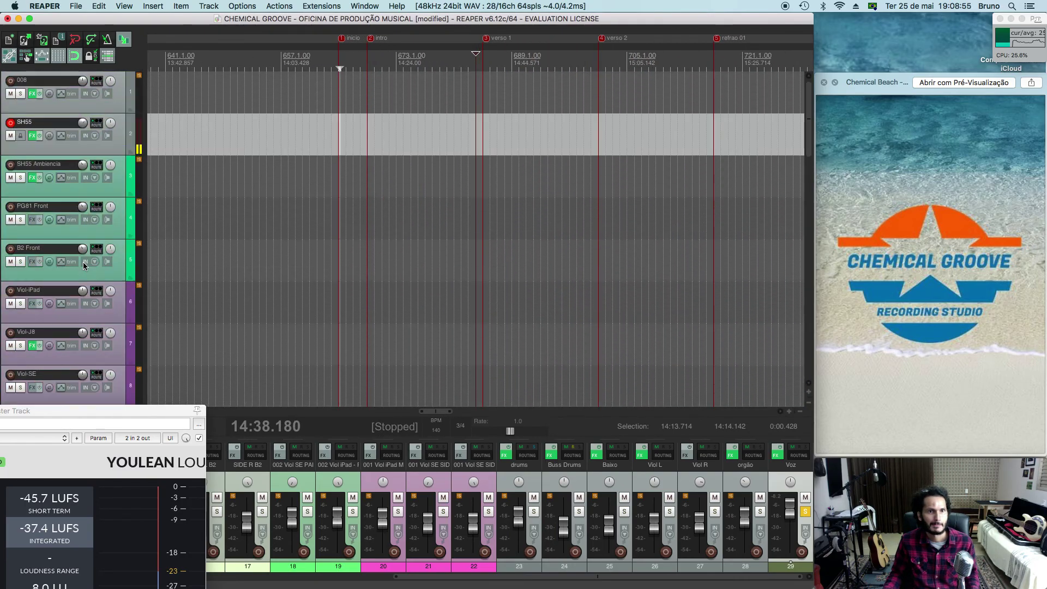
pyautogui.click(33, 136)
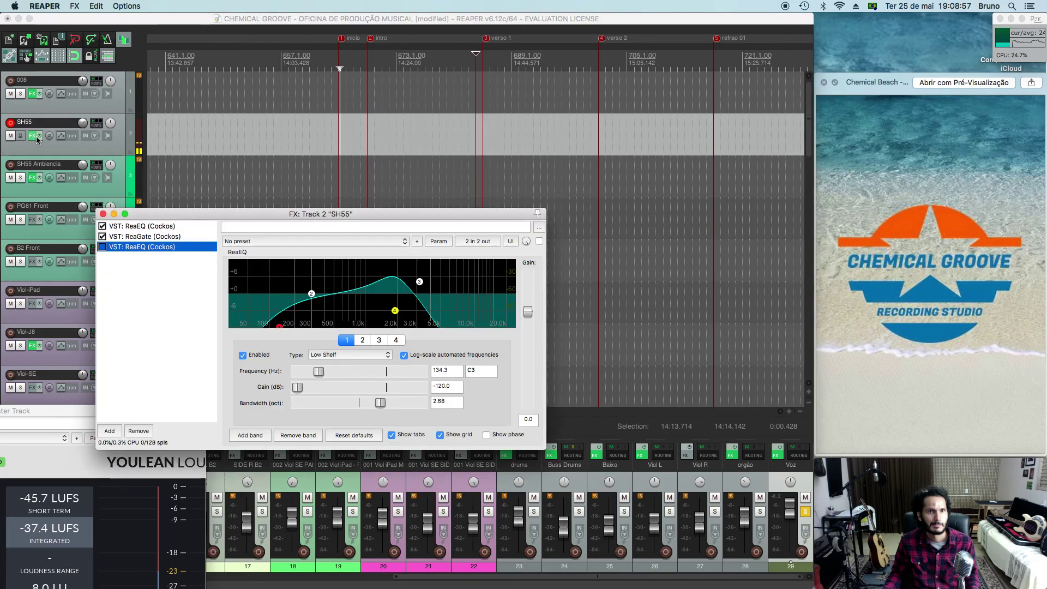
pyautogui.click(133, 237)
pyautogui.click(133, 226)
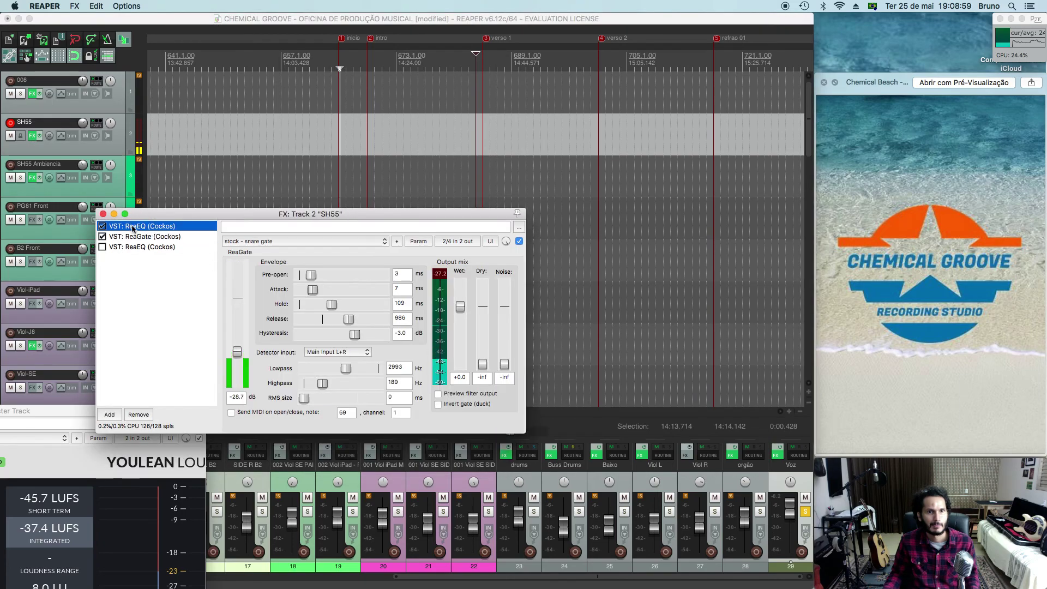
pyautogui.click(103, 213)
# Play the soloed vocal from verse 1 and open the Voz track's effects chain, moving its window clear of the vocal clips
pyautogui.scroll(-5, 94, 229)
pyautogui.scroll(-12, 94, 227)
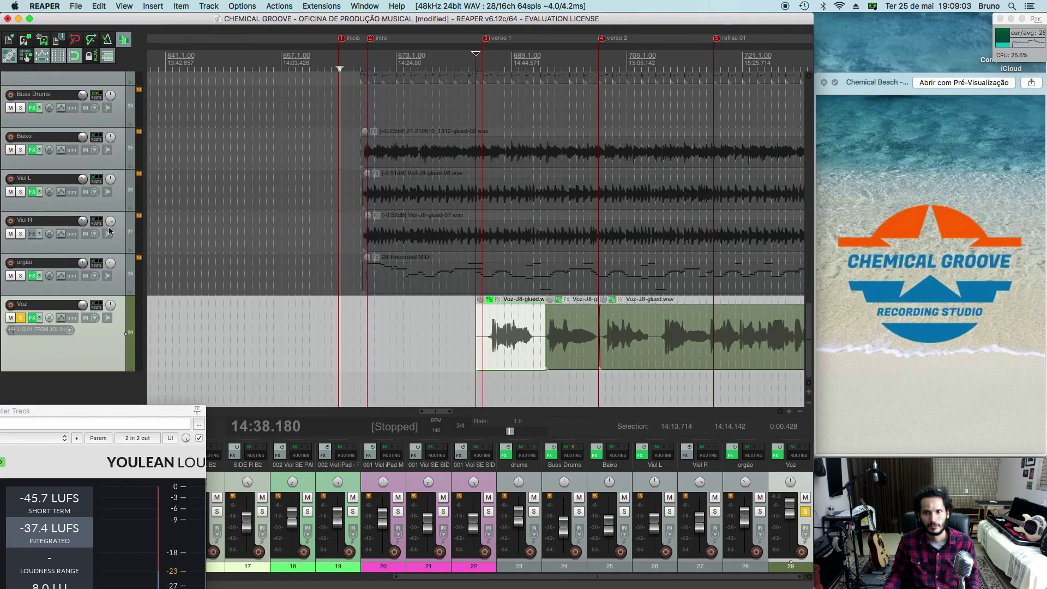
pyautogui.click(490, 327)
pyautogui.press('space')
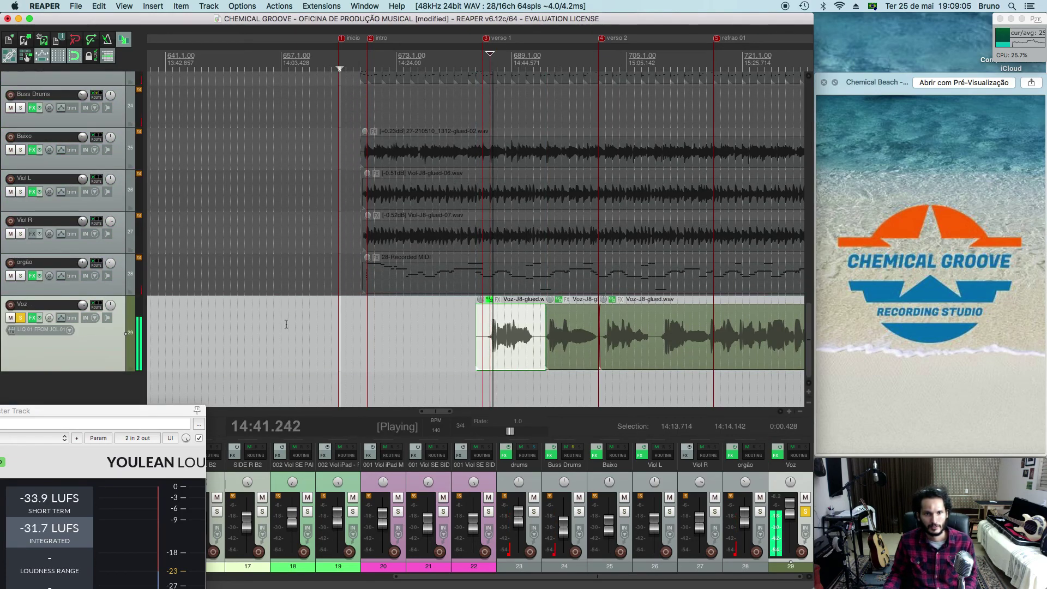
pyautogui.click(31, 317)
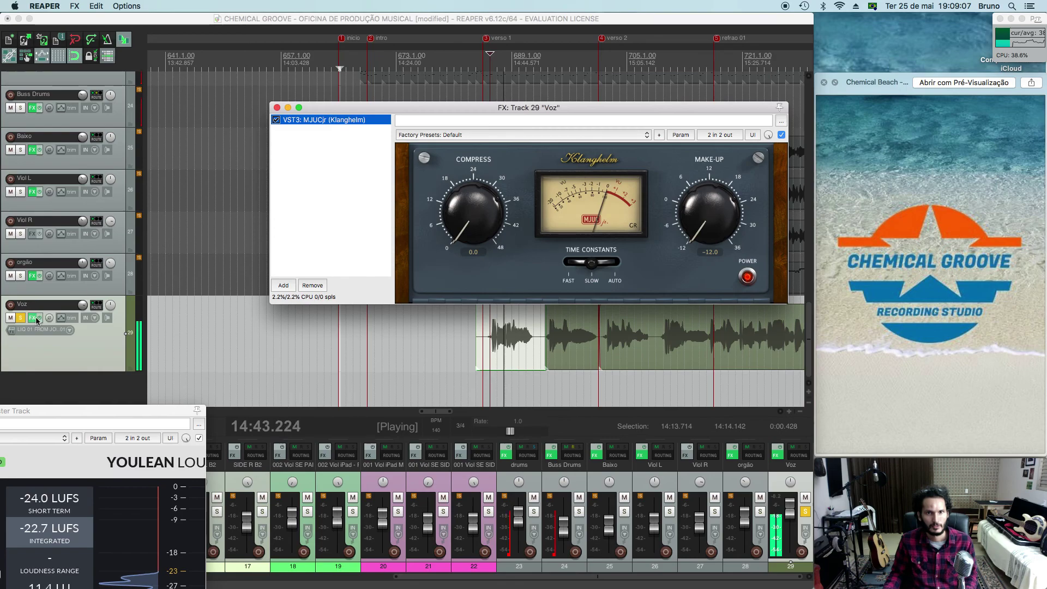
pyautogui.moveTo(408, 114); pyautogui.dragTo(213, 60)
pyautogui.press('space')
# Add BESURE-N87 (AnalogObsession) ahead of MJUCjr in the Voz effects chain and bypass MJUCjr
pyautogui.click(98, 204)
pyautogui.click(89, 231)
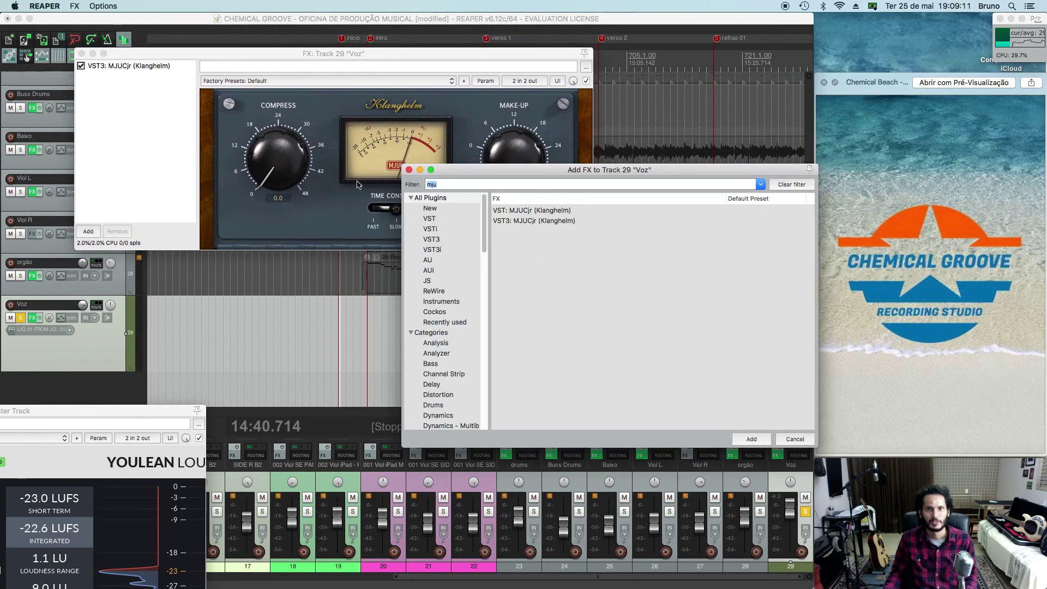
pyautogui.write('besu')
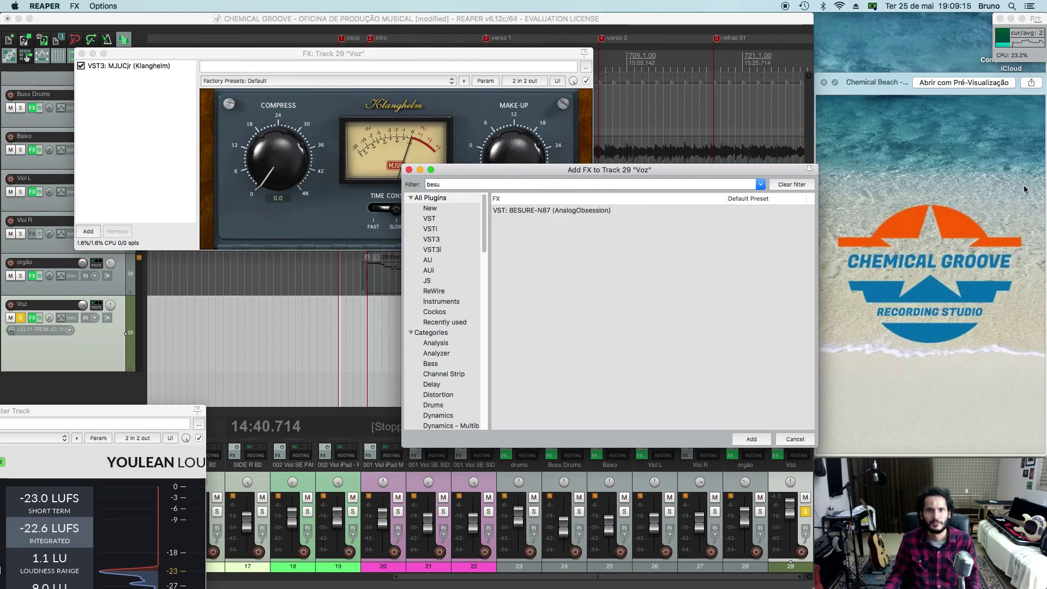
pyautogui.click(527, 213)
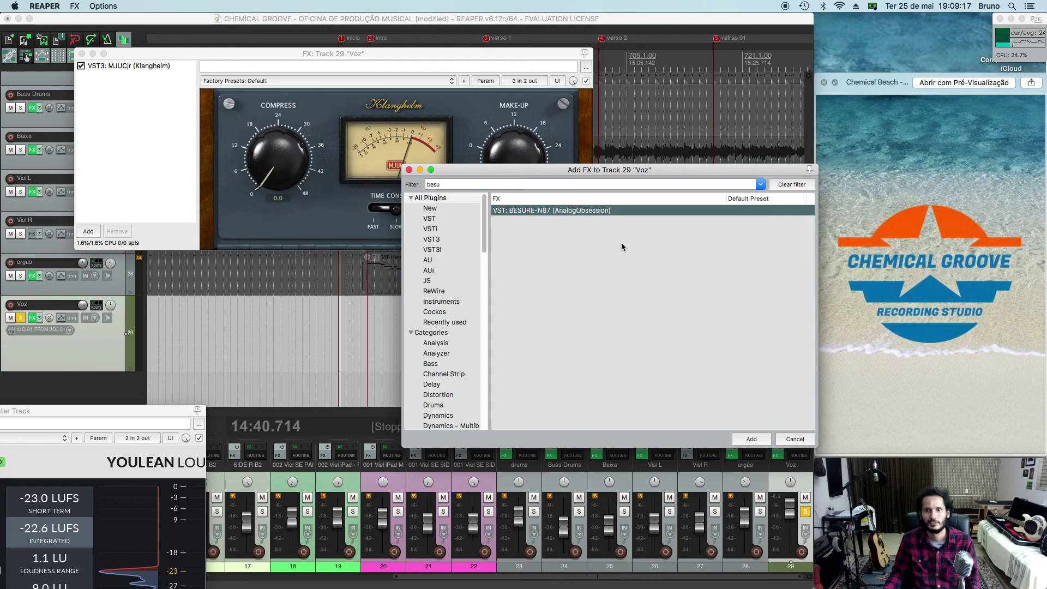
pyautogui.doubleClick(546, 212)
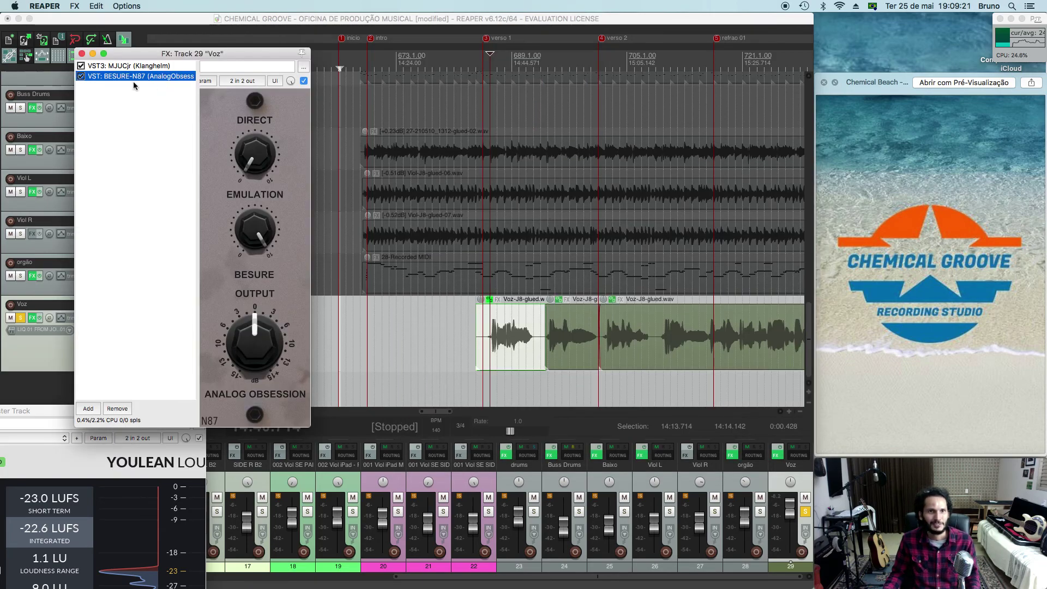
pyautogui.moveTo(91, 68); pyautogui.dragTo(96, 90)
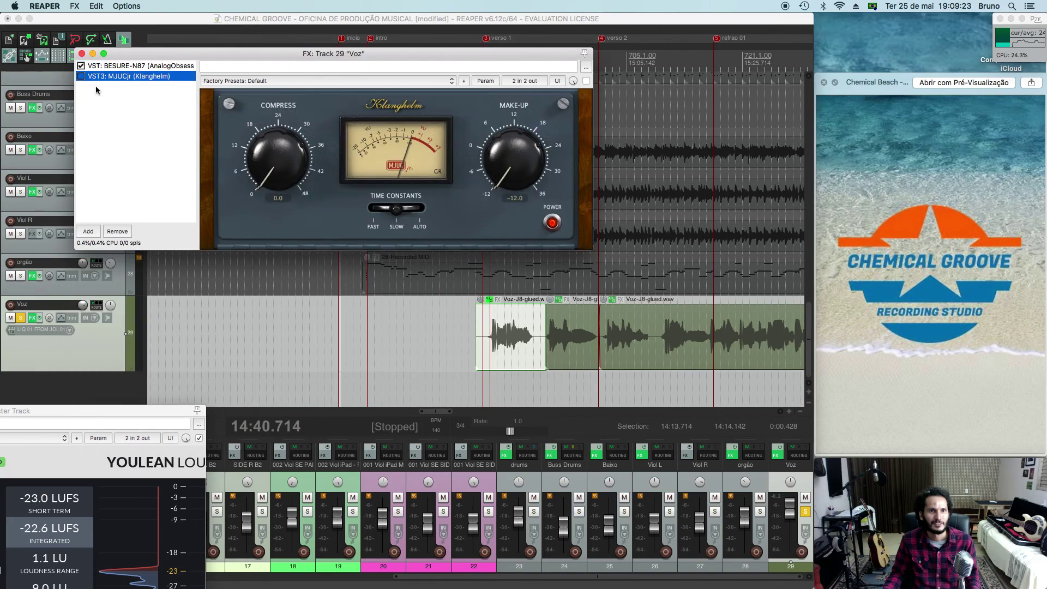
# Play the first vocal phrase through BESURE-N87 and lower the Voz track fader to keep the level from clipping
pyautogui.click(485, 331)
pyautogui.press('space')
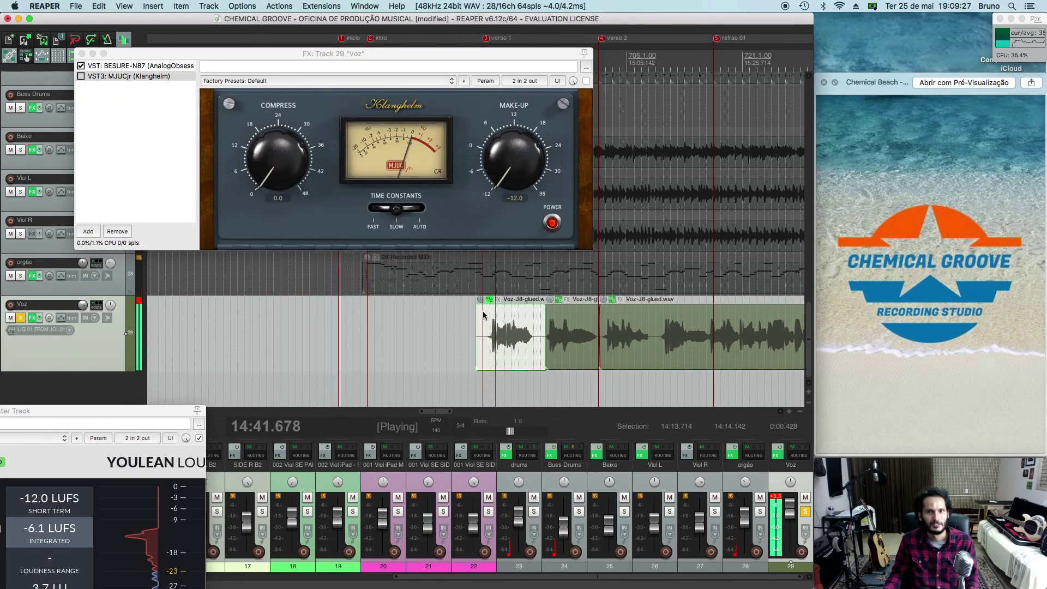
pyautogui.press('space')
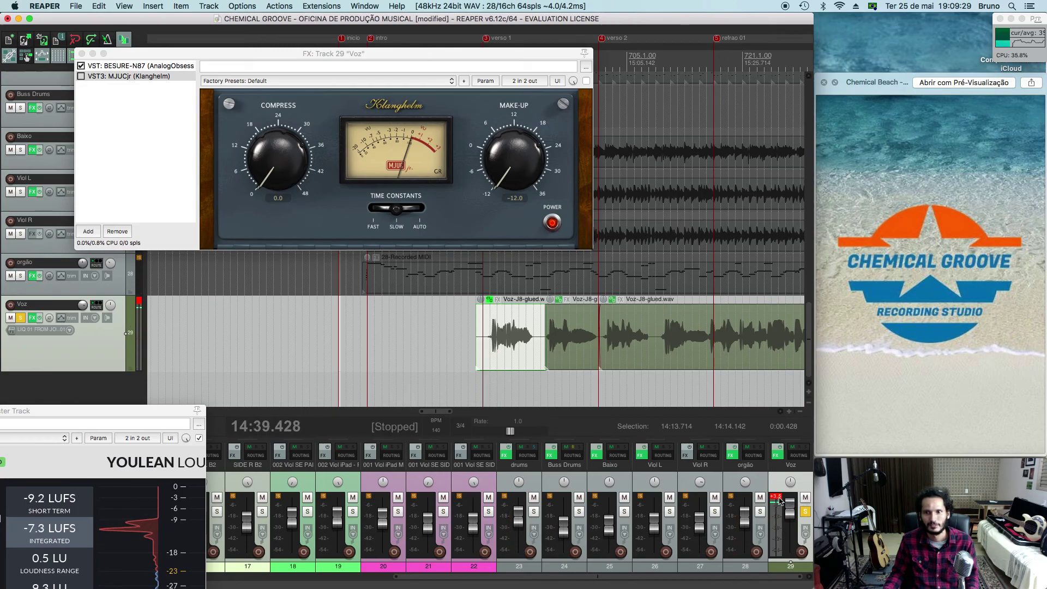
pyautogui.moveTo(790, 503); pyautogui.dragTo(790, 528)
pyautogui.press('space')
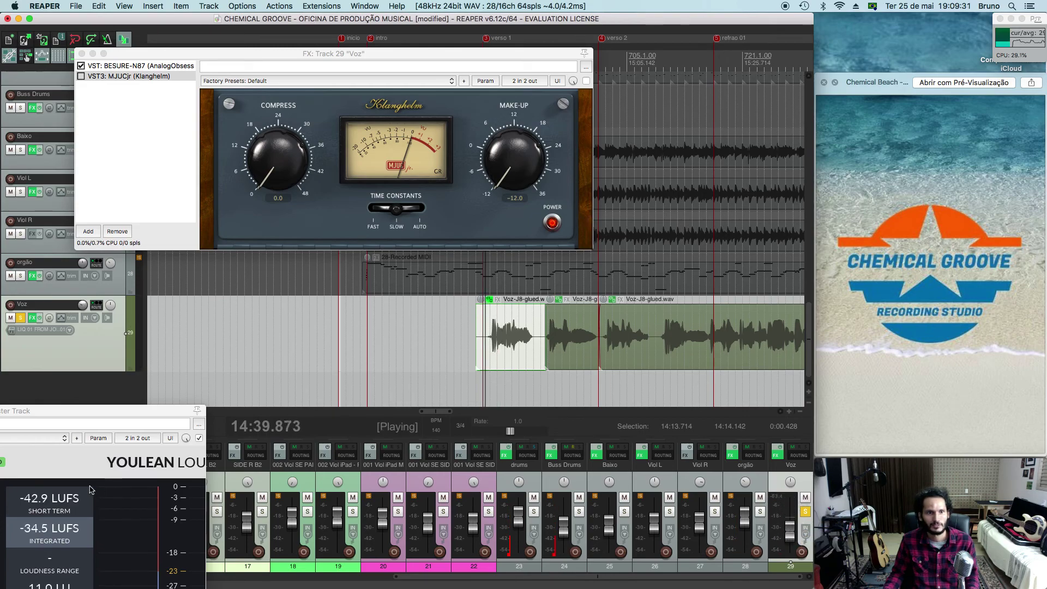
pyautogui.moveTo(795, 533); pyautogui.dragTo(790, 521)
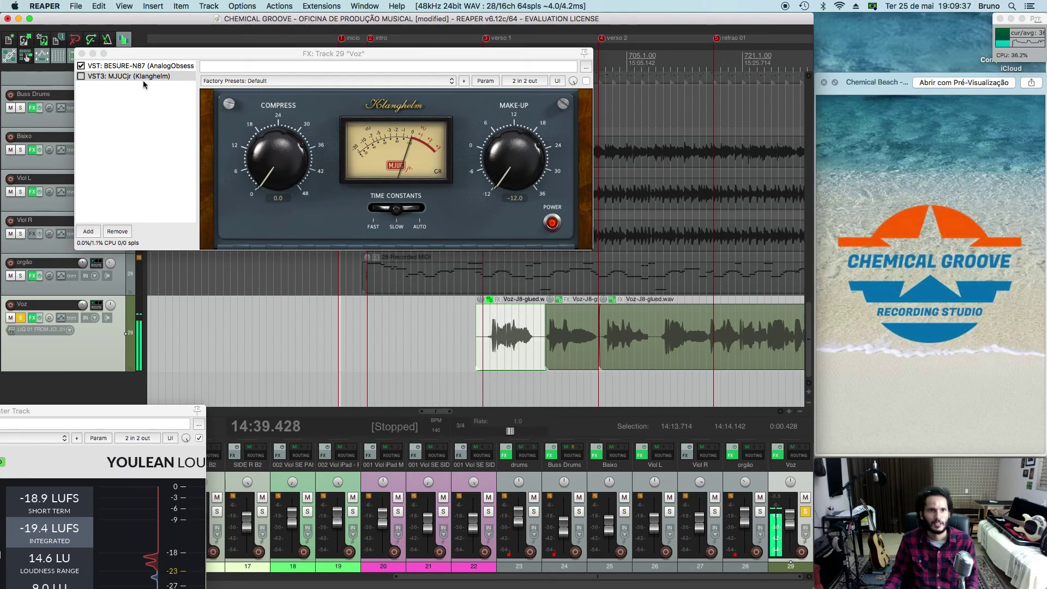
# Compare the first vocal phrase with BESURE-N87 bypassed and re-enabled by playing it both ways
pyautogui.click(81, 66)
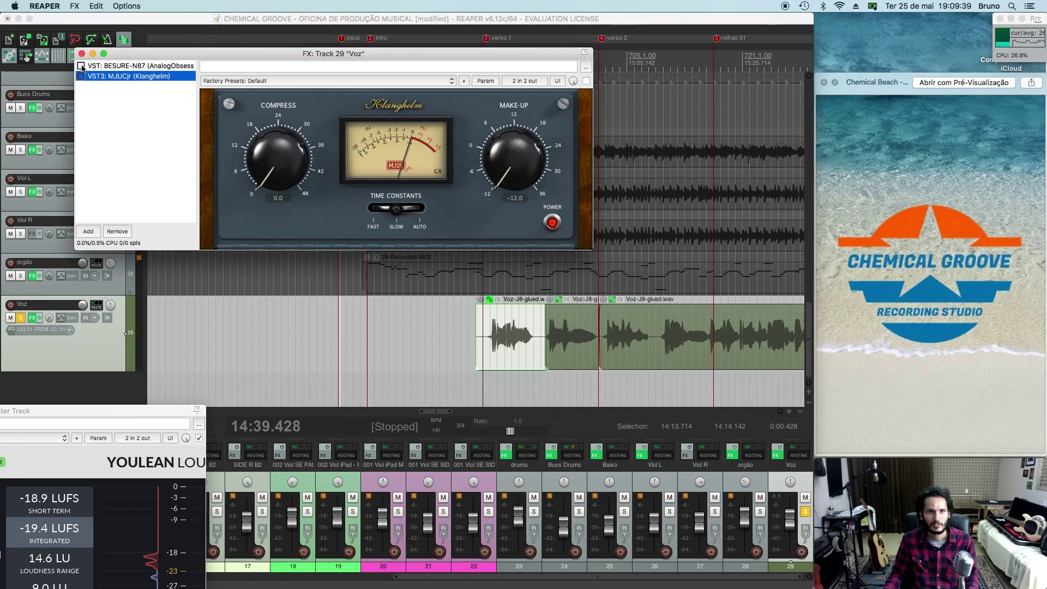
pyautogui.press('space')
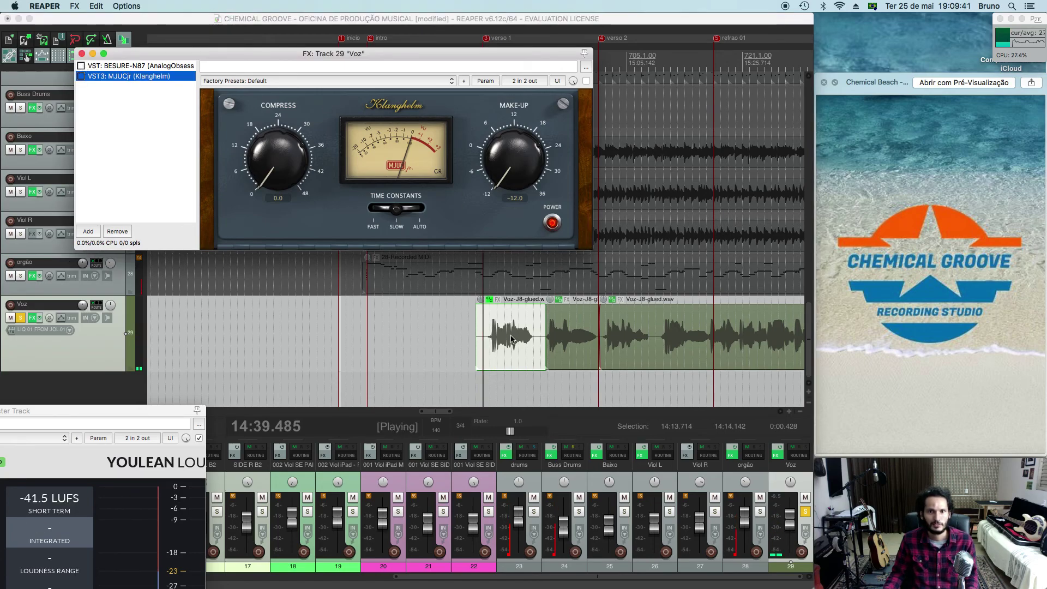
pyautogui.click(82, 66)
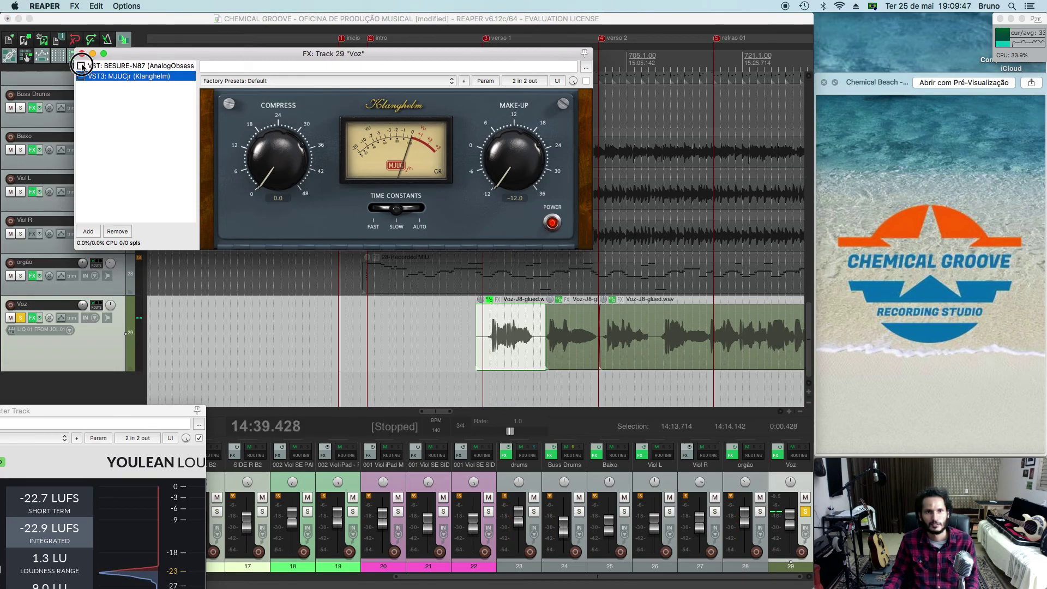
pyautogui.click(500, 327)
pyautogui.press('space')
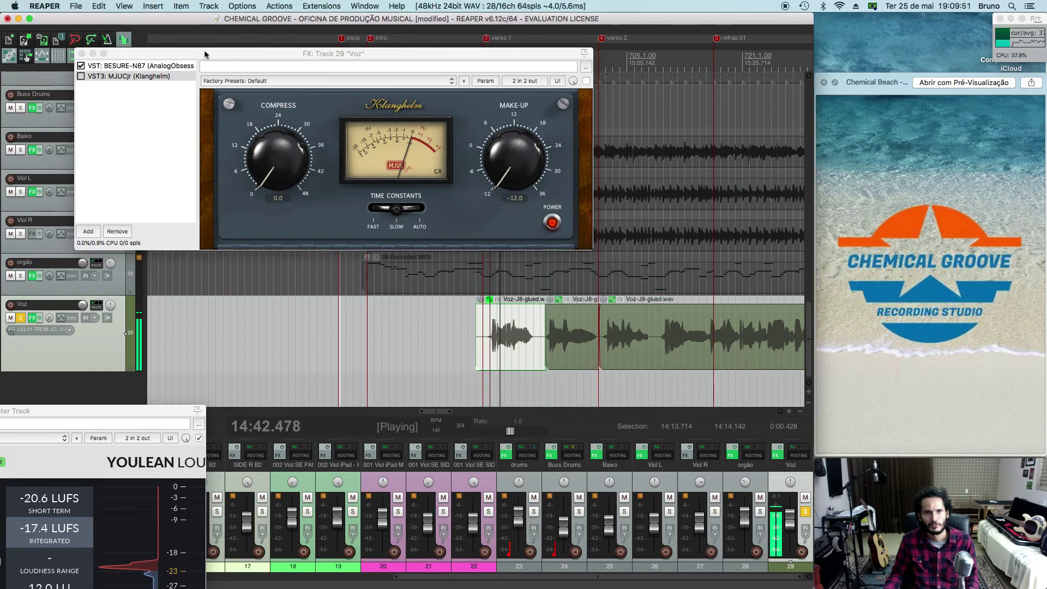
# Enable MJUCjr on the Voz track and, while playing the first phrase, set its compression to 16.4 and make-up gain to about 1.5
pyautogui.click(82, 66)
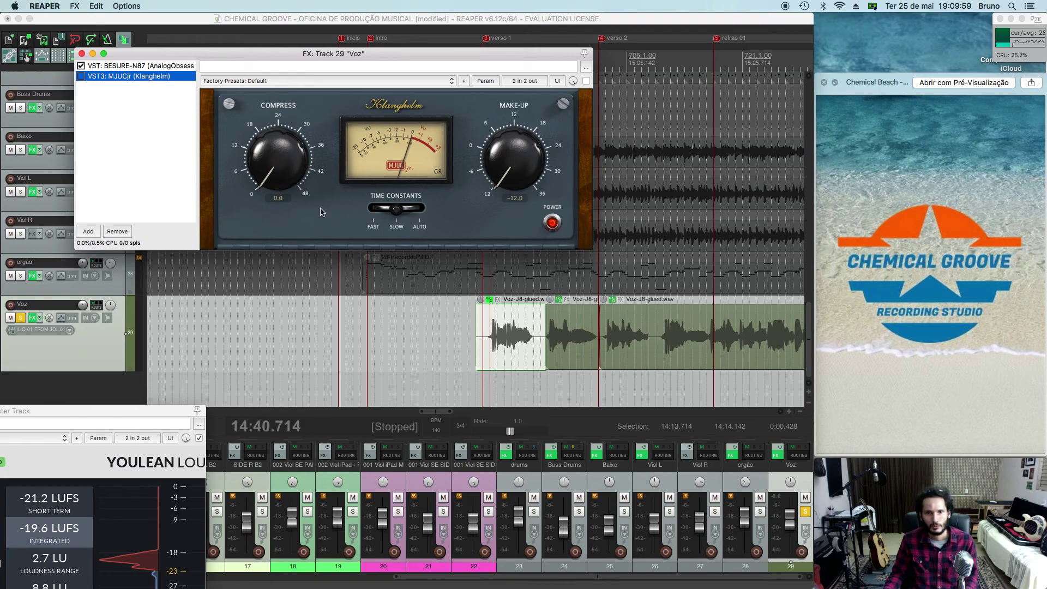
pyautogui.press('space')
pyautogui.moveTo(276, 167); pyautogui.dragTo(315, 7)
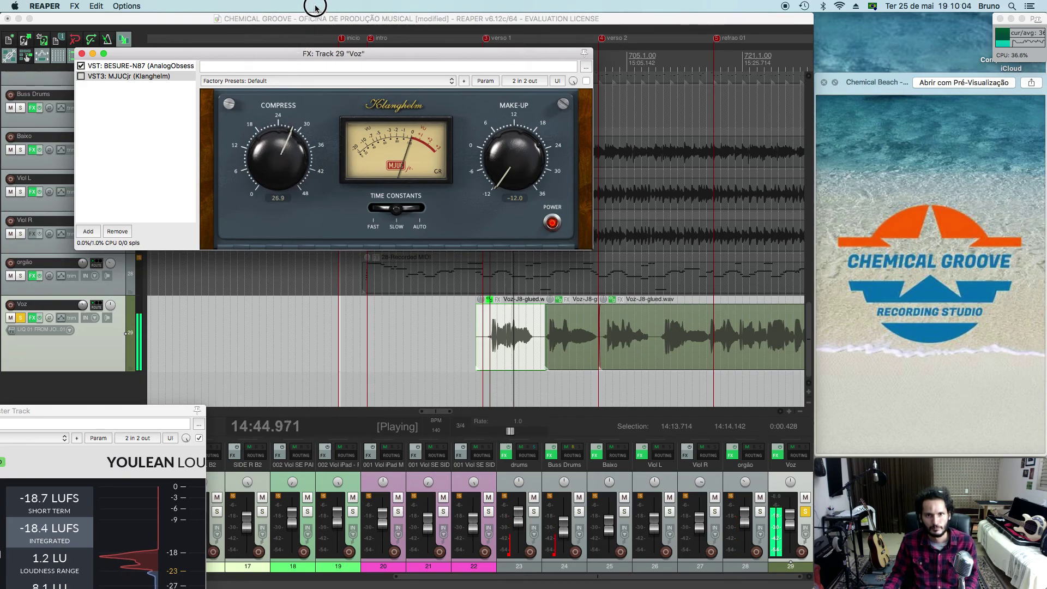
pyautogui.click(585, 81)
pyautogui.press('space')
pyautogui.moveTo(289, 175); pyautogui.dragTo(297, 80)
pyautogui.moveTo(534, 167)
pyautogui.mouseDown()
pyautogui.moveTo(528, 135)
pyautogui.moveTo(521, 150)
pyautogui.mouseUp()
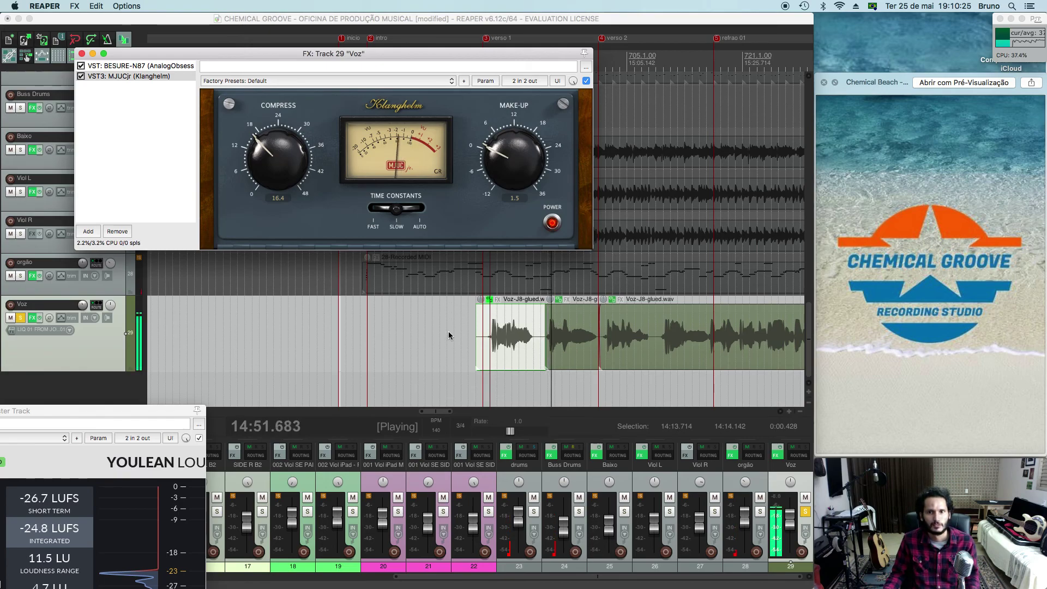
pyautogui.moveTo(516, 171); pyautogui.dragTo(515, 166)
pyautogui.press('space')
# Add ReaEQ (Cockos) after MJUCjr in the Voz effects chain
pyautogui.click(89, 231)
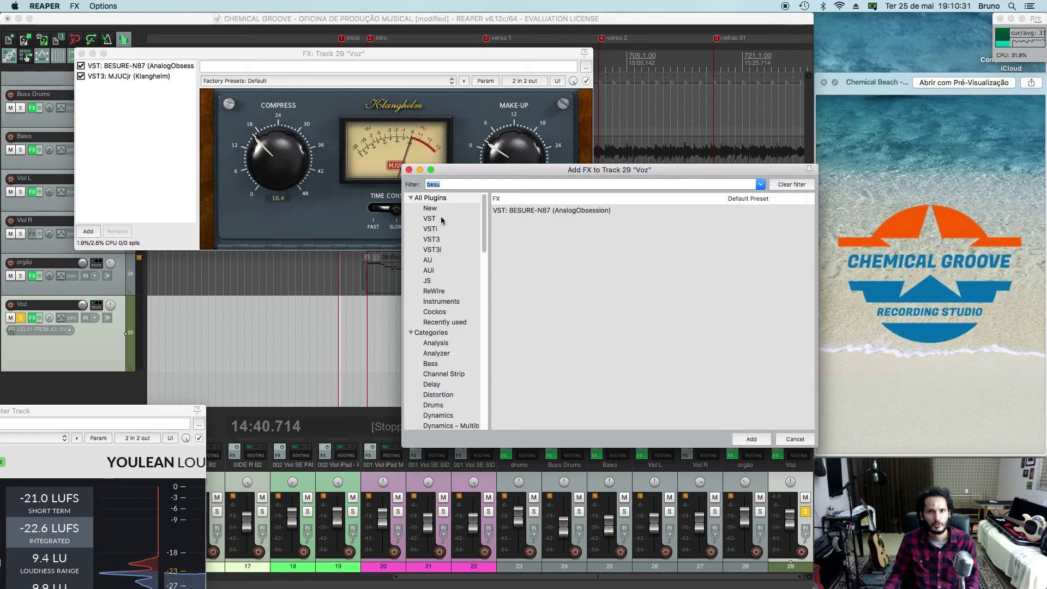
pyautogui.write('rea')
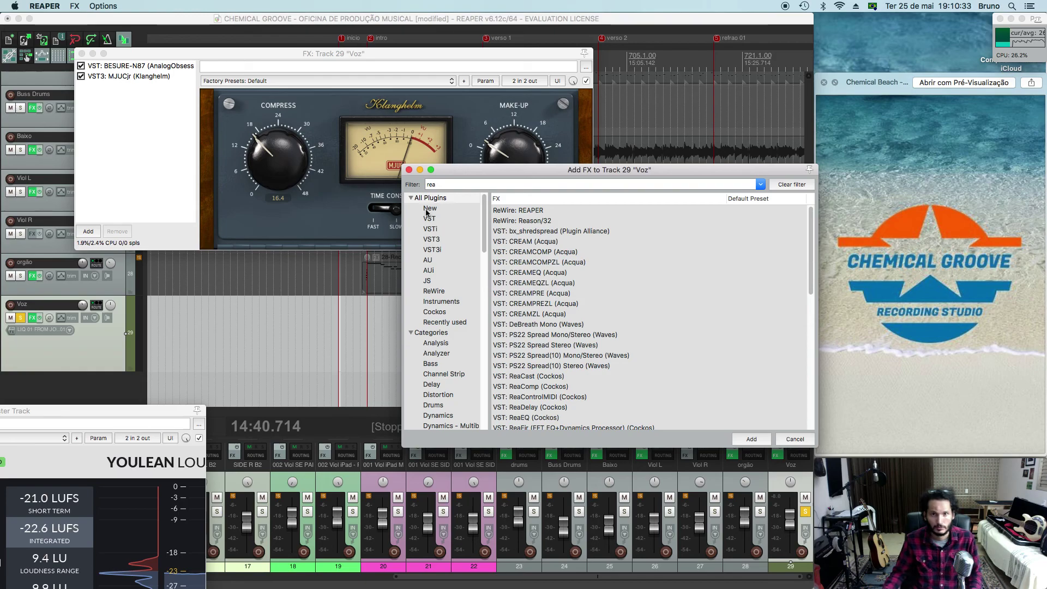
pyautogui.write('eq')
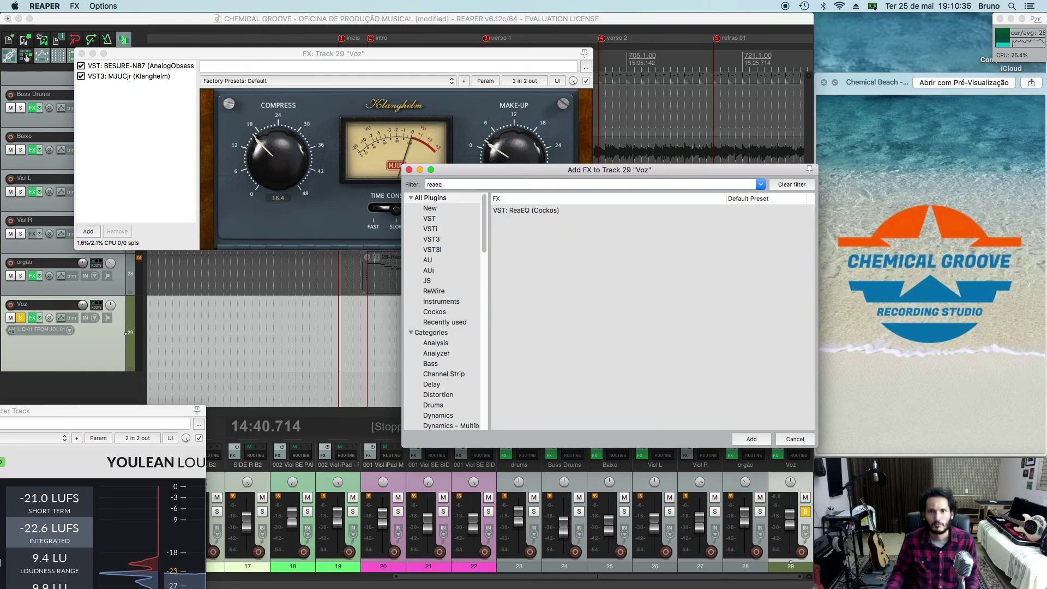
pyautogui.doubleClick(531, 210)
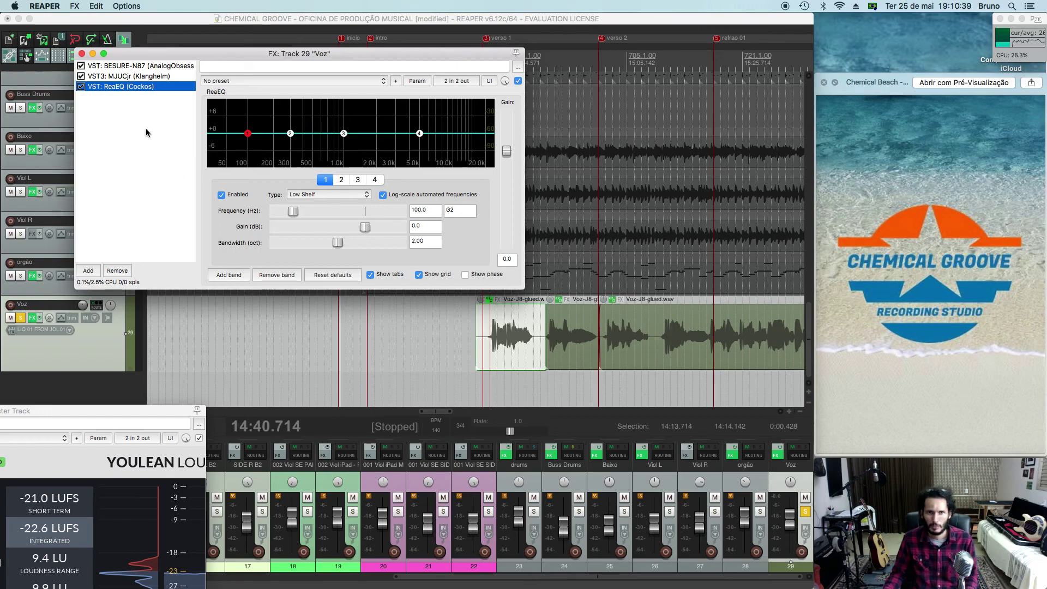
# Cut ReaEQ band 2 by 2.5 dB at 639.2 Hz while playing the first vocal phrase
pyautogui.press('space')
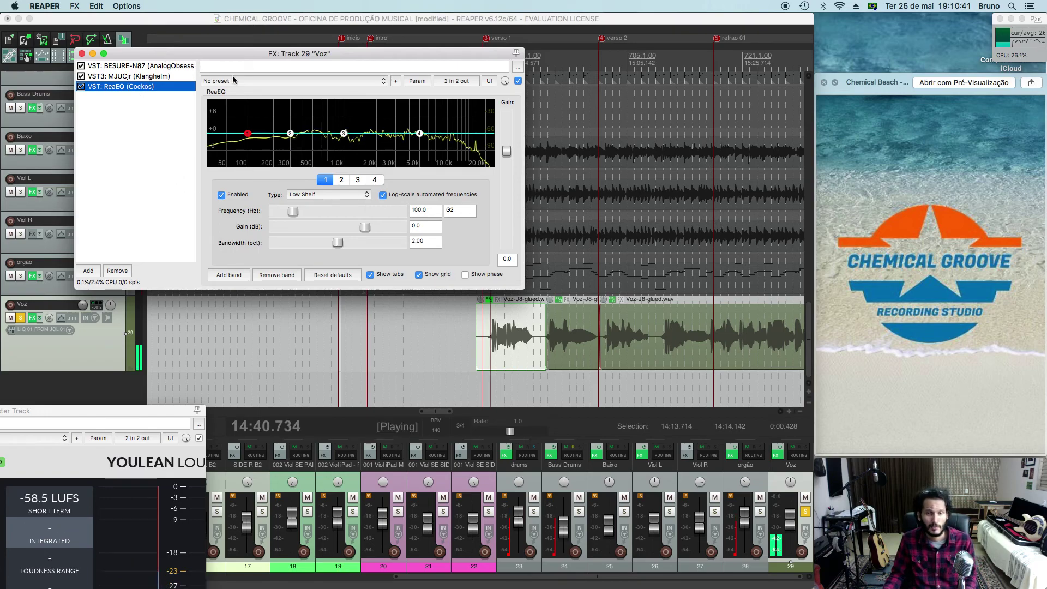
pyautogui.moveTo(290, 135); pyautogui.dragTo(324, 143)
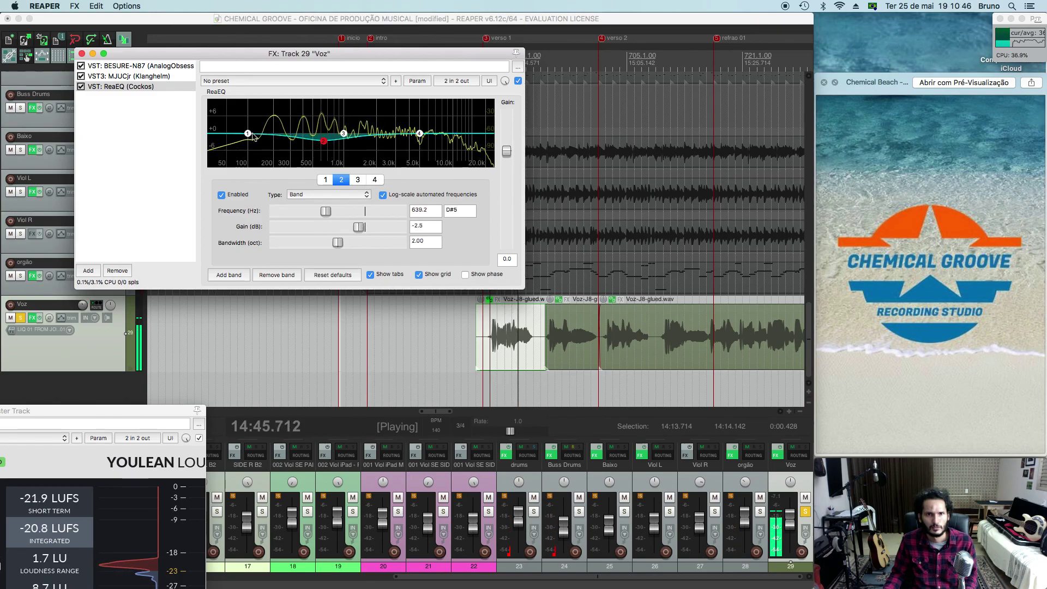
pyautogui.press('space')
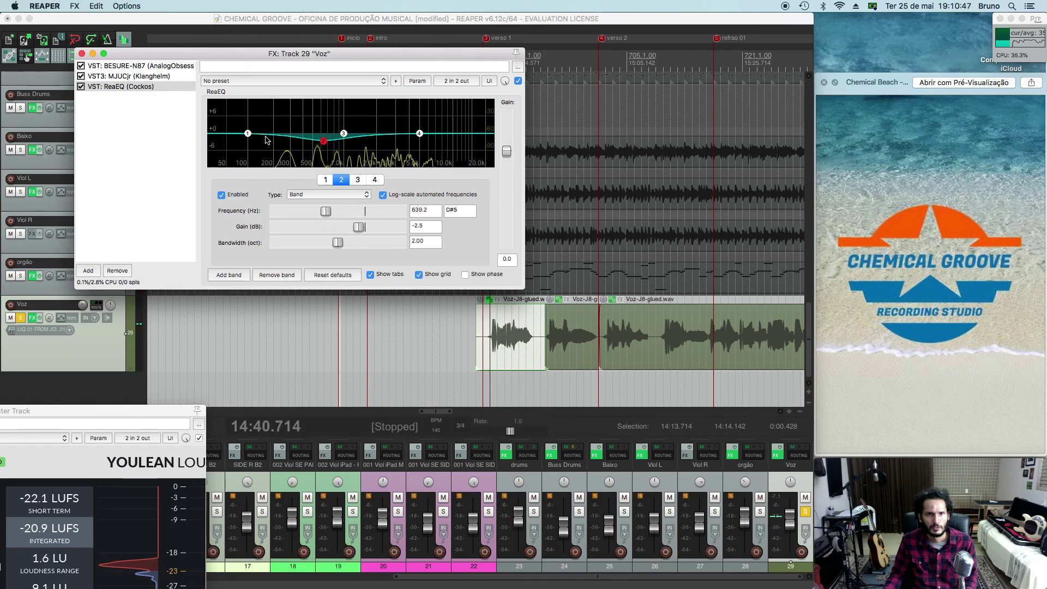
# Add a fifth ReaEQ band boosting 4.0 dB at 248.1 Hz and set the band 1 low shelf to -120 dB at 144.2 Hz
pyautogui.doubleClick(266, 136)
pyautogui.press('space')
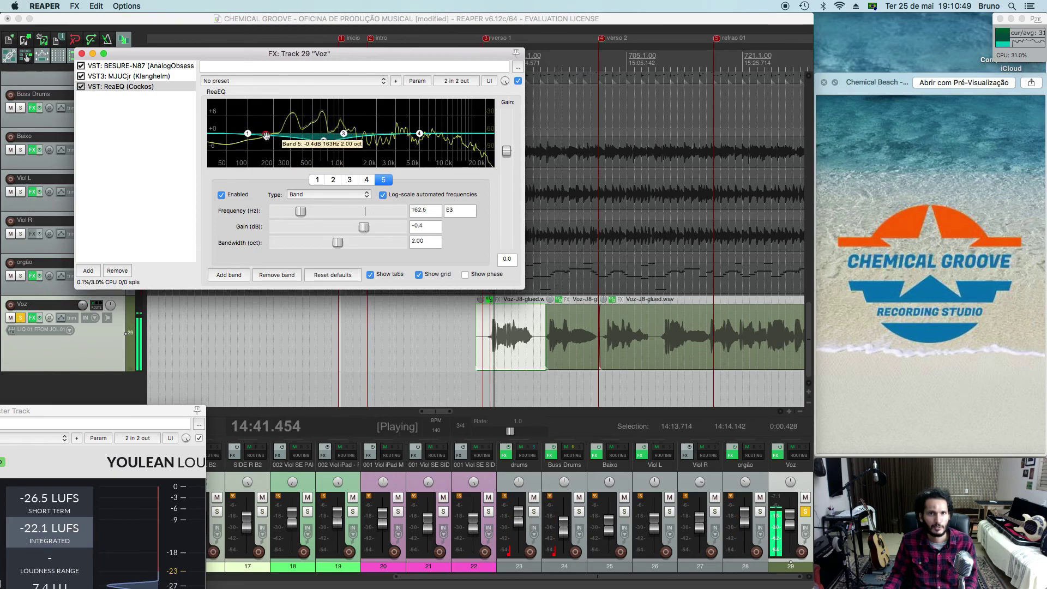
pyautogui.moveTo(265, 136); pyautogui.dragTo(254, 172)
pyautogui.click(247, 135)
pyautogui.press('space')
pyautogui.press('space')
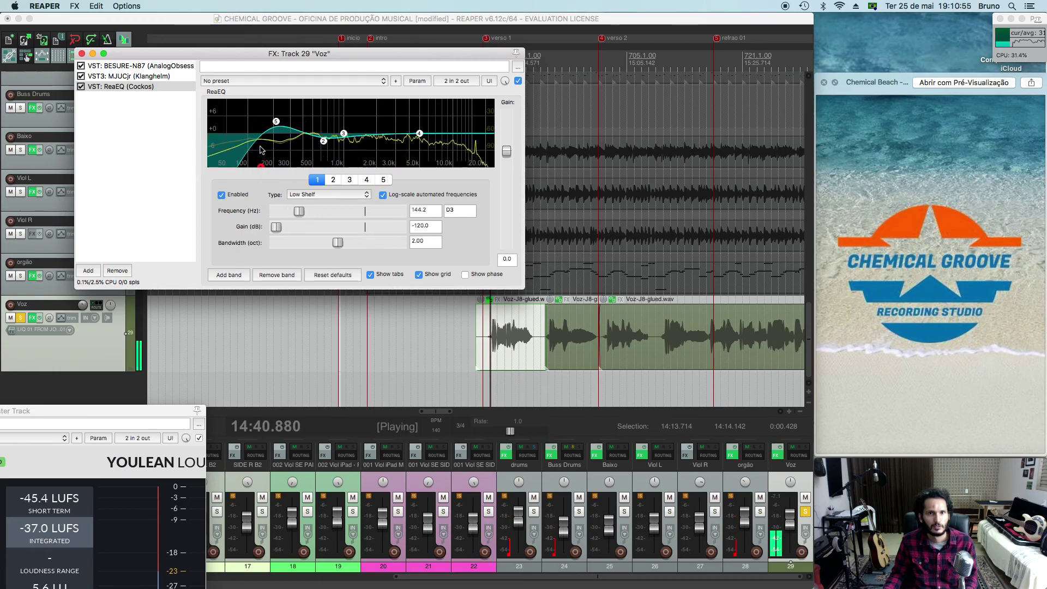
pyautogui.moveTo(276, 121); pyautogui.dragTo(271, 120)
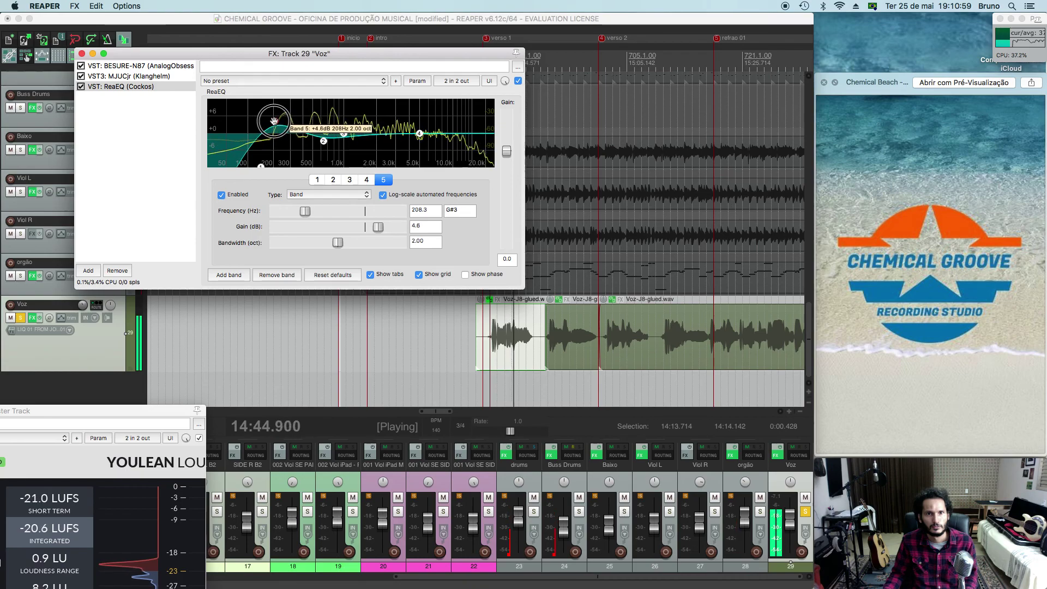
pyautogui.moveTo(280, 121); pyautogui.dragTo(282, 122)
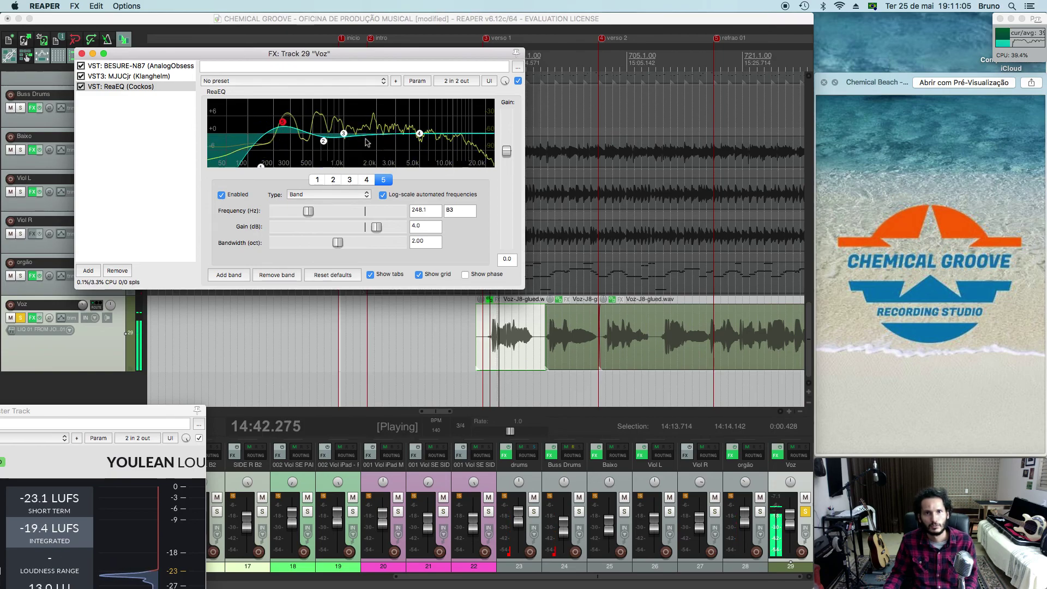
# Add a sixth ReaEQ band boosting 2.1 dB at 5314.5 Hz while playing the vocal after the verse 2 marker
pyautogui.doubleClick(381, 135)
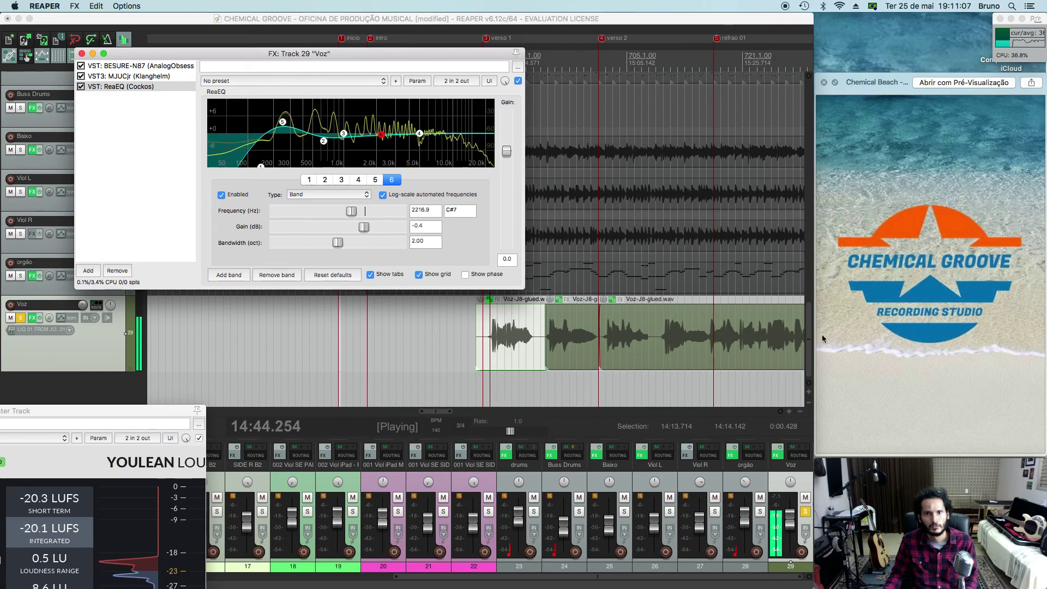
pyautogui.click(676, 329)
pyautogui.press('space')
pyautogui.moveTo(381, 134); pyautogui.dragTo(422, 127)
pyautogui.press('space')
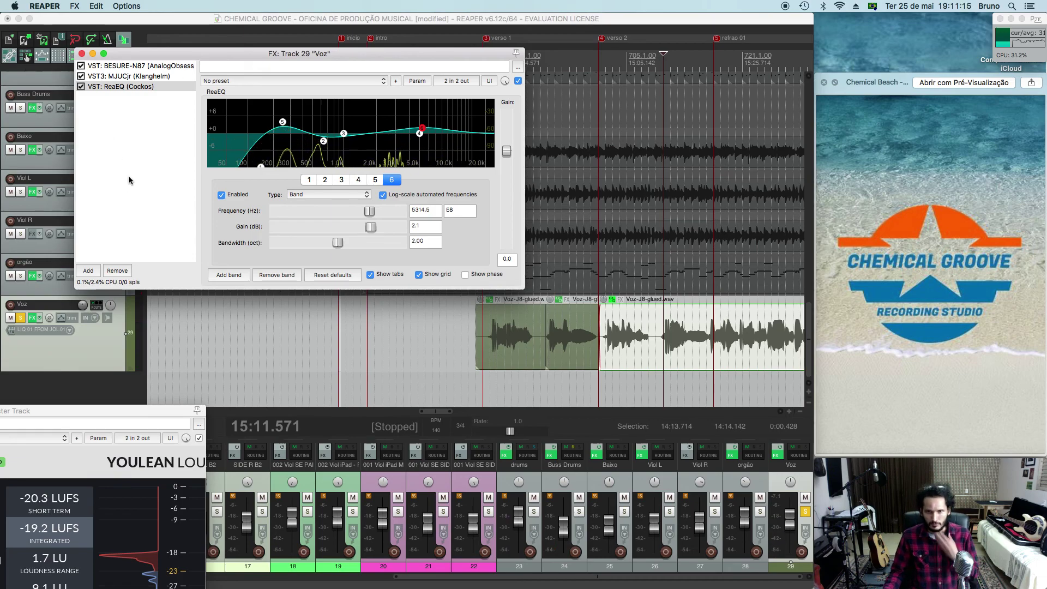
# Put away the effects window, unsolo the Voz track and play the full mix from just before verse 1
pyautogui.click(96, 52)
pyautogui.scroll(-1, 488, 321)
pyautogui.scroll(-4, 488, 320)
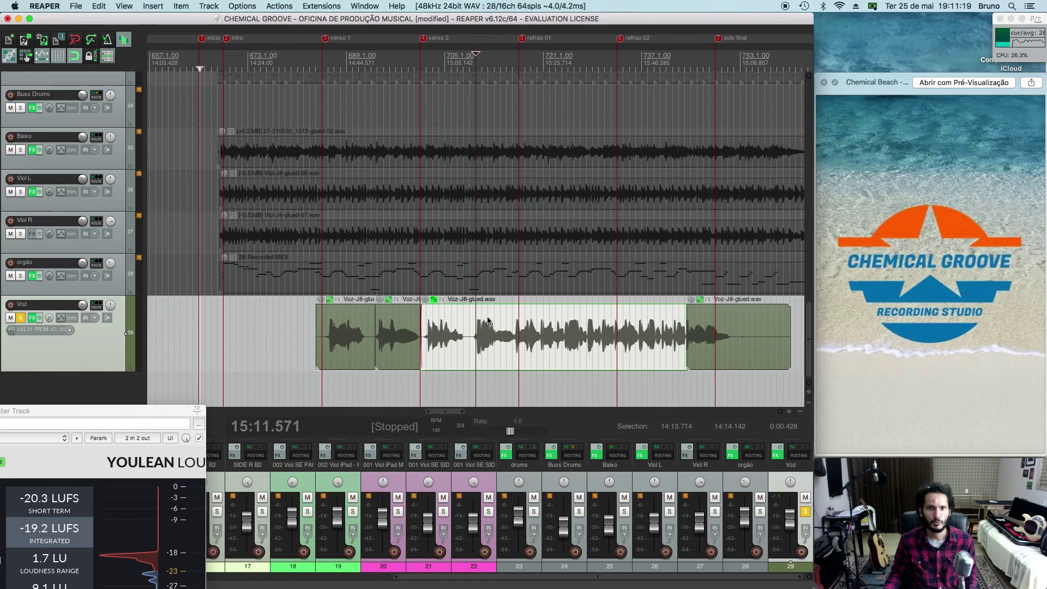
pyautogui.click(19, 319)
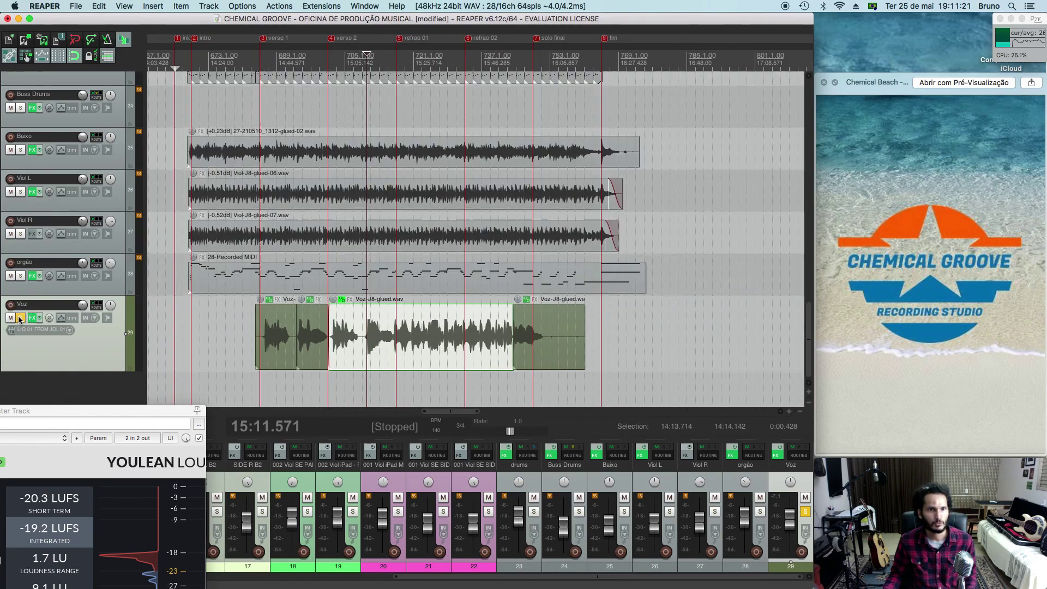
pyautogui.click(239, 327)
pyautogui.press('space')
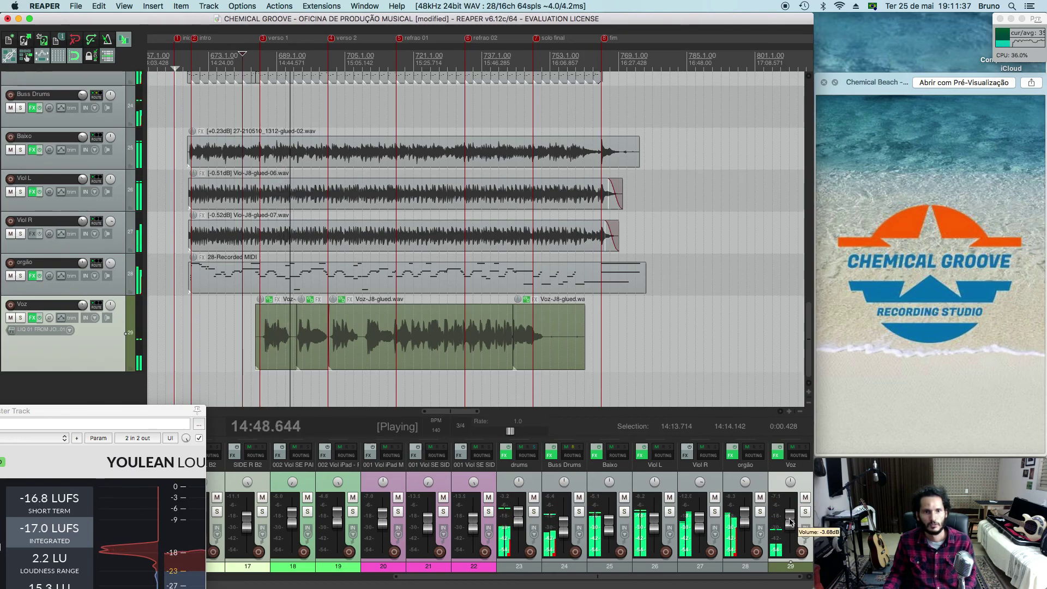
pyautogui.moveTo(700, 587)
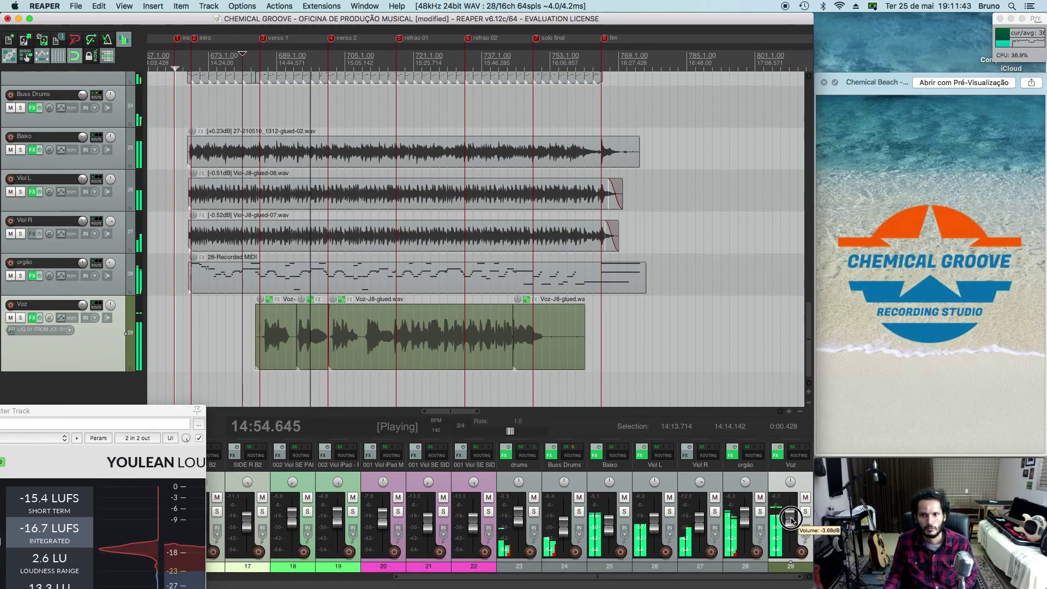
pyautogui.press('space')
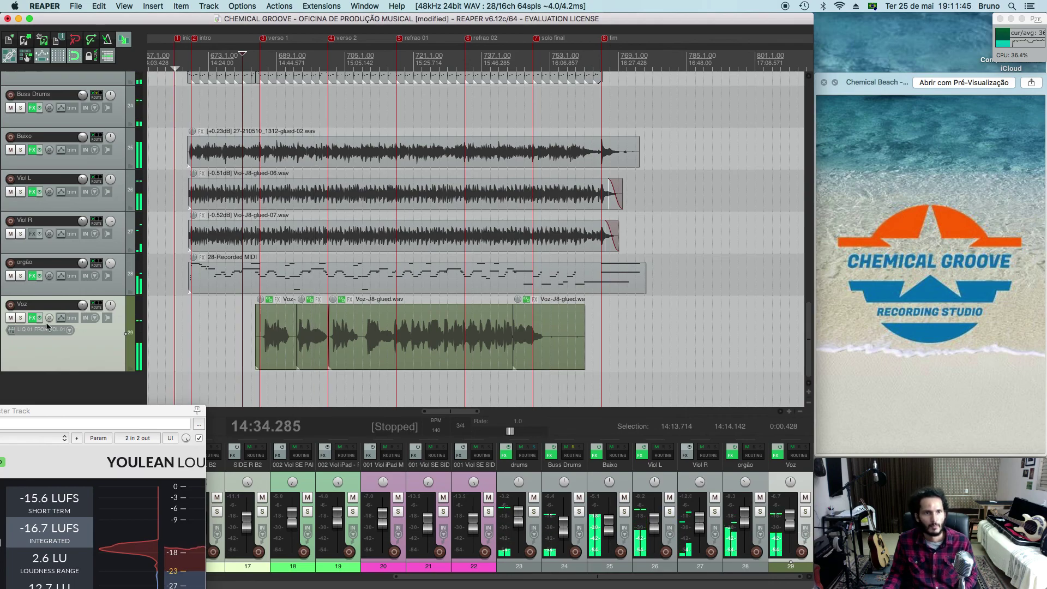
# Add the VST3 version of Baby Comeback (BABY Audio) after ReaEQ on the Voz track and move the effects window clear of the vocal clips
pyautogui.click(31, 317)
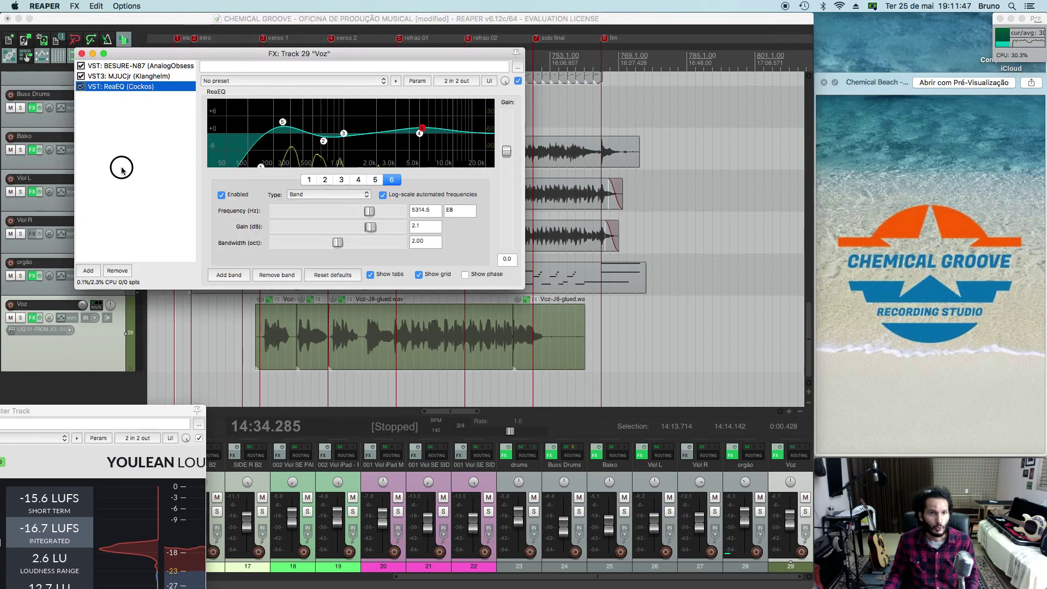
pyautogui.click(89, 271)
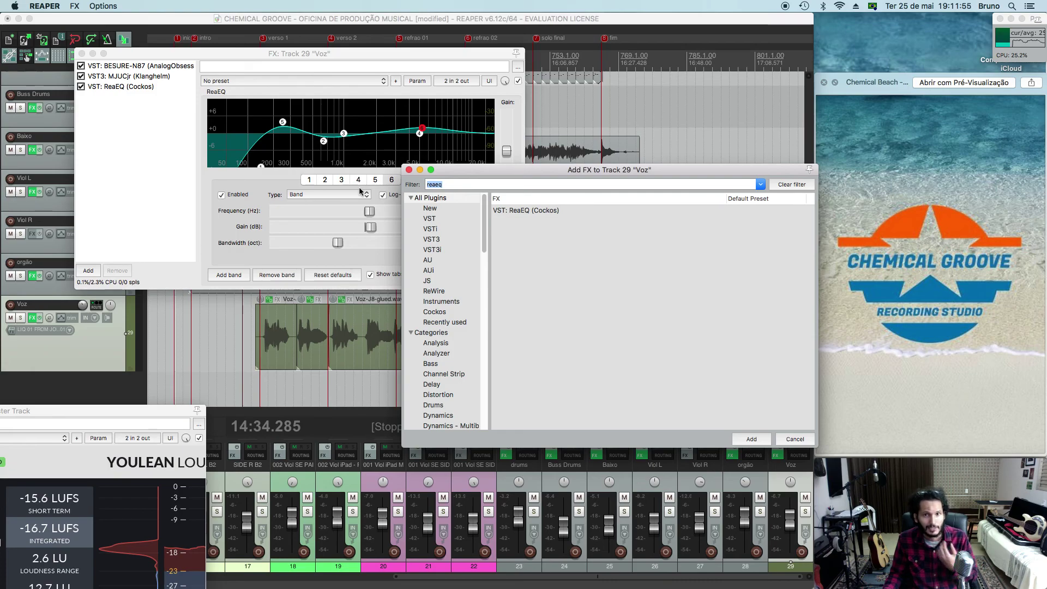
pyautogui.write('ba')
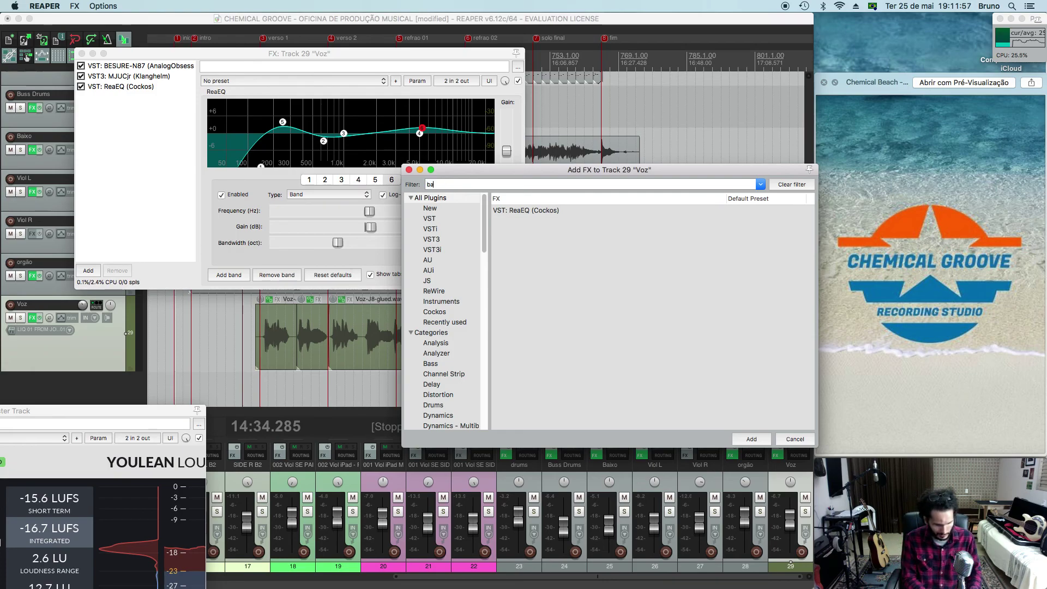
pyautogui.write('by')
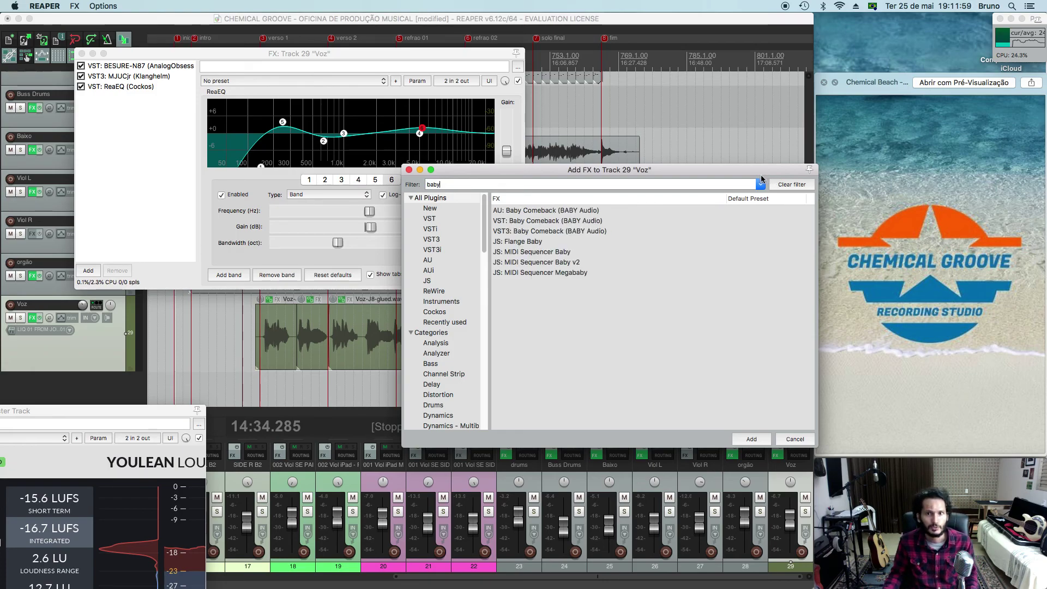
pyautogui.click(553, 232)
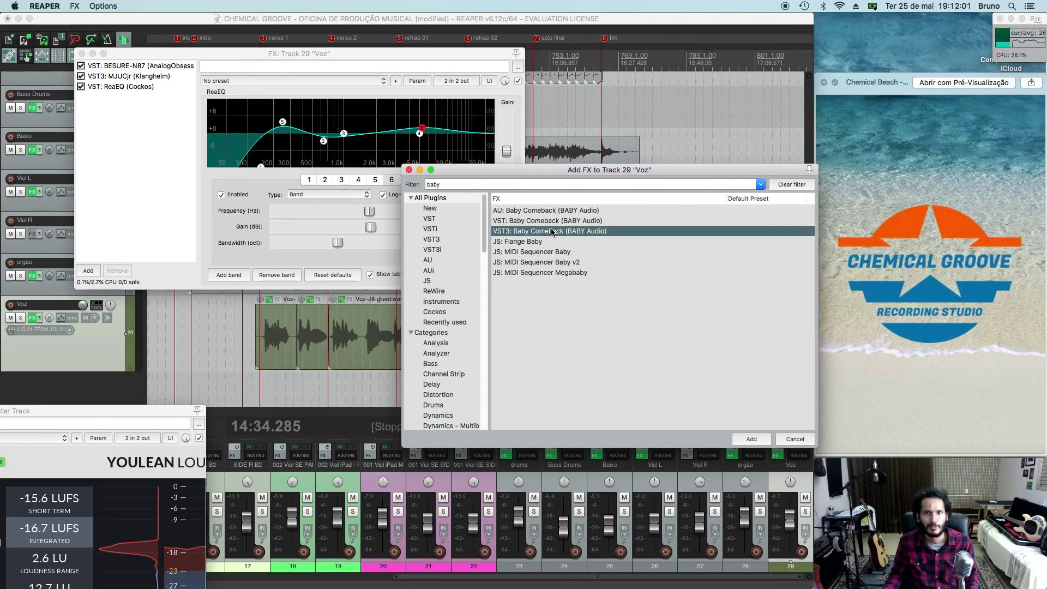
pyautogui.press('Return')
pyautogui.moveTo(416, 51); pyautogui.dragTo(601, 82)
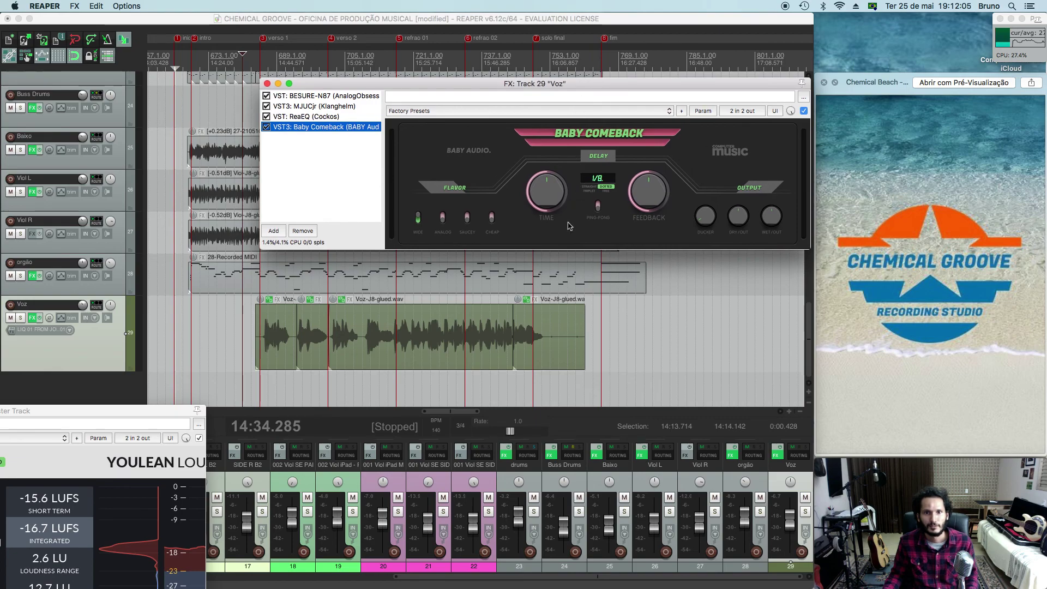
# Play the mix from the first vocal phrase, lower the Baby Comeback feedback and set its delay to free timing at 68.16 ms
pyautogui.click(266, 328)
pyautogui.press('space')
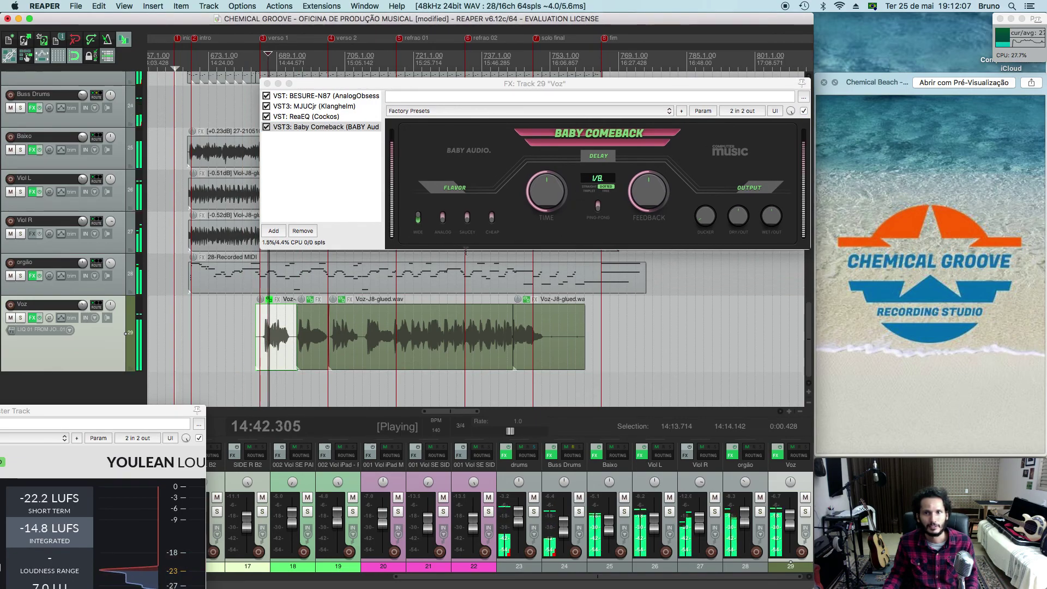
pyautogui.click(649, 192)
pyautogui.moveTo(649, 192); pyautogui.dragTo(648, 219)
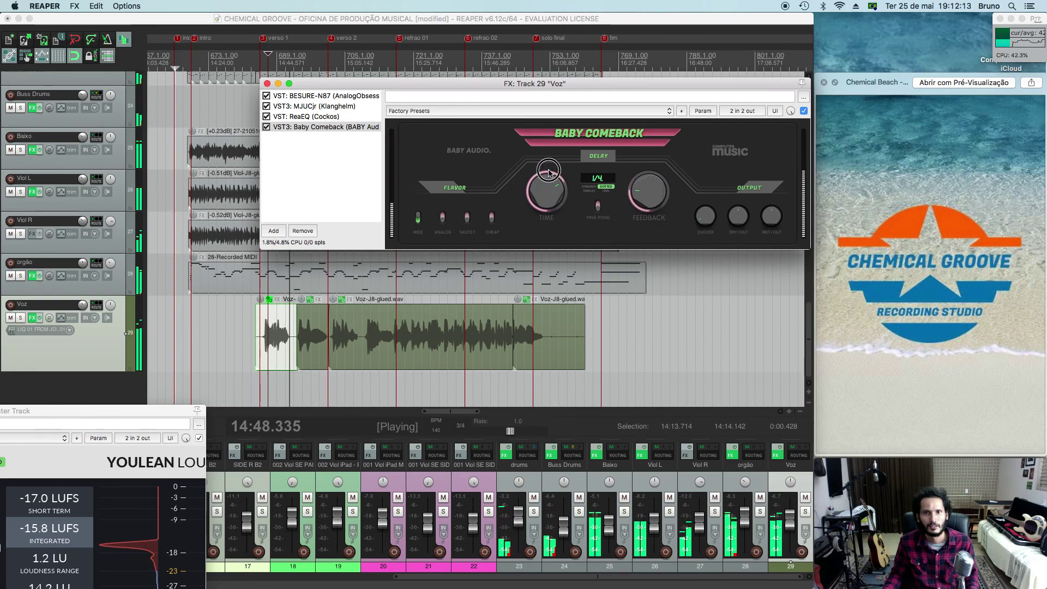
pyautogui.click(605, 191)
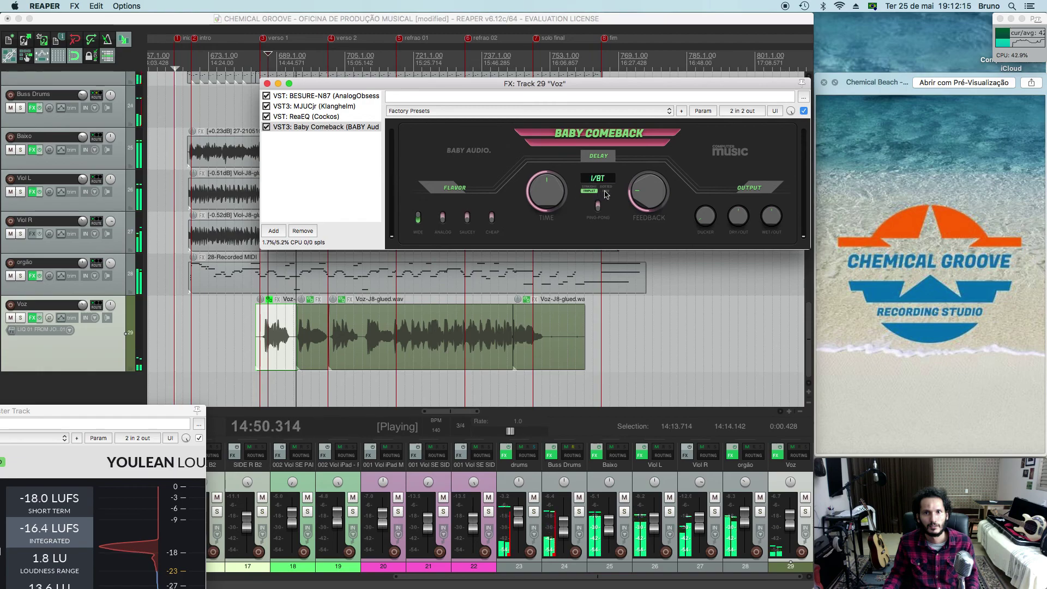
pyautogui.moveTo(547, 194); pyautogui.dragTo(552, 218)
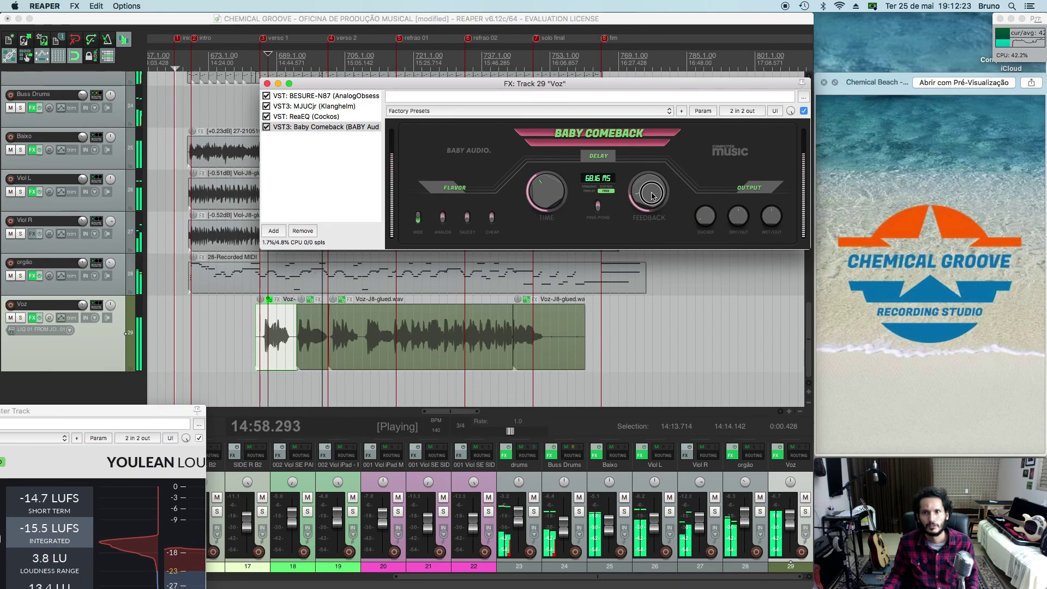
# Adjust the Baby Comeback output levels, switch the delay flavor to Analog and raise the wet output during playback
pyautogui.moveTo(763, 220)
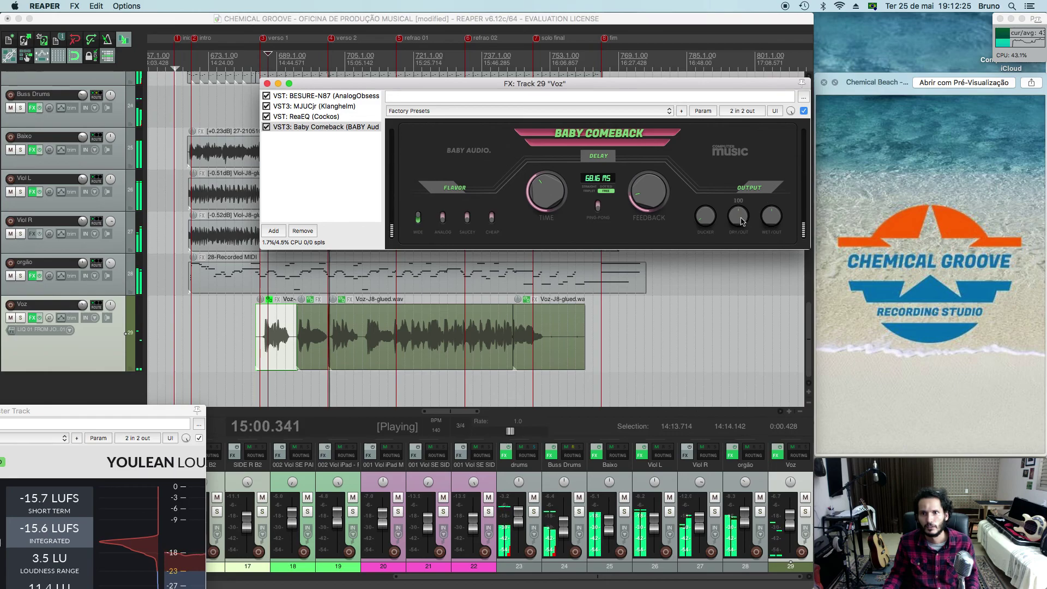
pyautogui.moveTo(769, 214); pyautogui.dragTo(740, 216)
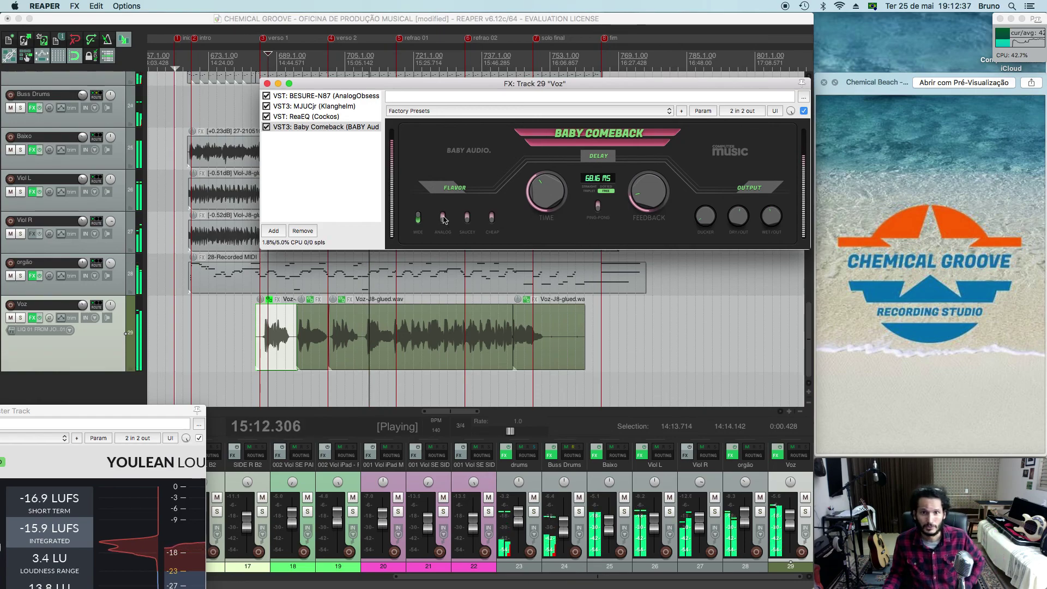
pyautogui.click(443, 218)
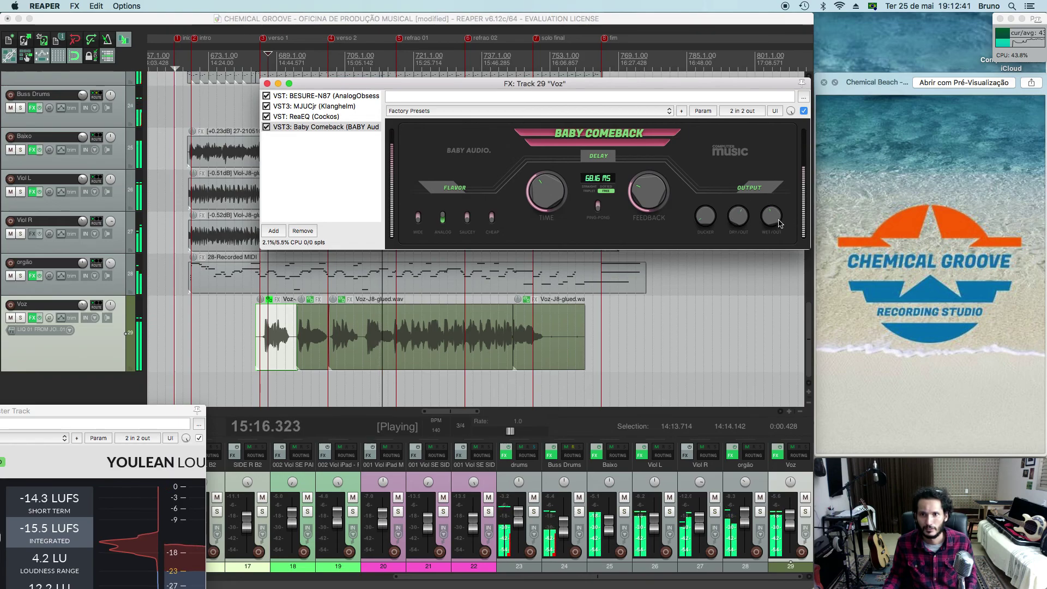
pyautogui.moveTo(771, 213); pyautogui.dragTo(771, 205)
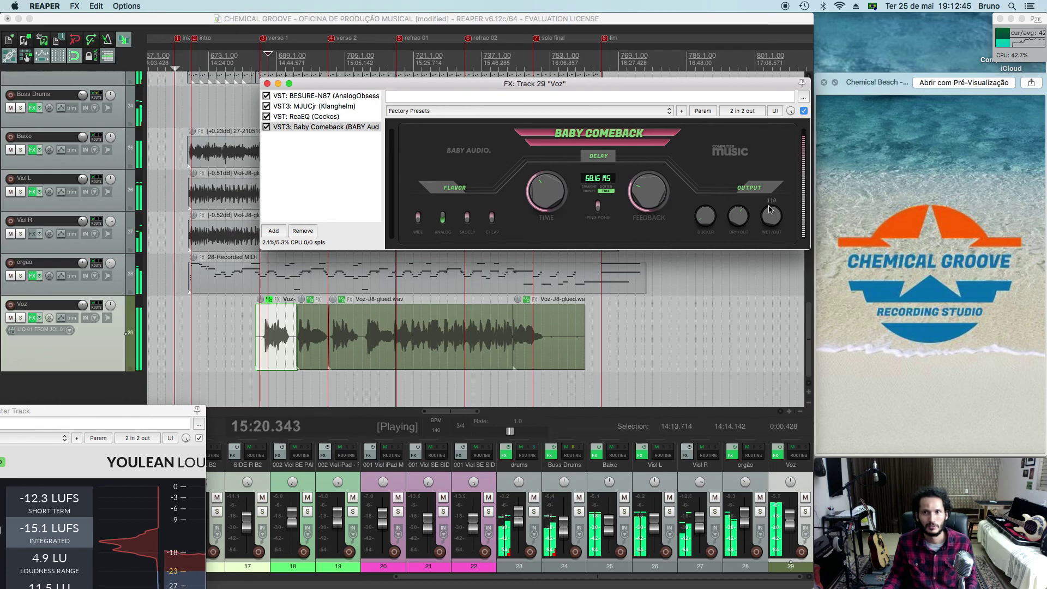
# Lower the Baby Comeback wet output, stop playback and reduce the height of the Voz track
pyautogui.moveTo(772, 213); pyautogui.dragTo(772, 232)
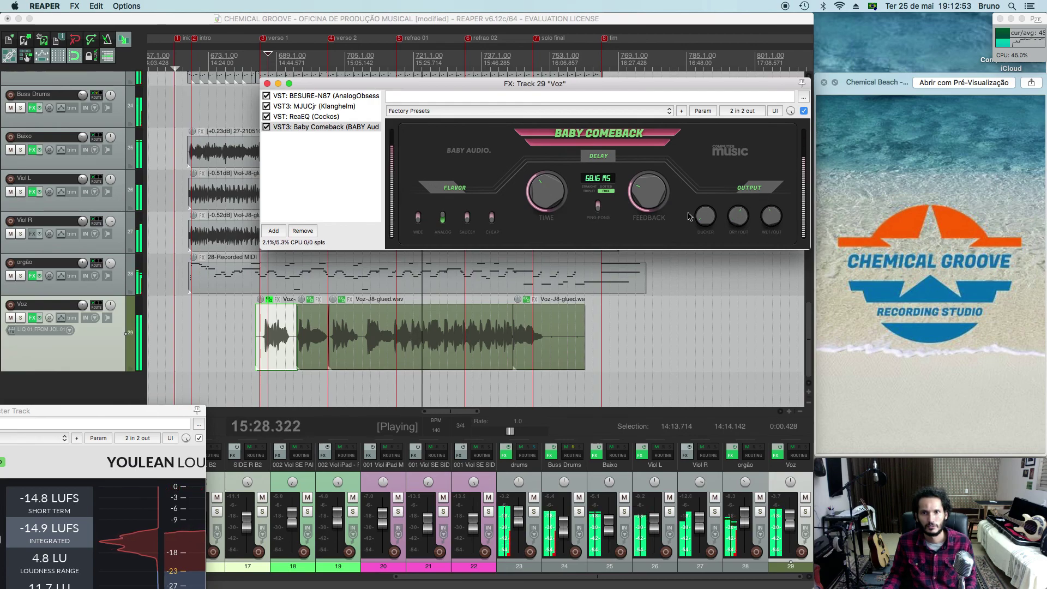
pyautogui.press('space')
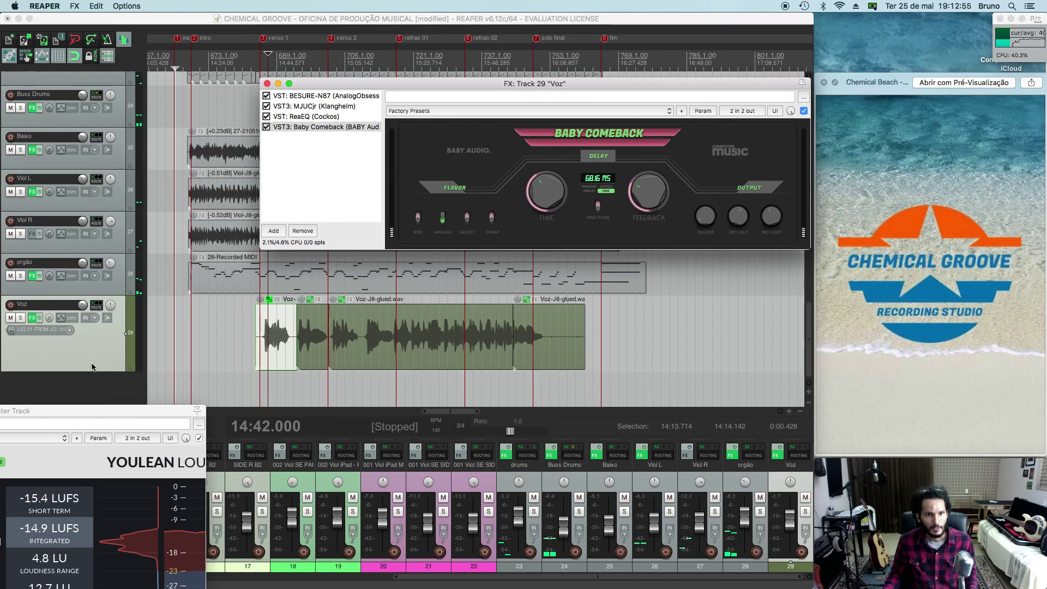
pyautogui.click(99, 372)
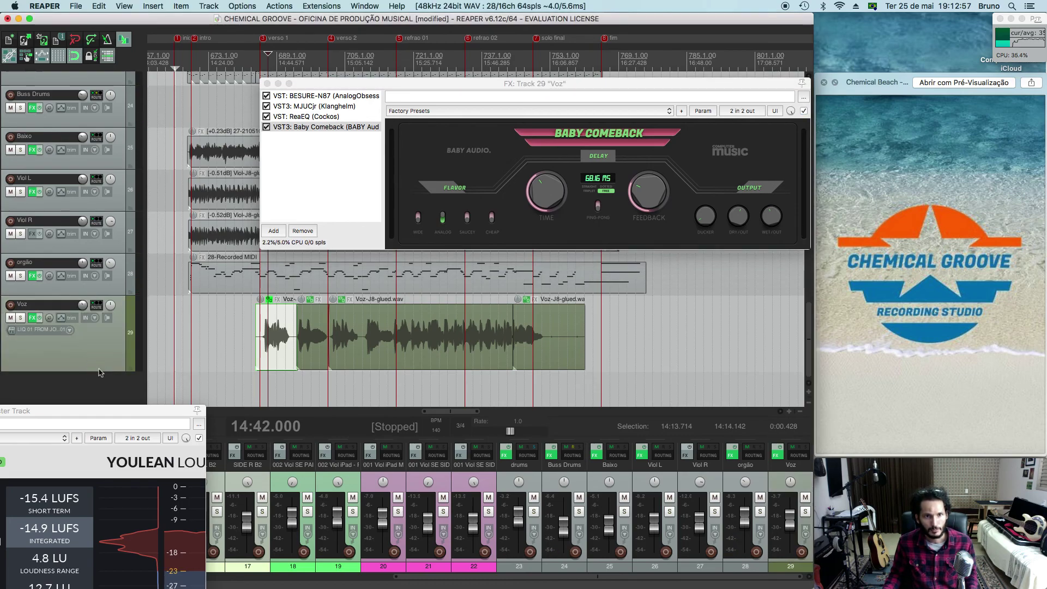
pyautogui.moveTo(100, 367); pyautogui.dragTo(98, 348)
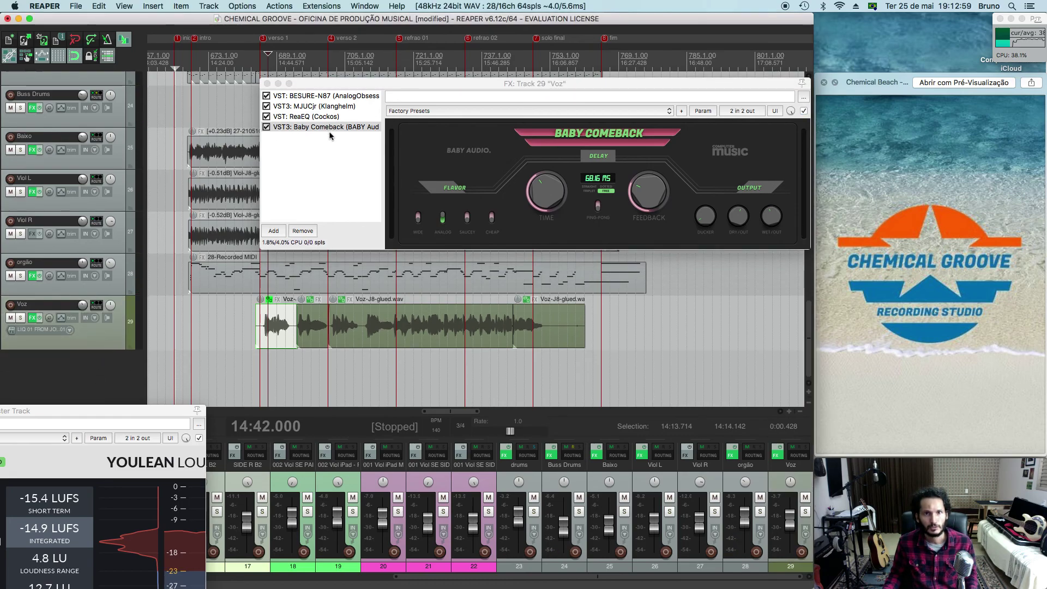
pyautogui.click(273, 231)
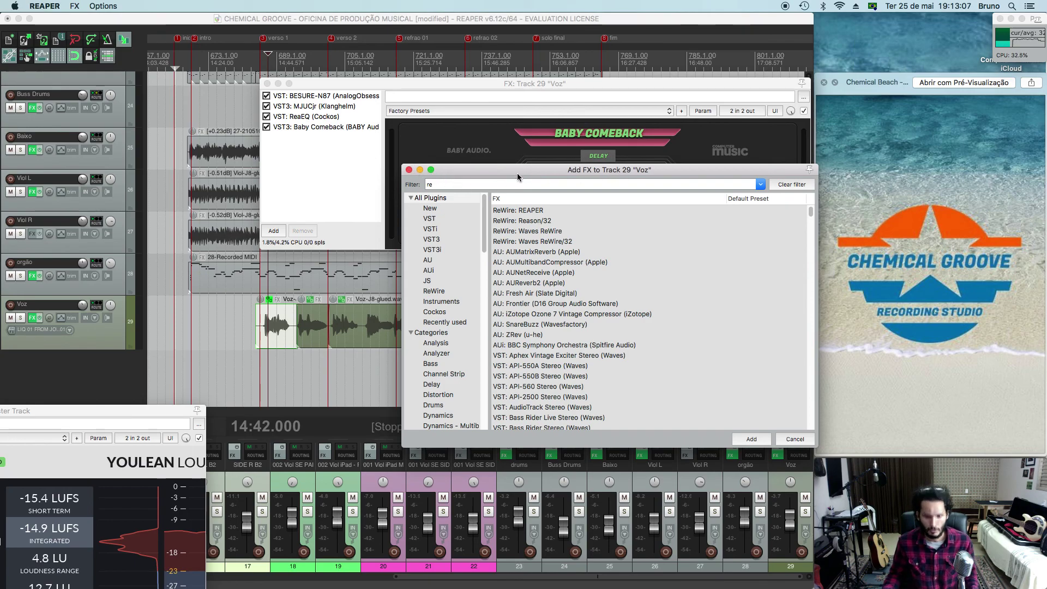
pyautogui.press('BackSpace')
pyautogui.press('BackSpace')
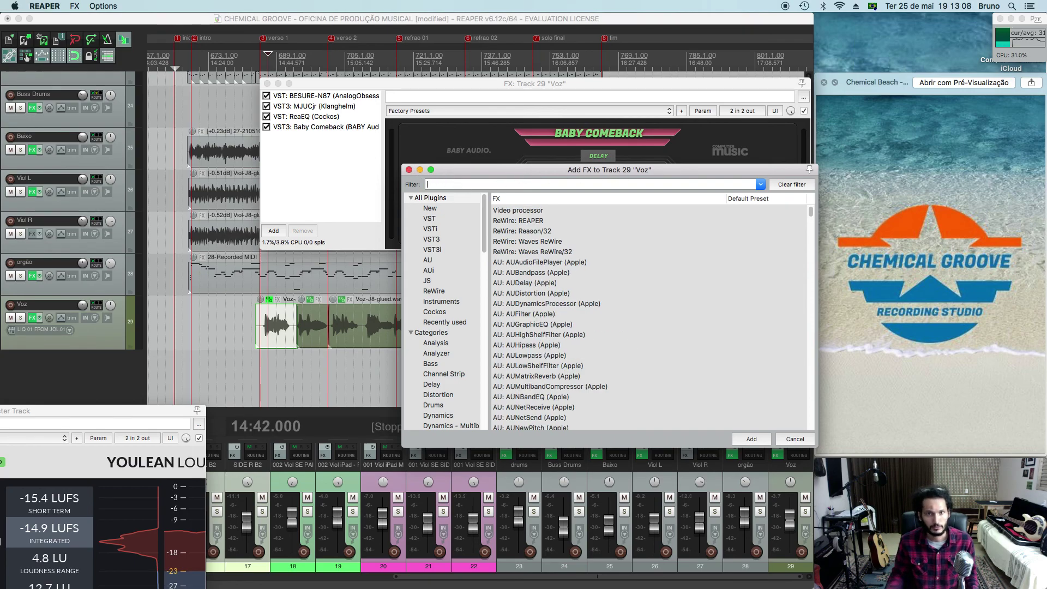
pyautogui.click(409, 170)
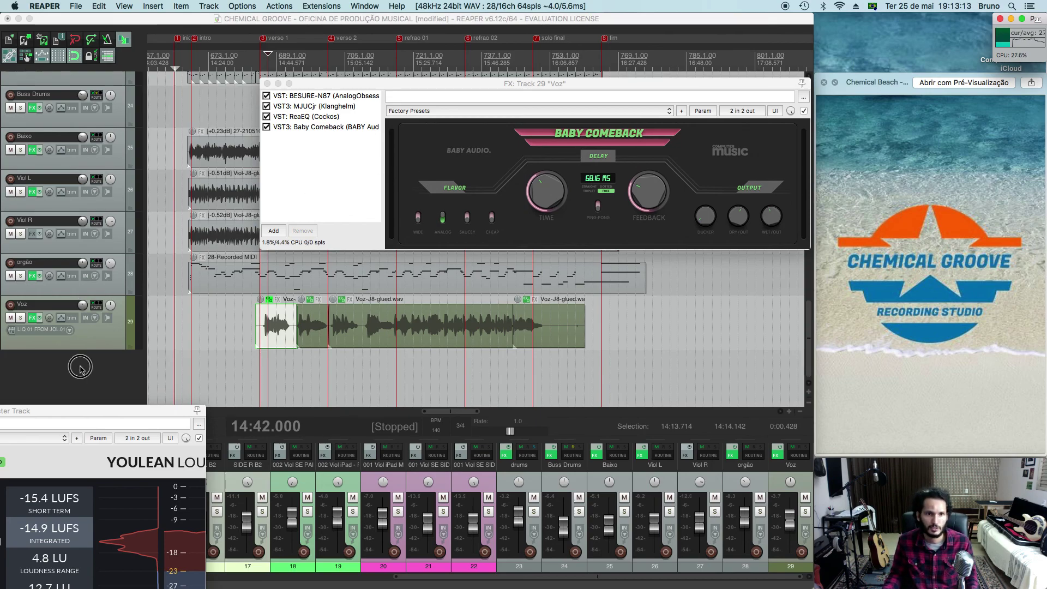
# Create a new track below Voz, name it "verb" and make it slightly taller
pyautogui.doubleClick(80, 369)
pyautogui.doubleClick(57, 362)
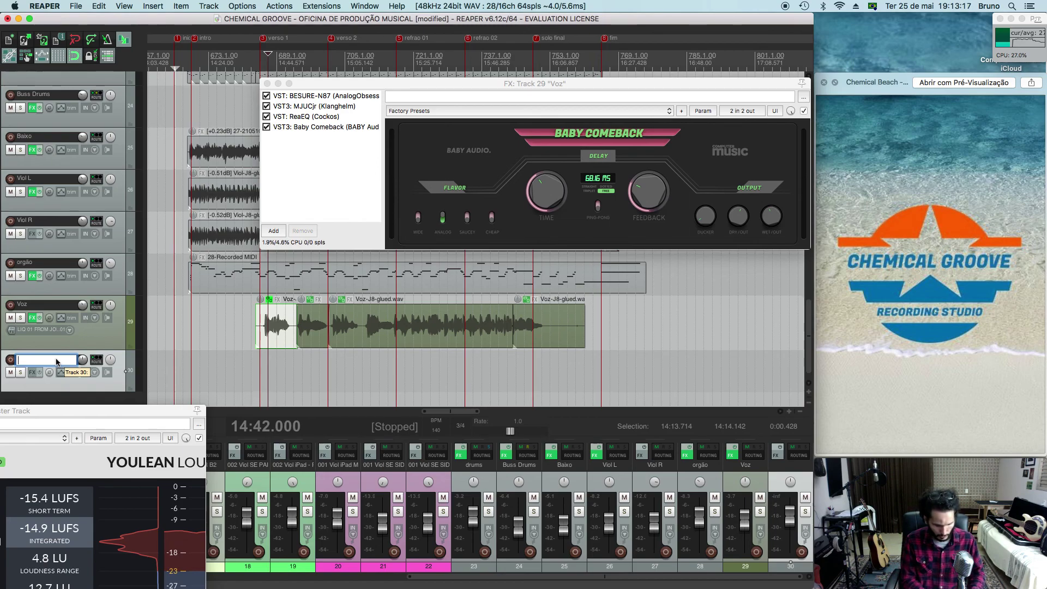
pyautogui.write('verb')
pyautogui.press('Return')
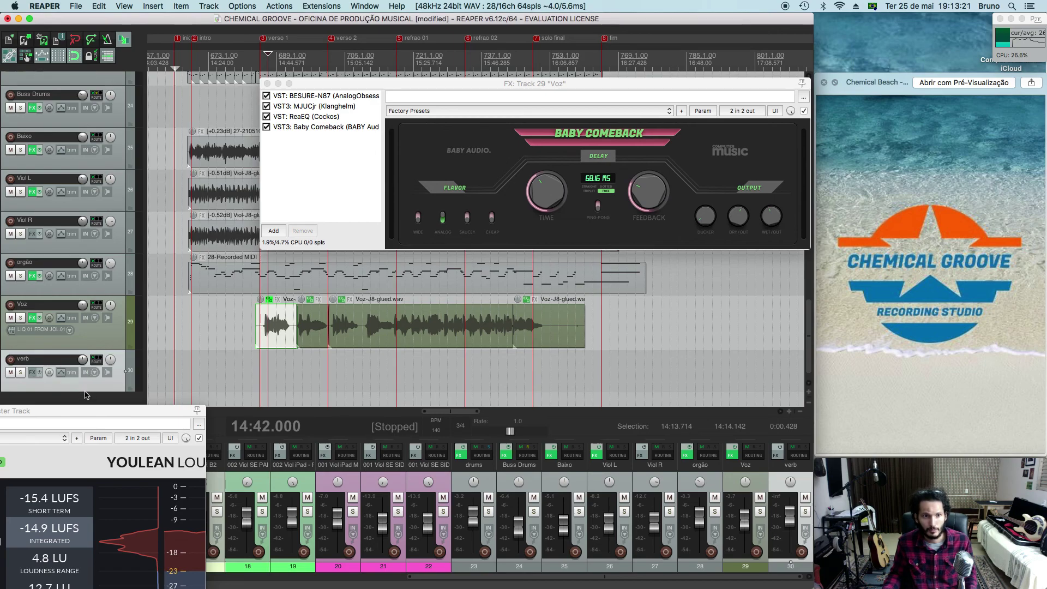
pyautogui.click(85, 394)
pyautogui.moveTo(87, 391); pyautogui.dragTo(89, 404)
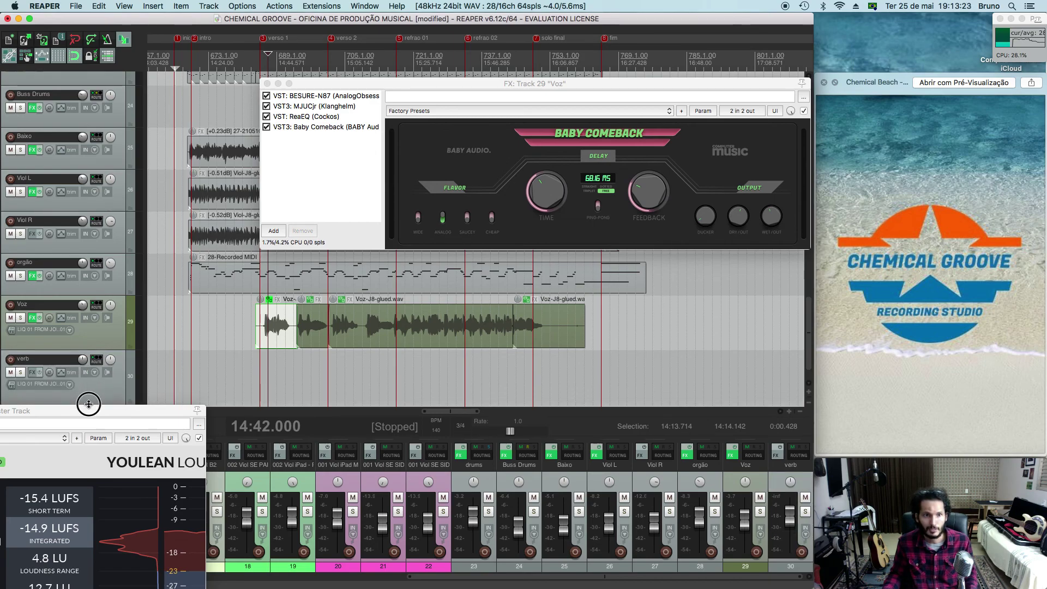
# Add ReaVerb (Cockos) to the verb track and create a send to it from the Voz track
pyautogui.click(34, 373)
pyautogui.write('reaver')
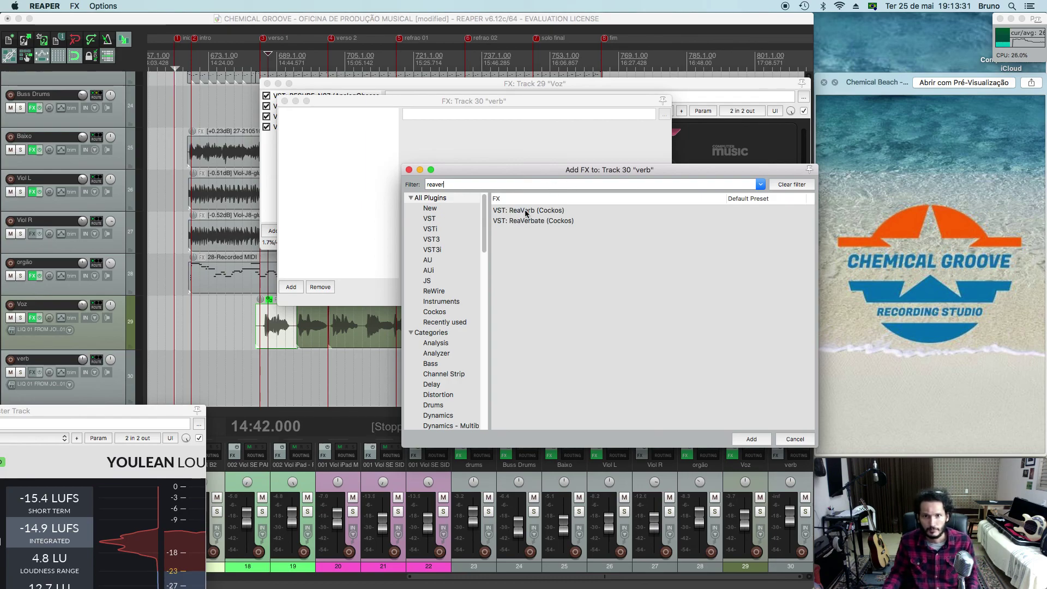
pyautogui.doubleClick(522, 210)
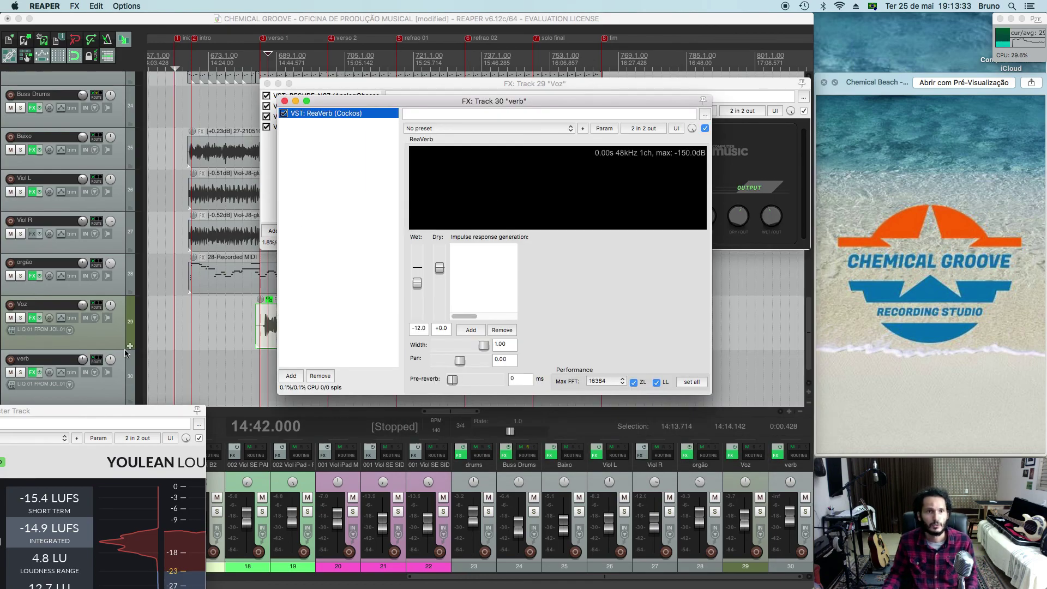
pyautogui.moveTo(96, 308); pyautogui.dragTo(97, 365)
pyautogui.moveTo(153, 304); pyautogui.dragTo(226, 289)
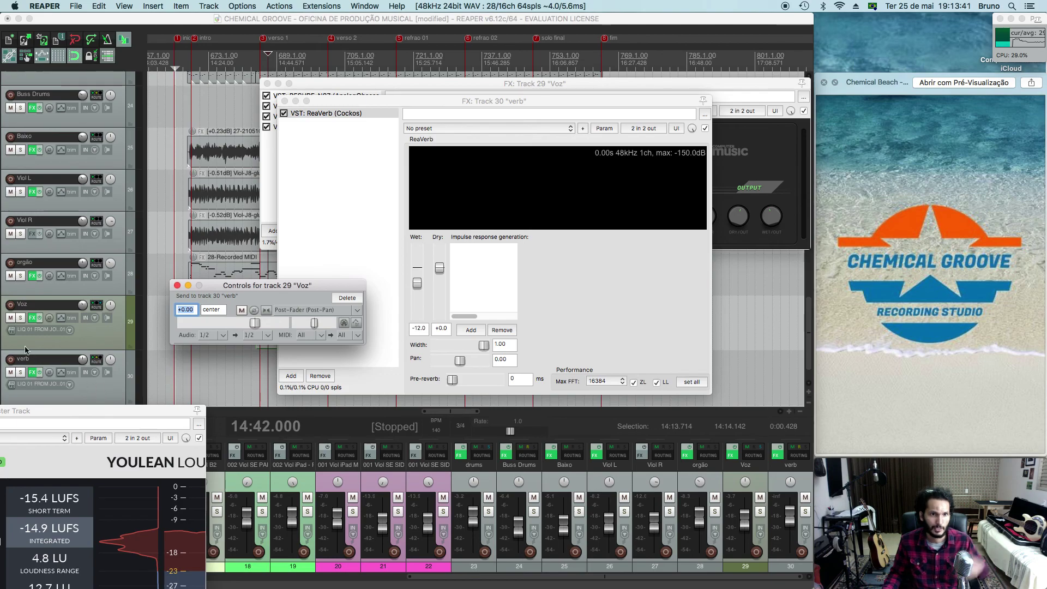
# Solo the Voz track, play the vocal and pull the verb track's fader all the way down
pyautogui.click(21, 317)
pyautogui.press('space')
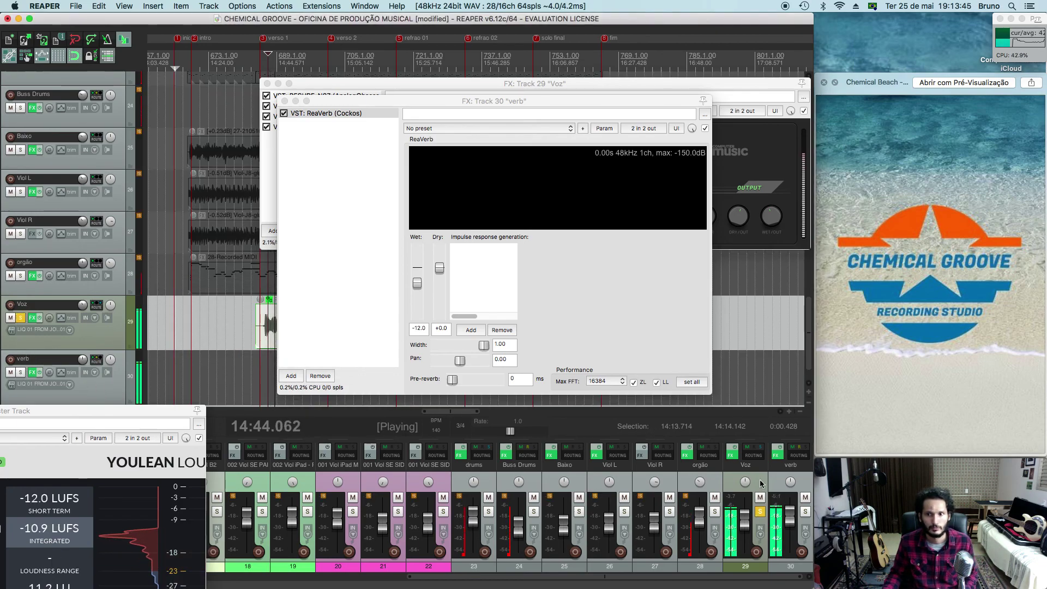
pyautogui.moveTo(790, 521); pyautogui.dragTo(791, 550)
pyautogui.press('space')
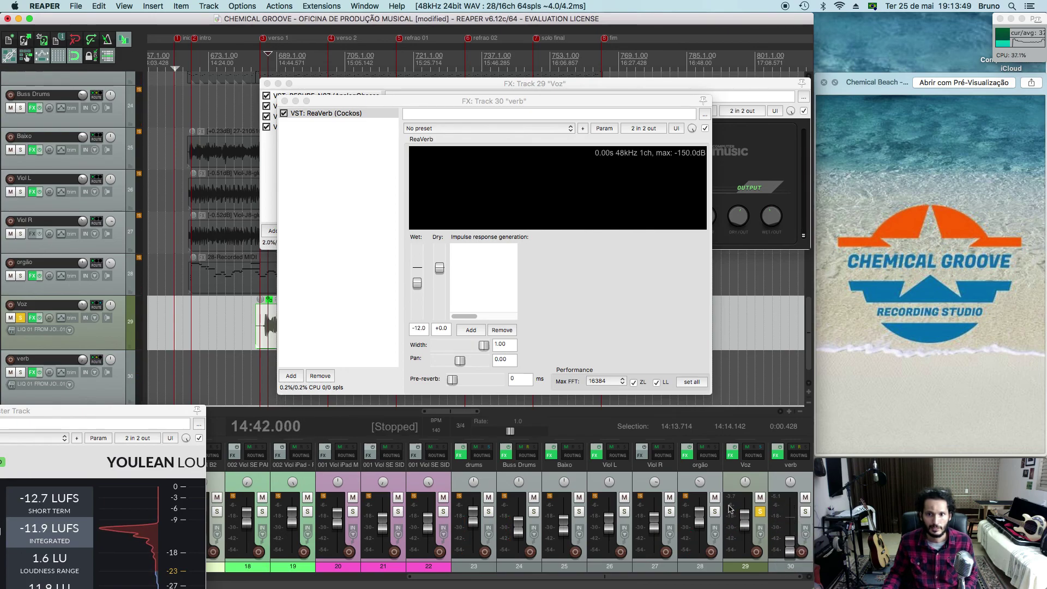
# Bypass Baby Comeback on the Voz track and rearrange the Voz and verb effects windows
pyautogui.moveTo(341, 98); pyautogui.dragTo(352, 19)
pyautogui.click(267, 127)
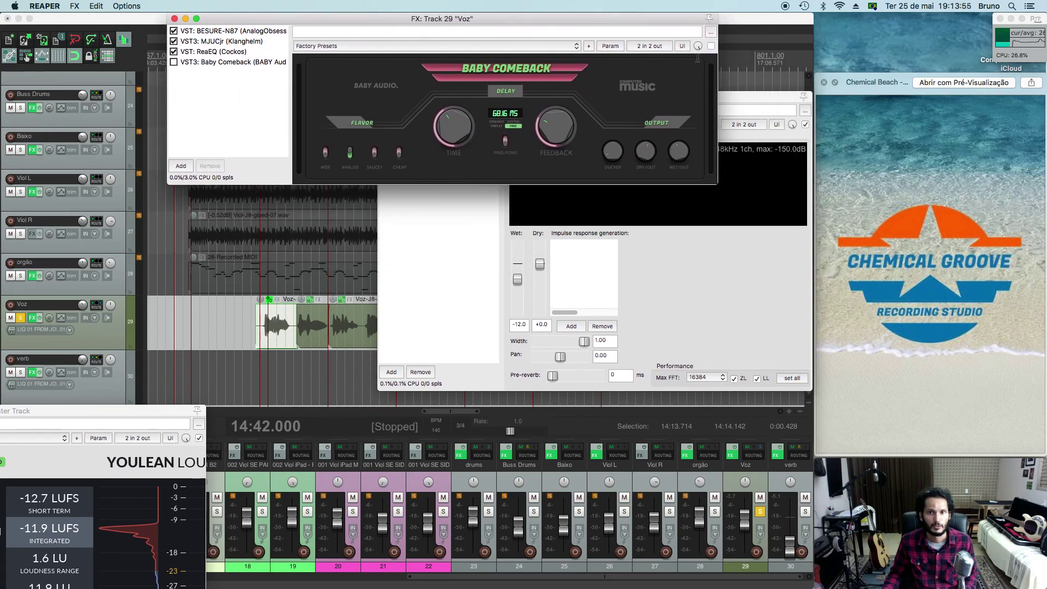
pyautogui.click(725, 104)
pyautogui.moveTo(695, 96); pyautogui.dragTo(660, 125)
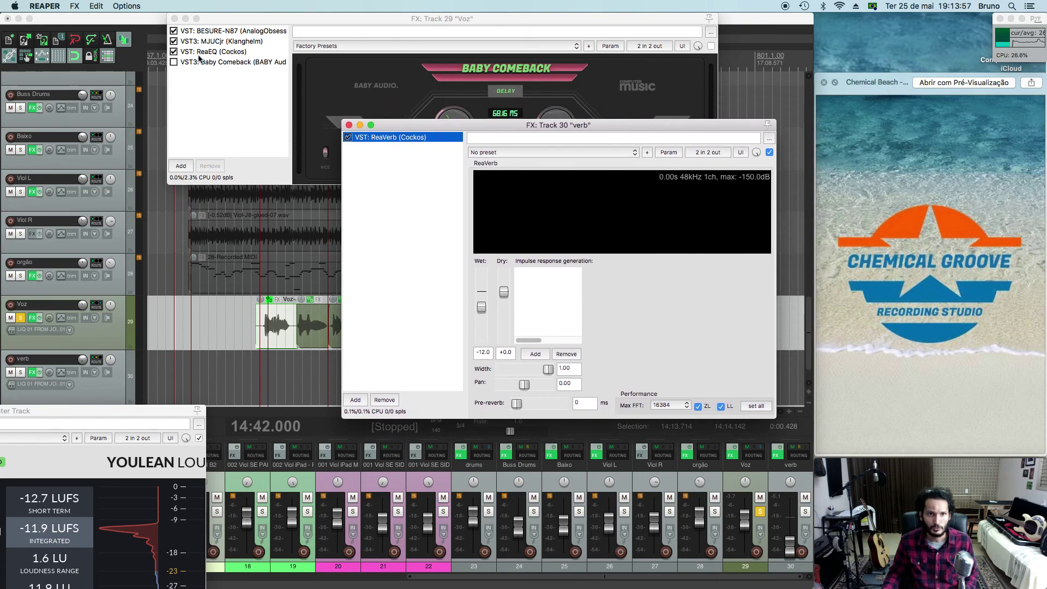
pyautogui.click(809, 406)
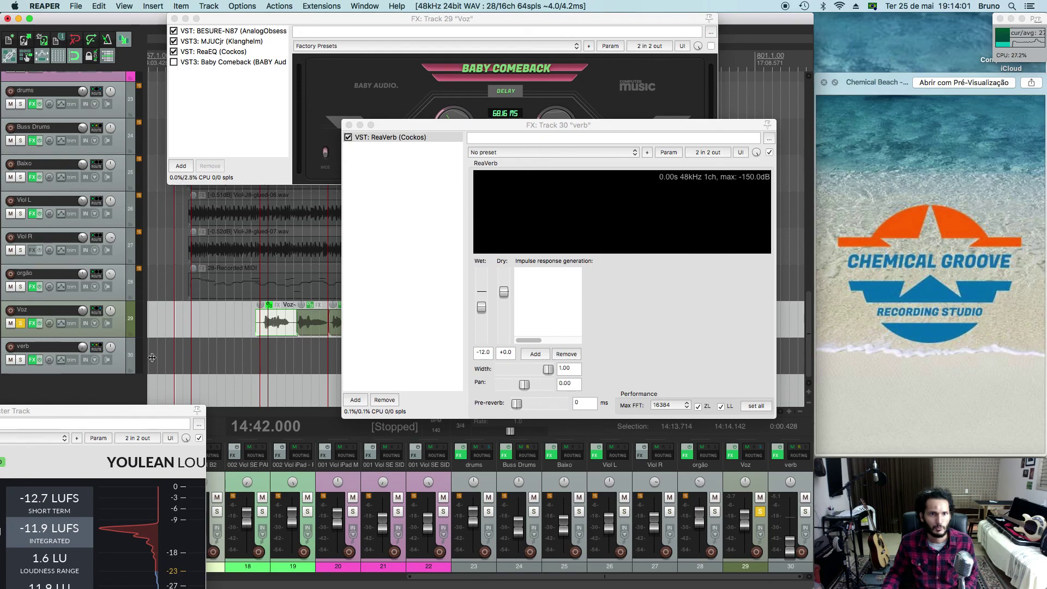
# Create a new track below verb and copy the Voz track's Baby Comeback into its effects chain
pyautogui.doubleClick(69, 387)
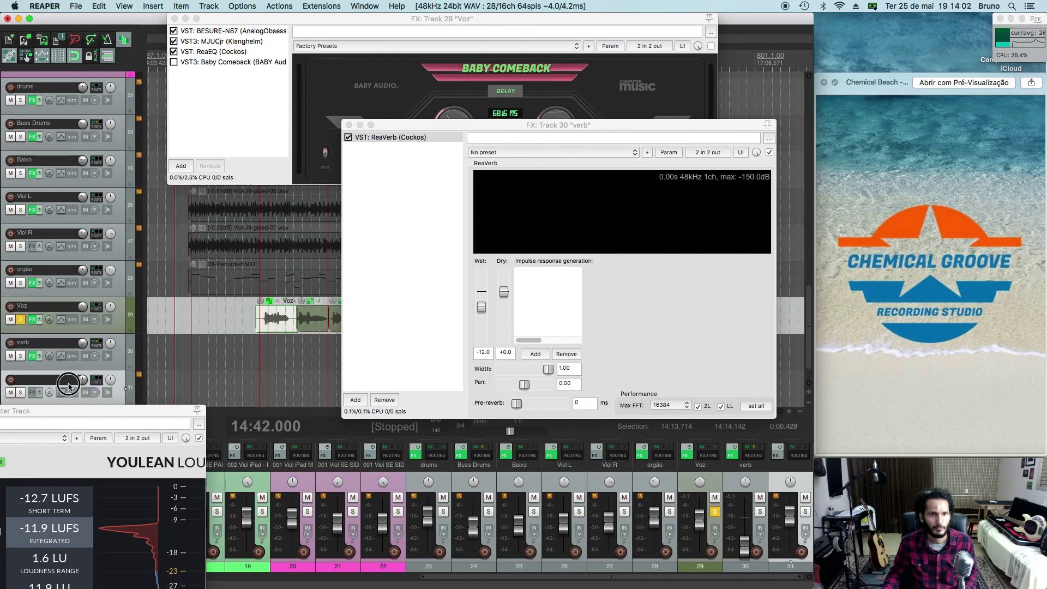
pyautogui.click(32, 392)
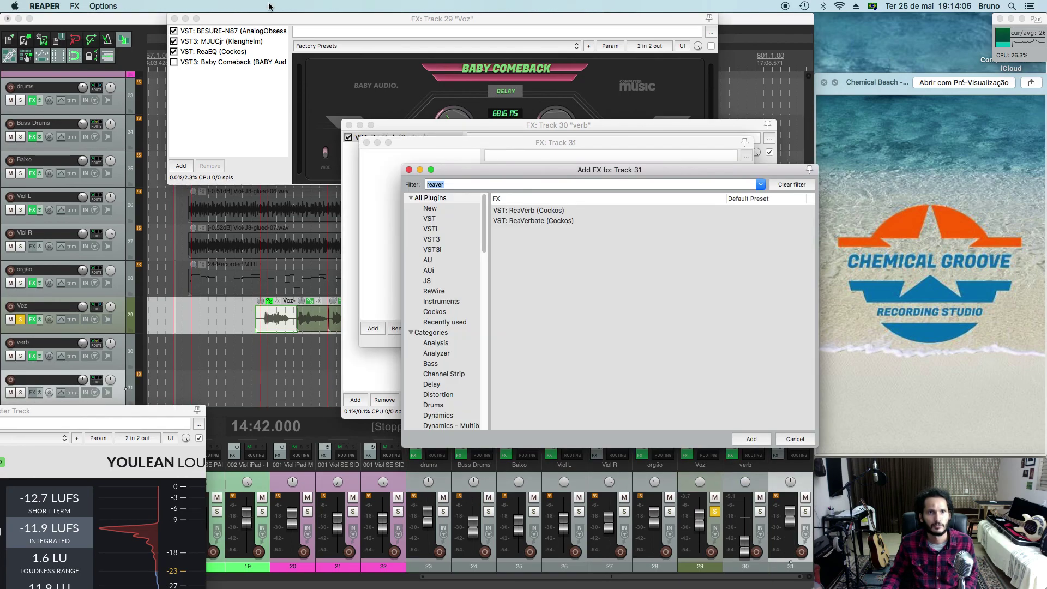
pyautogui.click(216, 65)
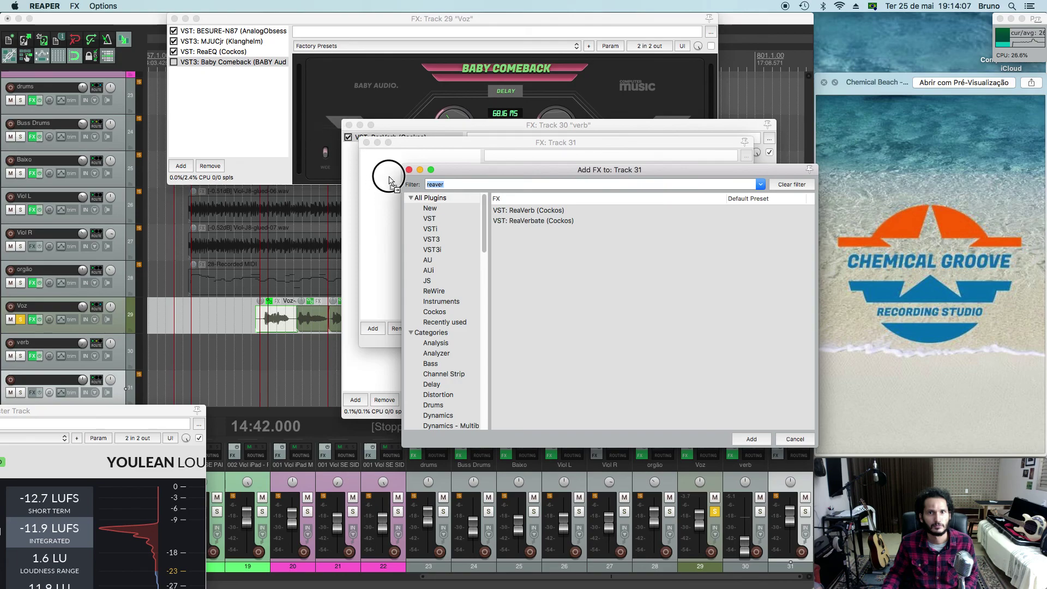
pyautogui.moveTo(390, 181); pyautogui.dragTo(389, 180)
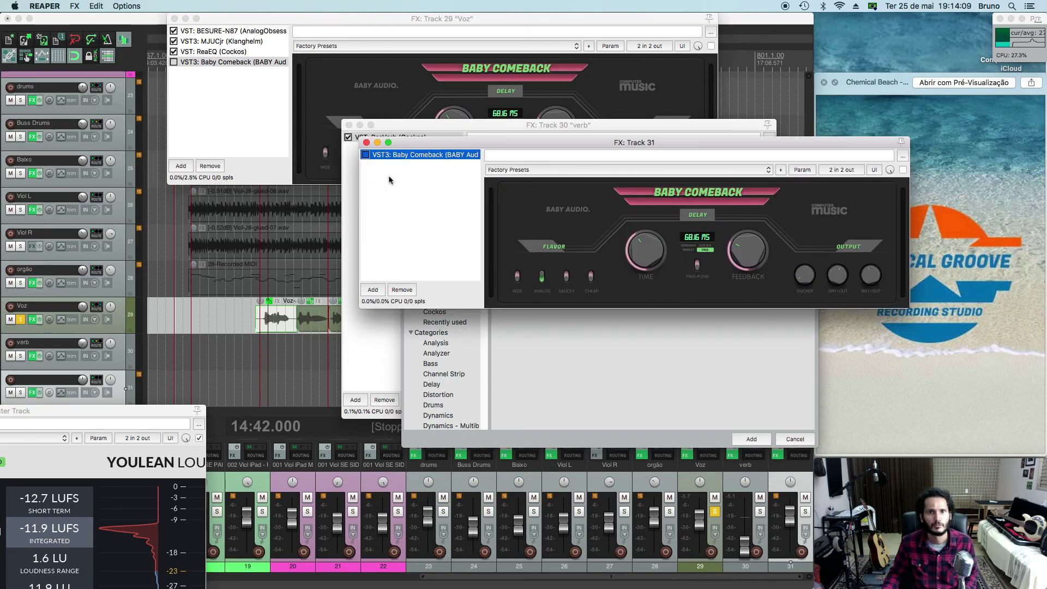
# Remove Baby Comeback from the Voz track's effects chain and return to the new track's effects window
pyautogui.click(206, 63)
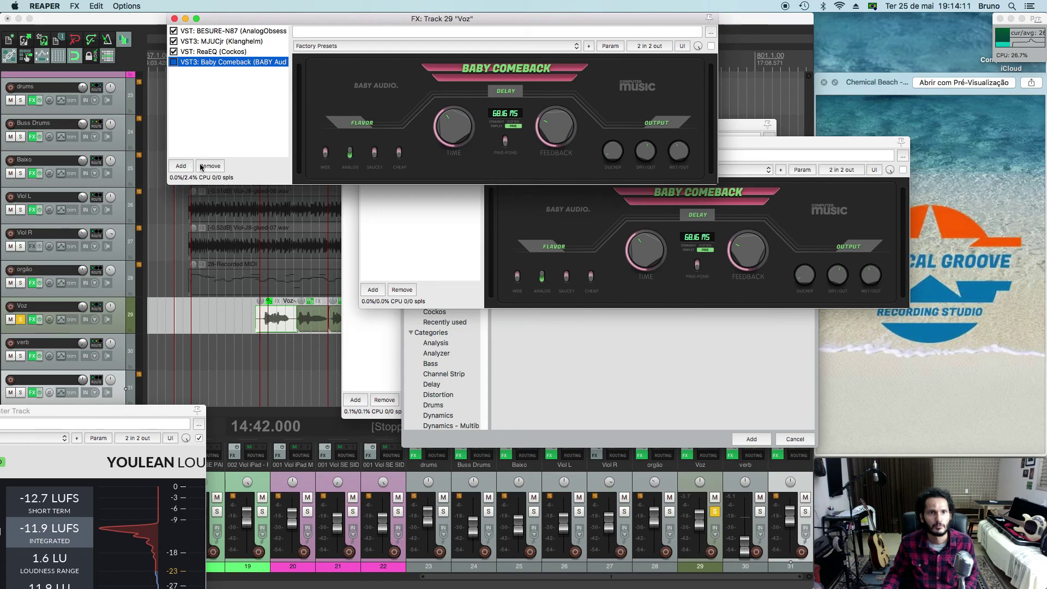
pyautogui.click(209, 165)
pyautogui.click(399, 260)
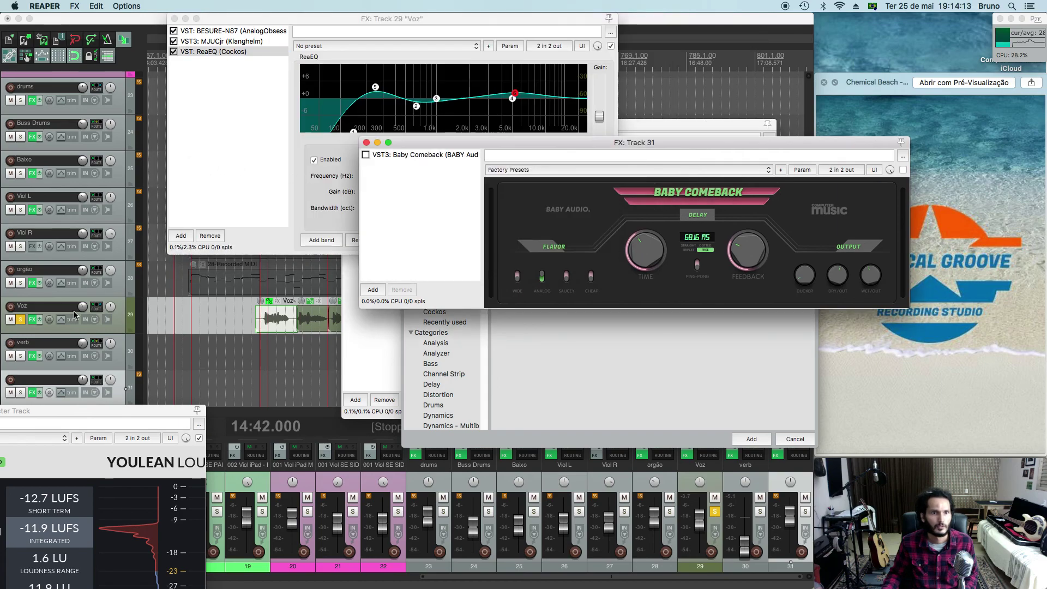
# Create a send from the Voz track to the new delay track and name that track "dly"
pyautogui.moveTo(98, 309); pyautogui.dragTo(61, 388)
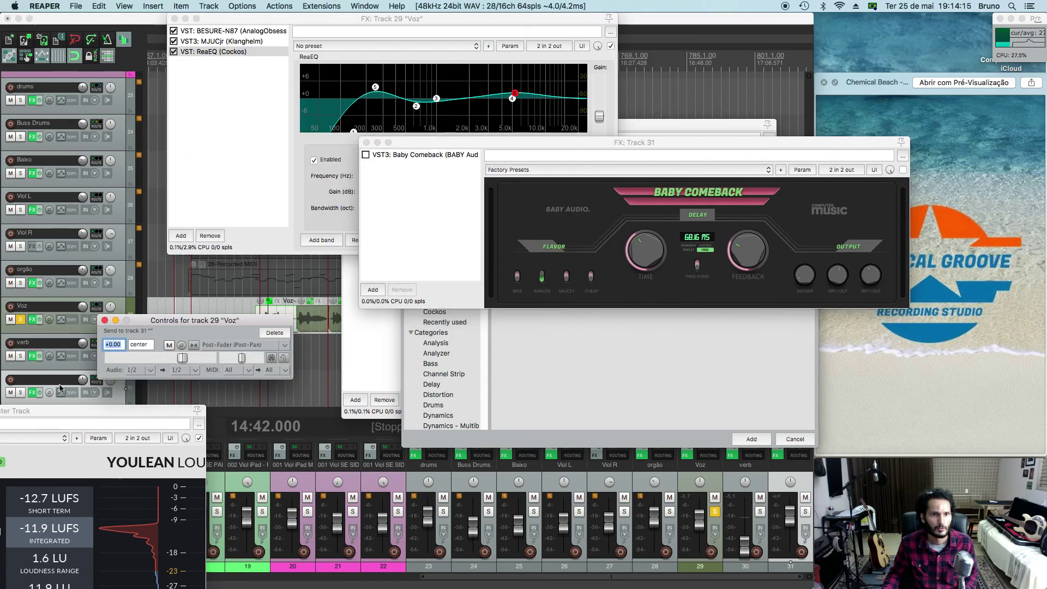
pyautogui.doubleClick(48, 382)
pyautogui.write('dly')
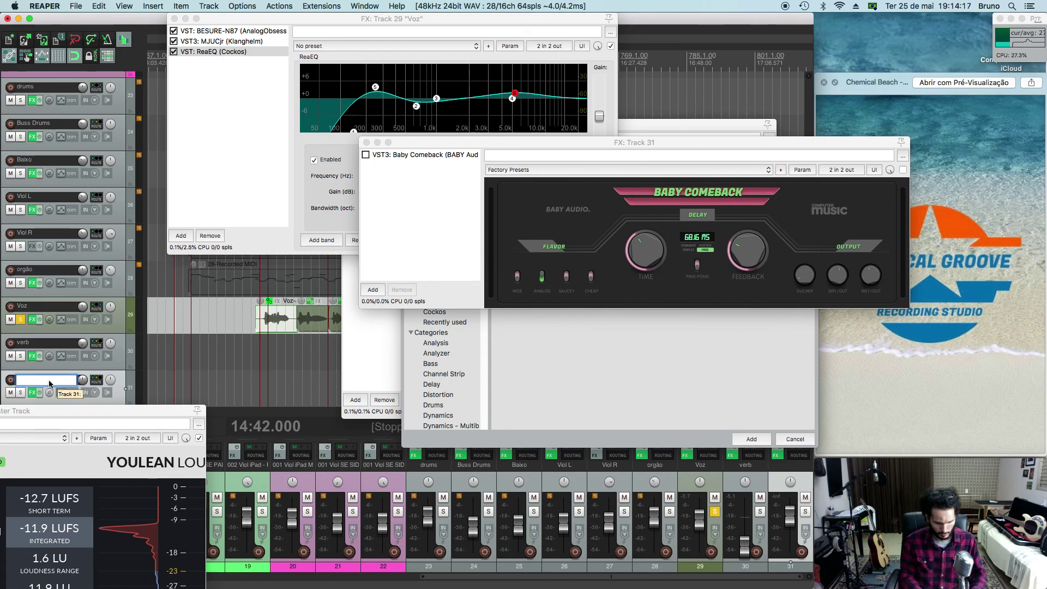
pyautogui.press('Return')
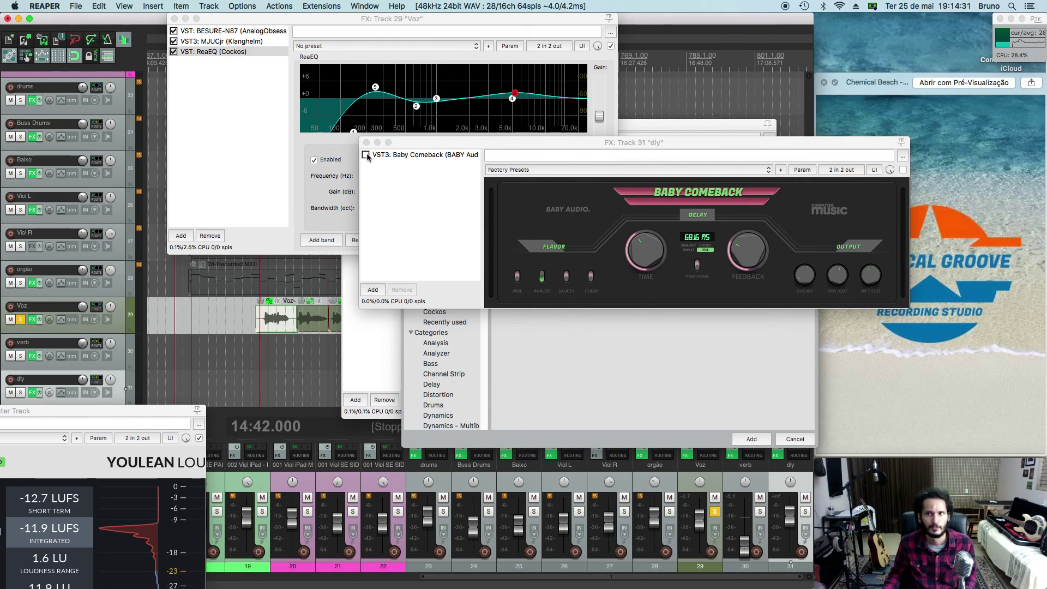
# Enable Baby Comeback on the dly track and, while playing the vocal, raise its fader from silence to about 0 dB
pyautogui.click(903, 169)
pyautogui.press('space')
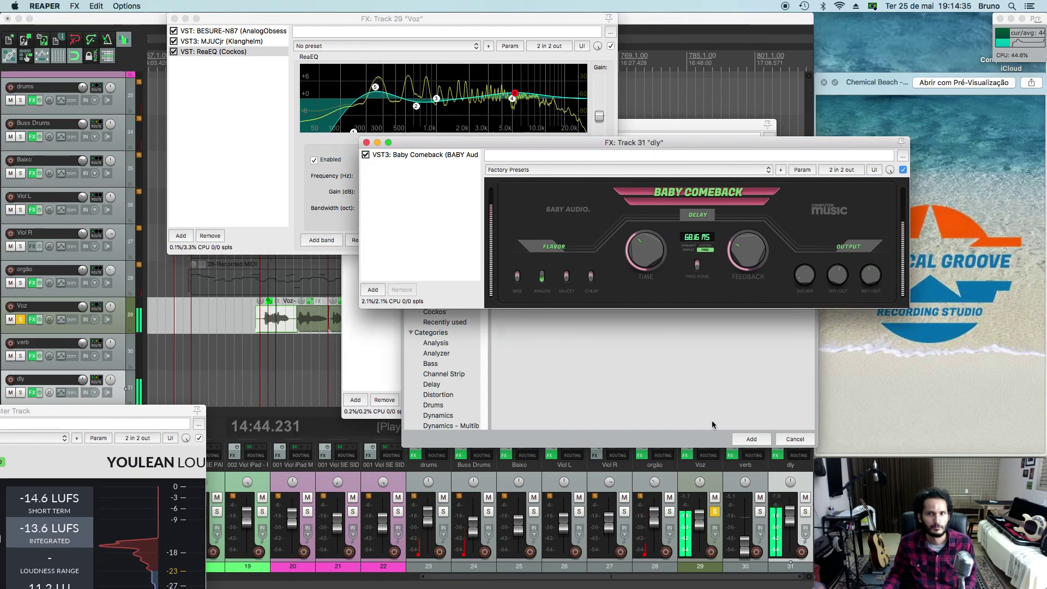
pyautogui.click(754, 577)
pyautogui.scroll(-5, 792, 559)
pyautogui.press('space')
pyautogui.press('space')
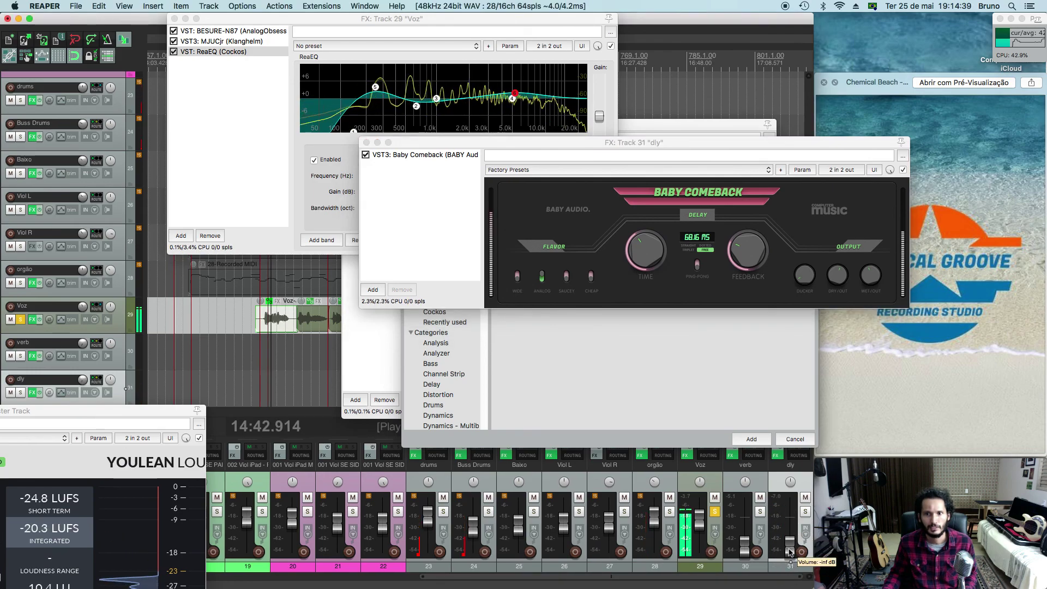
pyautogui.moveTo(789, 552); pyautogui.dragTo(792, 520)
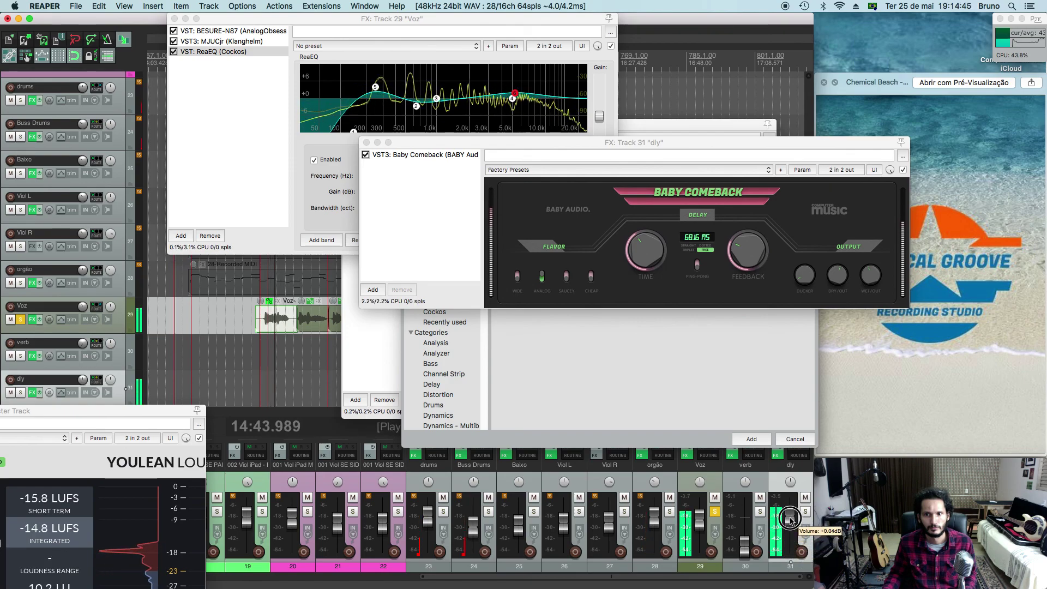
pyautogui.press('space')
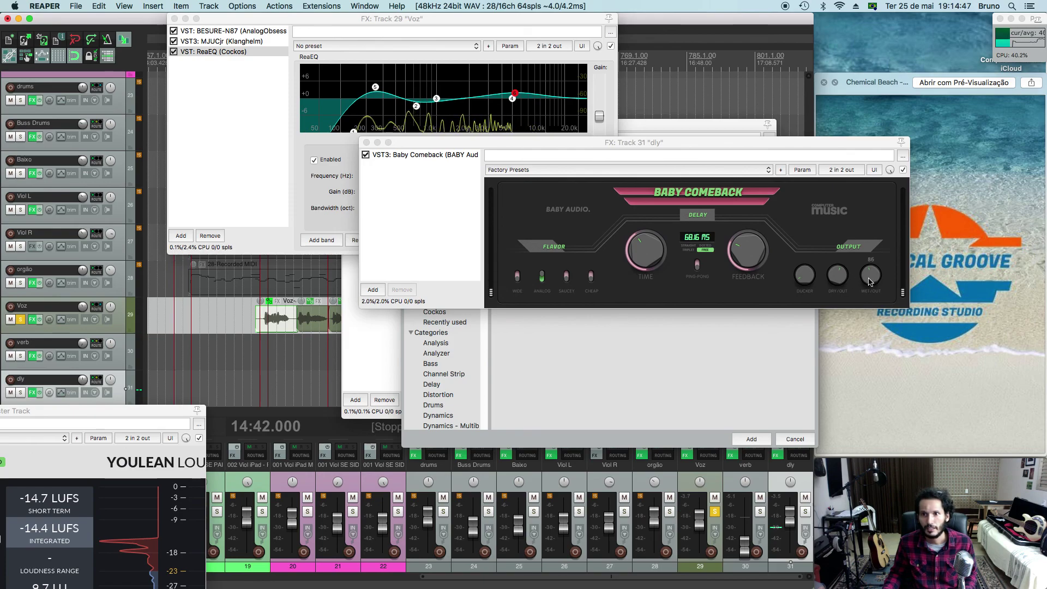
# Turn down Baby Comeback's dry output on the dly track and bring the track's fader to about -3 dB during playback
pyautogui.moveTo(842, 280); pyautogui.dragTo(840, 373)
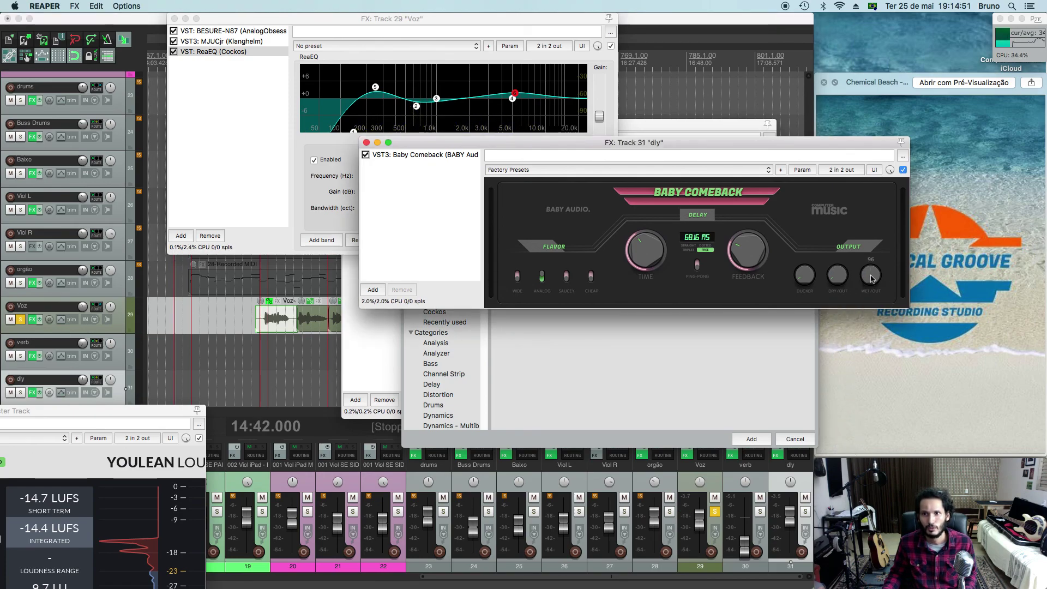
pyautogui.moveTo(790, 522)
pyautogui.mouseDown()
pyautogui.moveTo(794, 555)
pyautogui.moveTo(791, 523)
pyautogui.mouseUp()
pyautogui.press('space')
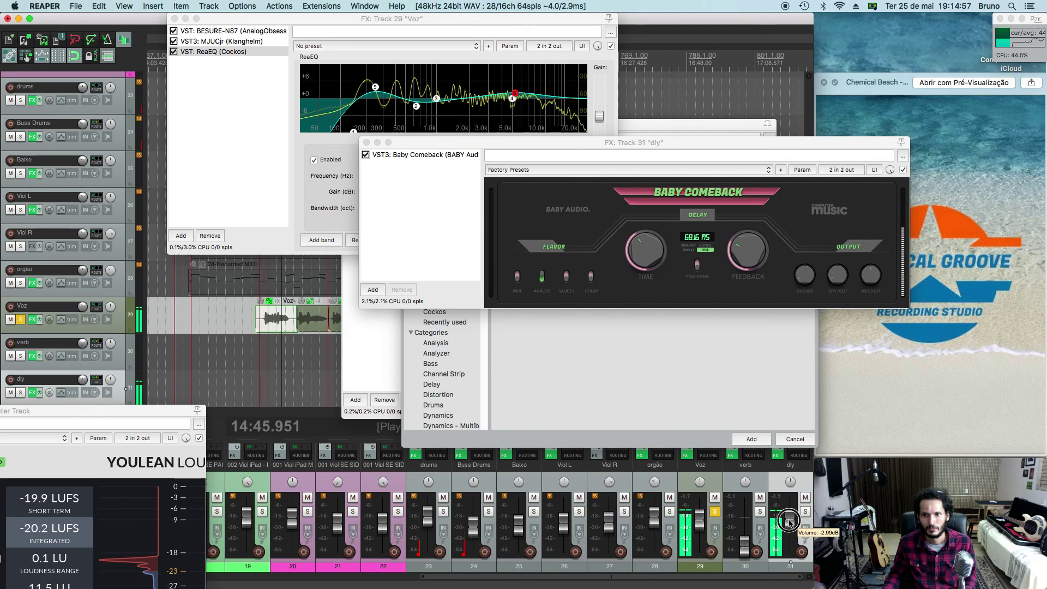
pyautogui.press('space')
# Solo the dly track, unsolo Voz and play the delay return alone while raising its fader slightly
pyautogui.click(805, 512)
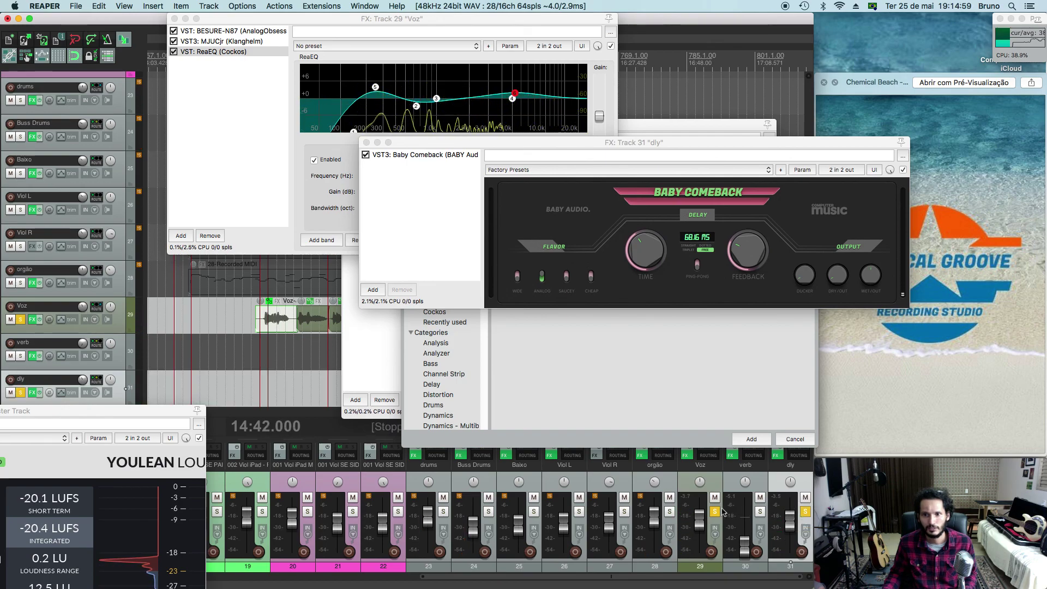
pyautogui.click(717, 511)
pyautogui.press('space')
pyautogui.moveTo(790, 525); pyautogui.dragTo(790, 521)
pyautogui.press('space')
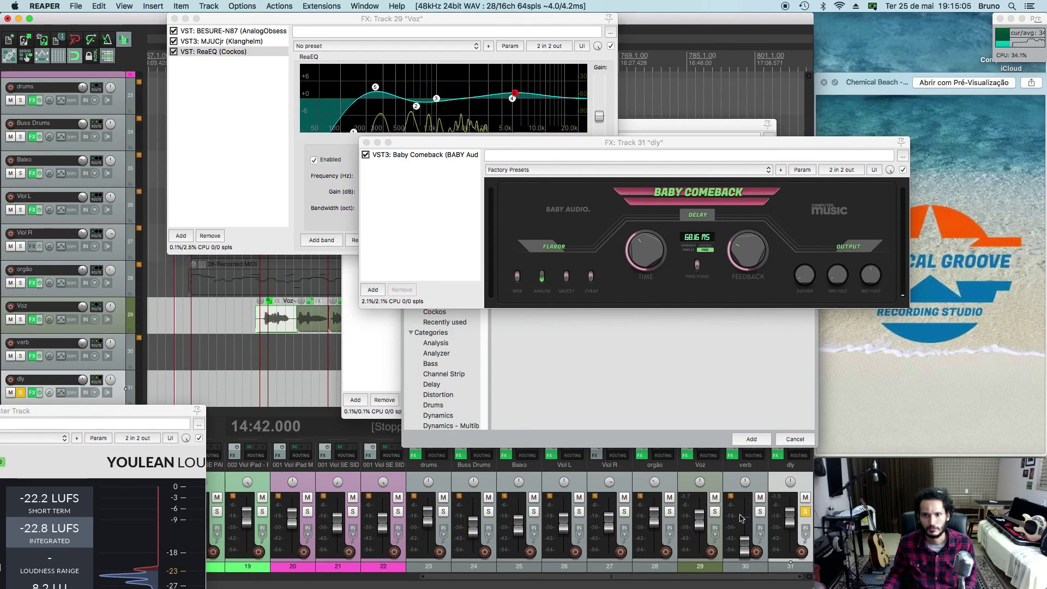
# Solo Voz instead of dly and lower the dly track's fader to about -3.7 dB while playing the vocal
pyautogui.click(805, 511)
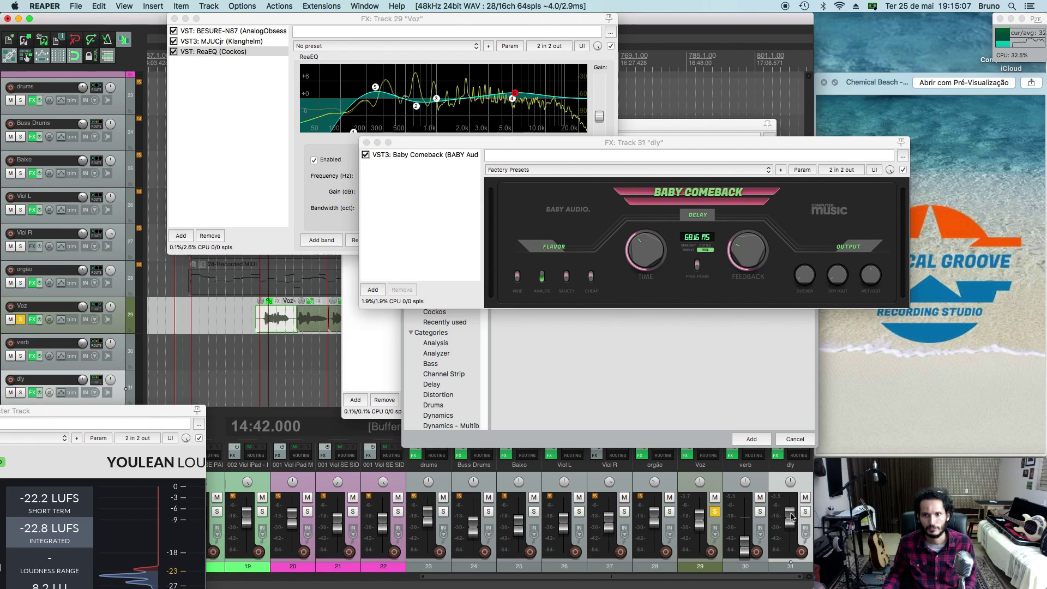
pyautogui.press('space')
pyautogui.moveTo(790, 511)
pyautogui.mouseDown()
pyautogui.moveTo(790, 550)
pyautogui.moveTo(786, 520)
pyautogui.mouseUp()
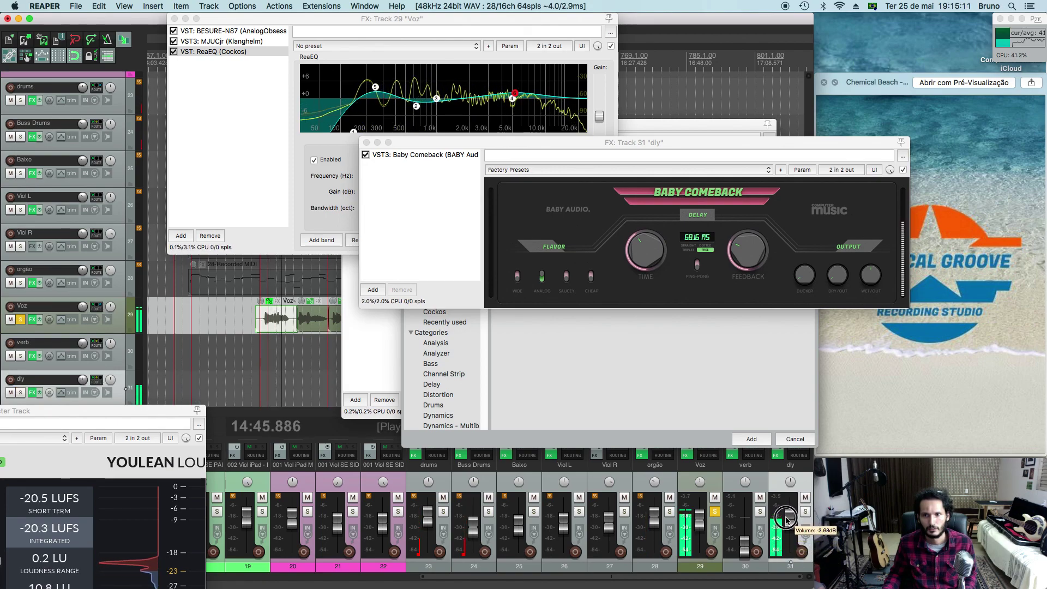
pyautogui.press('space')
# Mute the dly track and close the Baby Comeback, Voz FX and plug-in browser windows
pyautogui.click(805, 498)
pyautogui.click(805, 497)
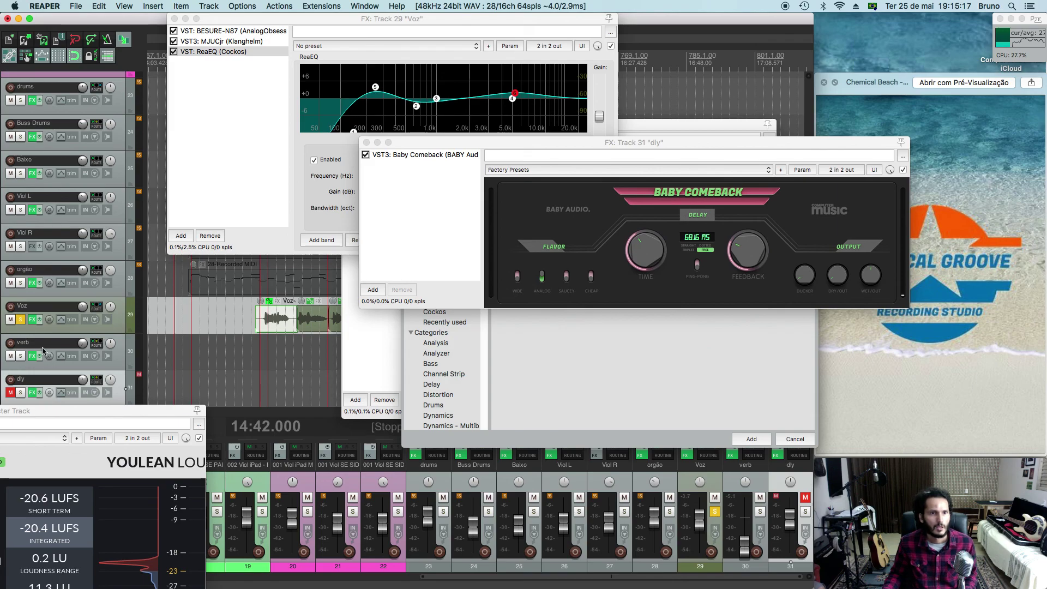
pyautogui.click(366, 143)
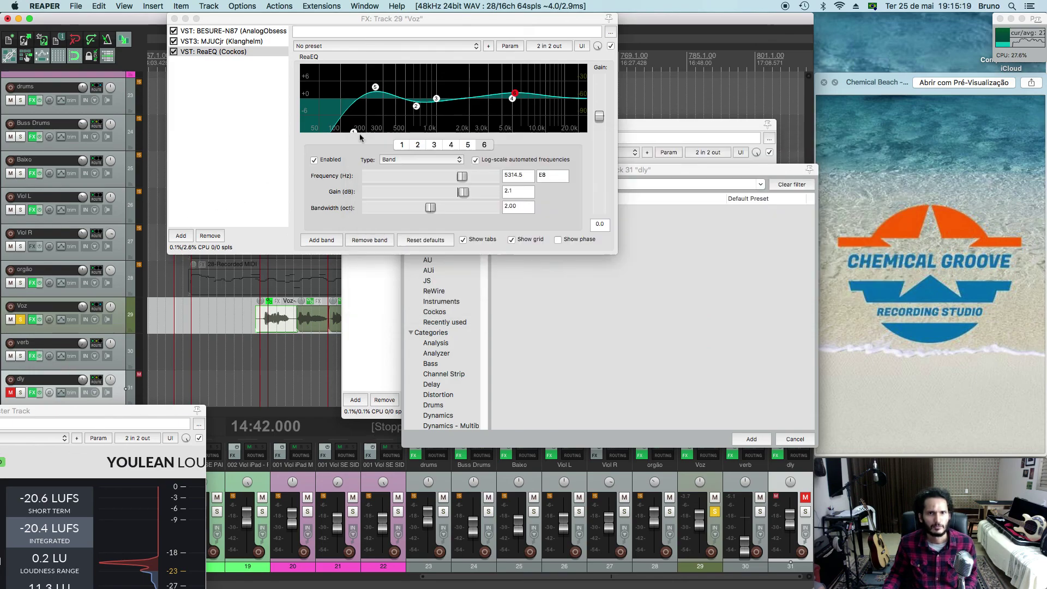
pyautogui.click(175, 18)
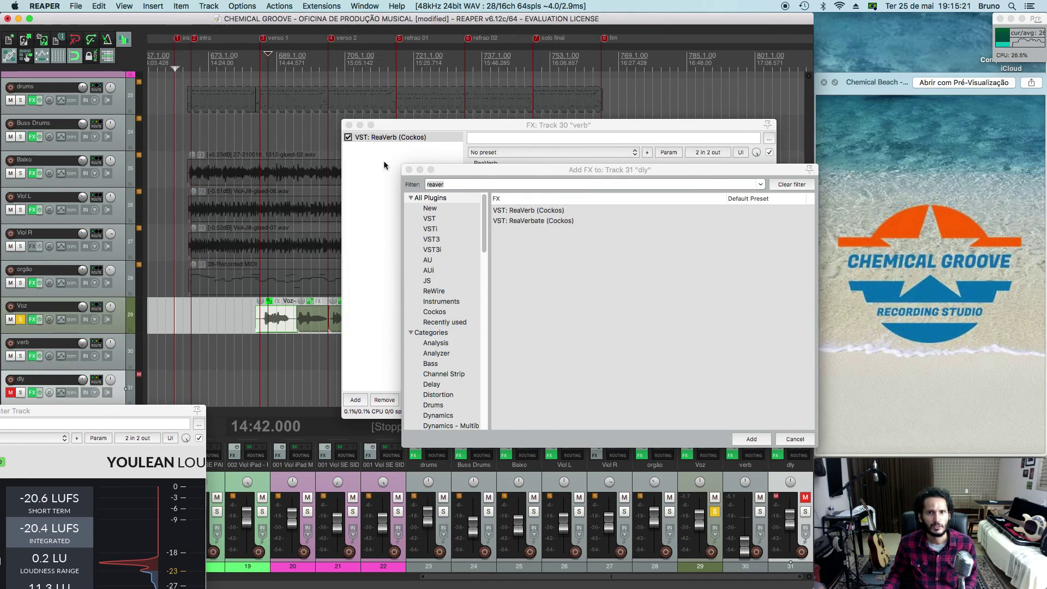
pyautogui.click(409, 169)
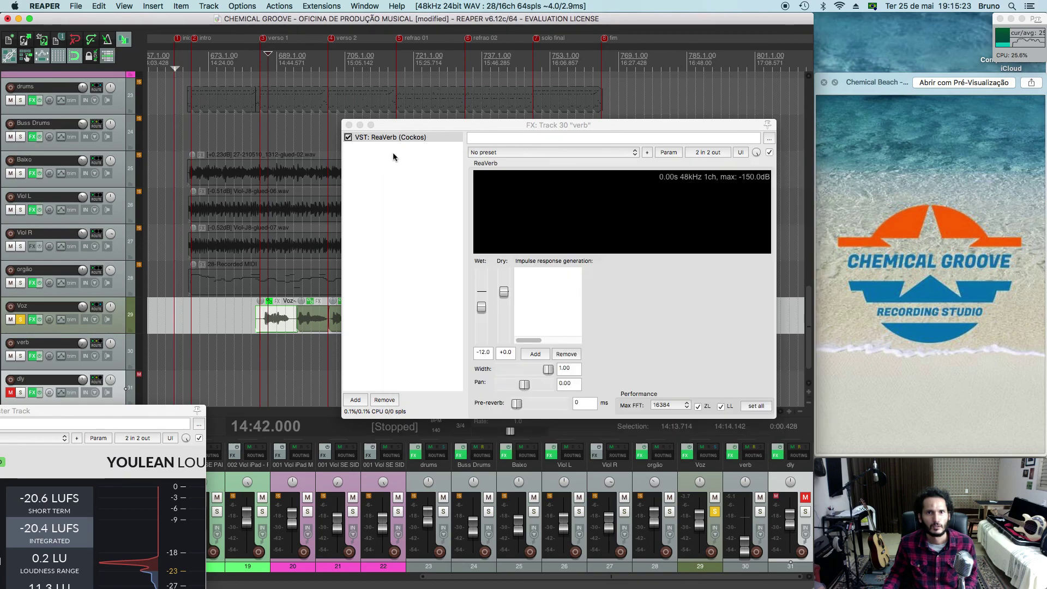
# Play the soloed vocal and raise the verb track's fader
pyautogui.press('space')
pyautogui.press('space')
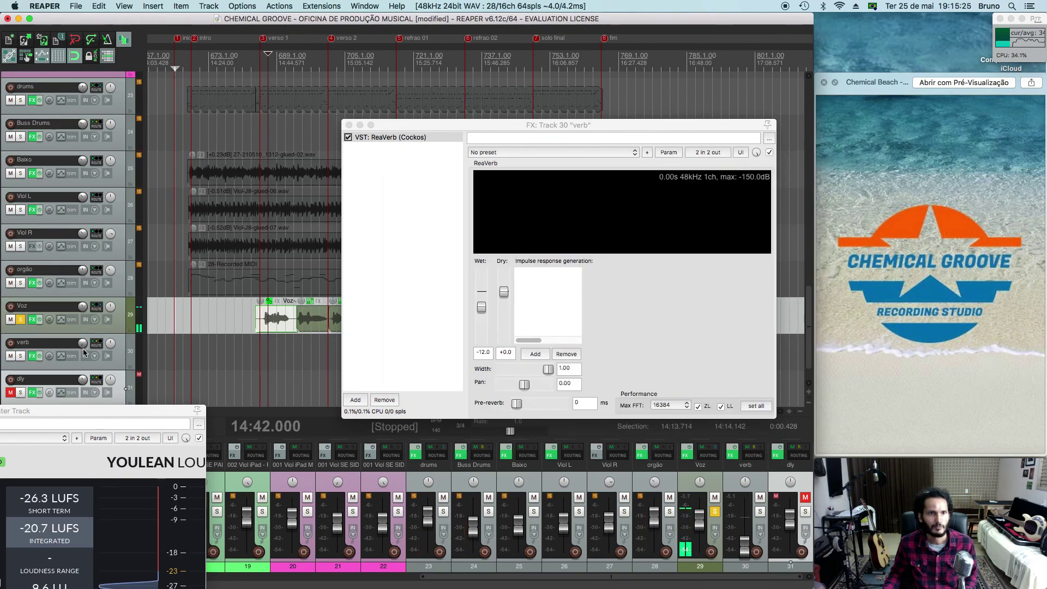
pyautogui.press('space')
pyautogui.moveTo(744, 544); pyautogui.dragTo(743, 524)
pyautogui.press('space')
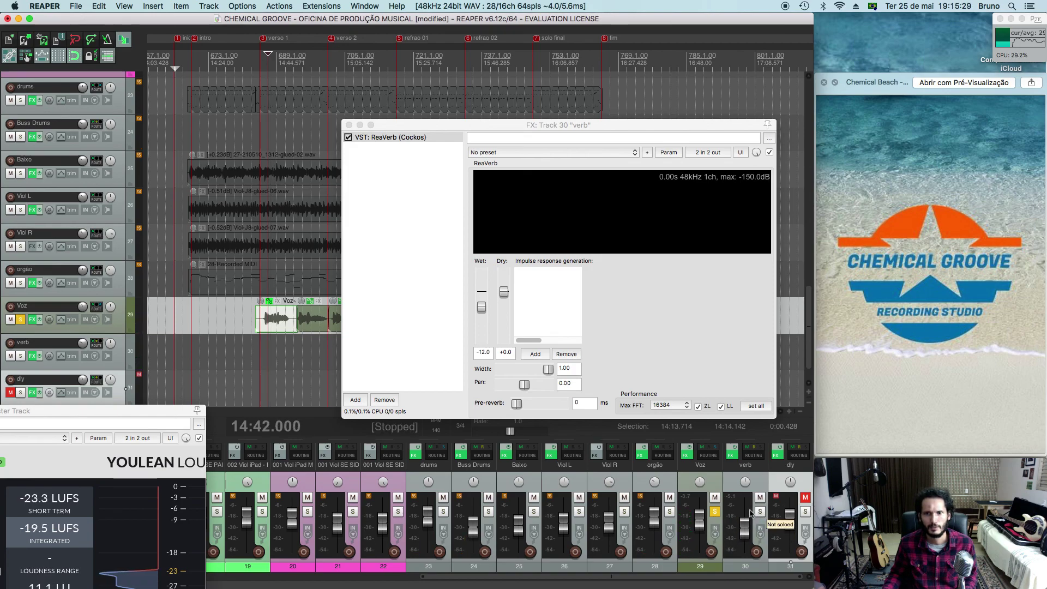
# Add a Reverb Generator to ReaVerb's impulse response on the verb track and audition it with the vocal
pyautogui.click(538, 354)
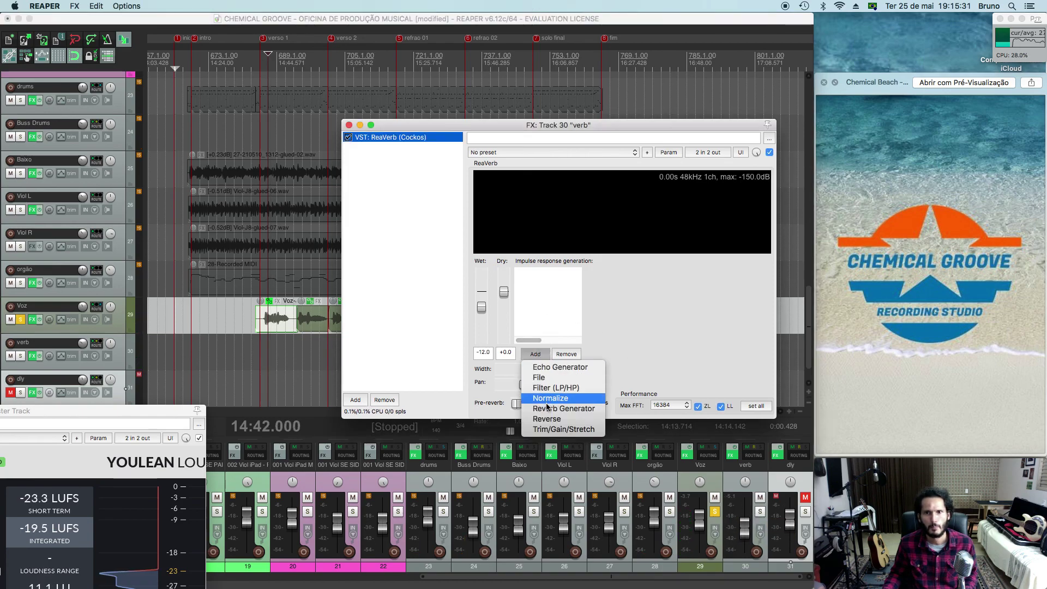
pyautogui.click(567, 407)
pyautogui.press('space')
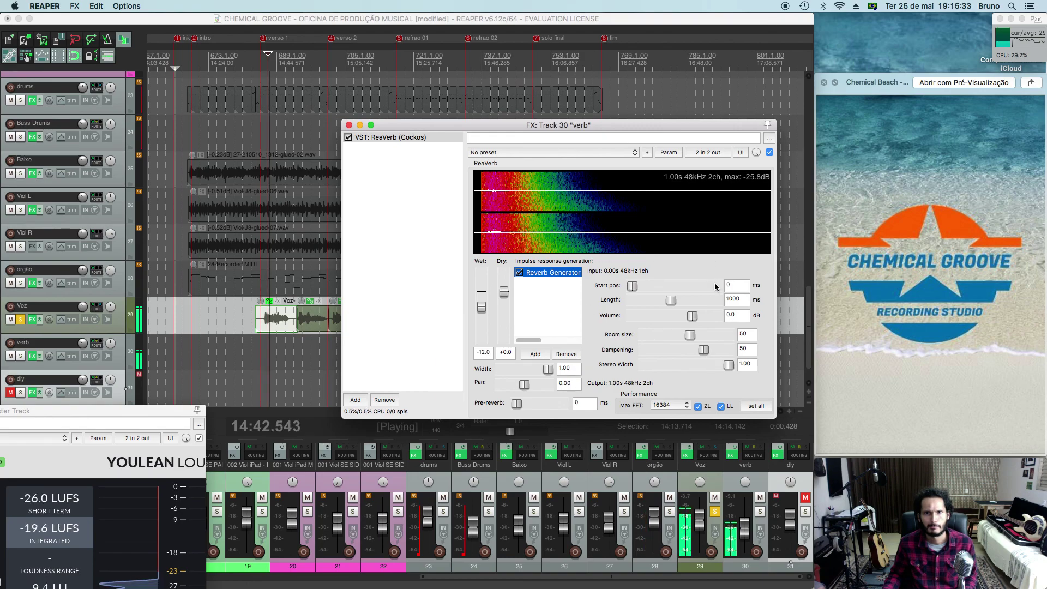
pyautogui.press('space')
# Load the sweetverbo preset in ReaVerb and raise its wet level to -8.8 dB while auditioning the vocal
pyautogui.click(556, 152)
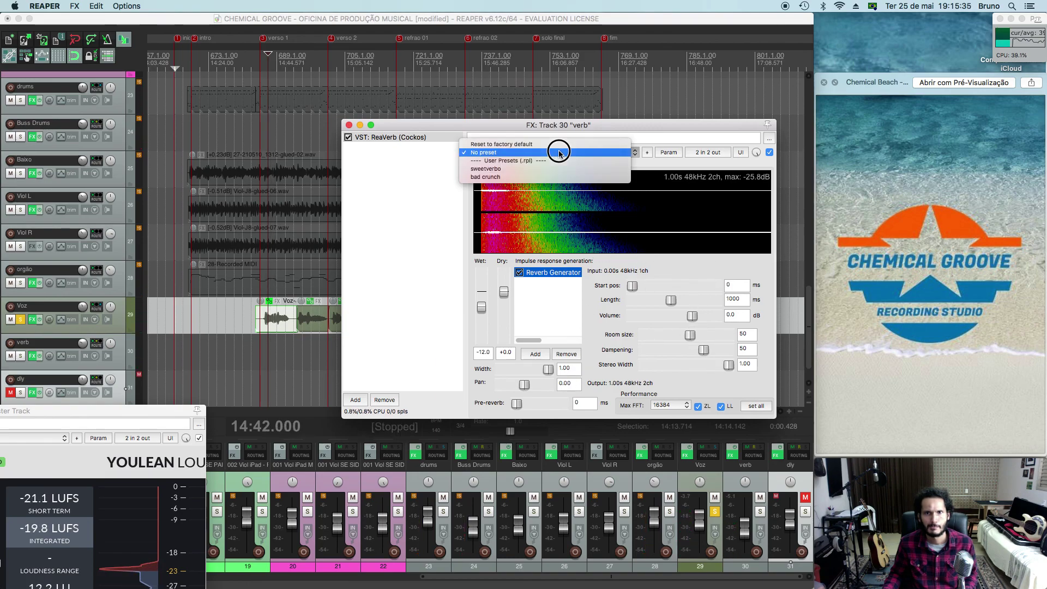
pyautogui.click(542, 169)
pyautogui.press('space')
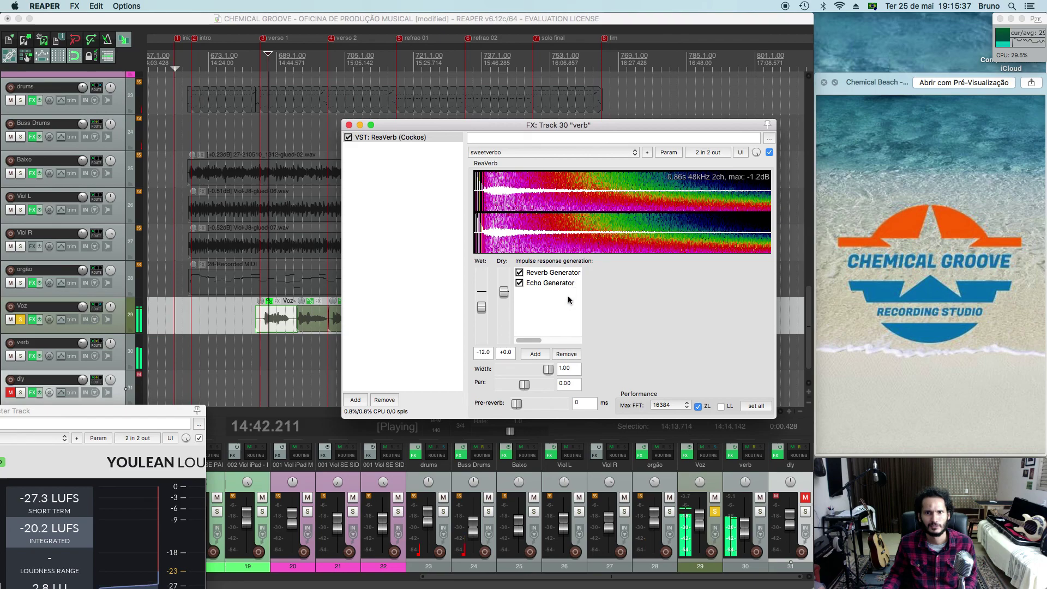
pyautogui.moveTo(482, 312); pyautogui.dragTo(484, 307)
pyautogui.press('space')
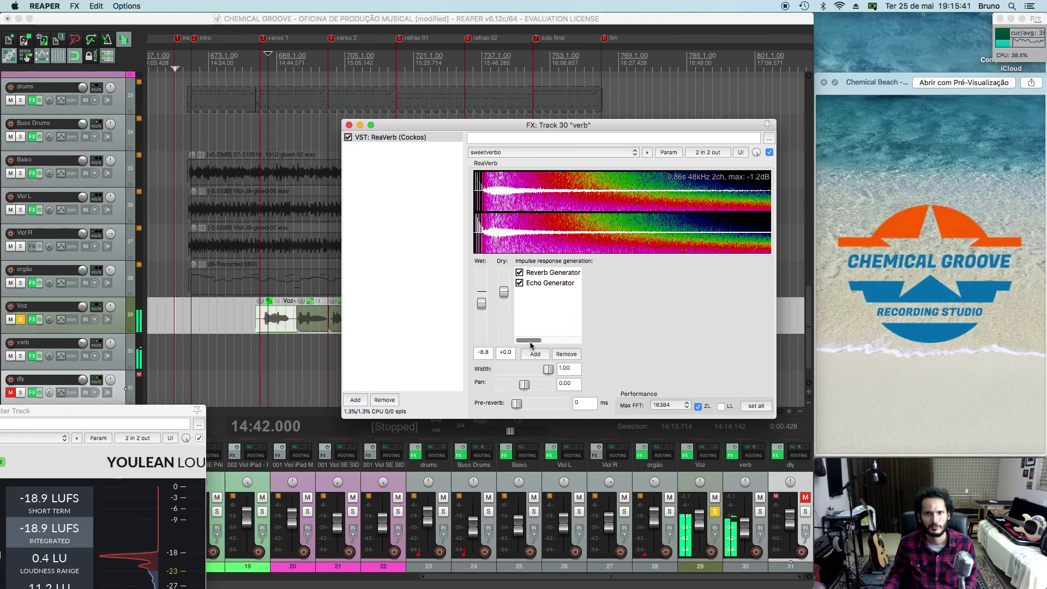
pyautogui.press('space')
pyautogui.press('space')
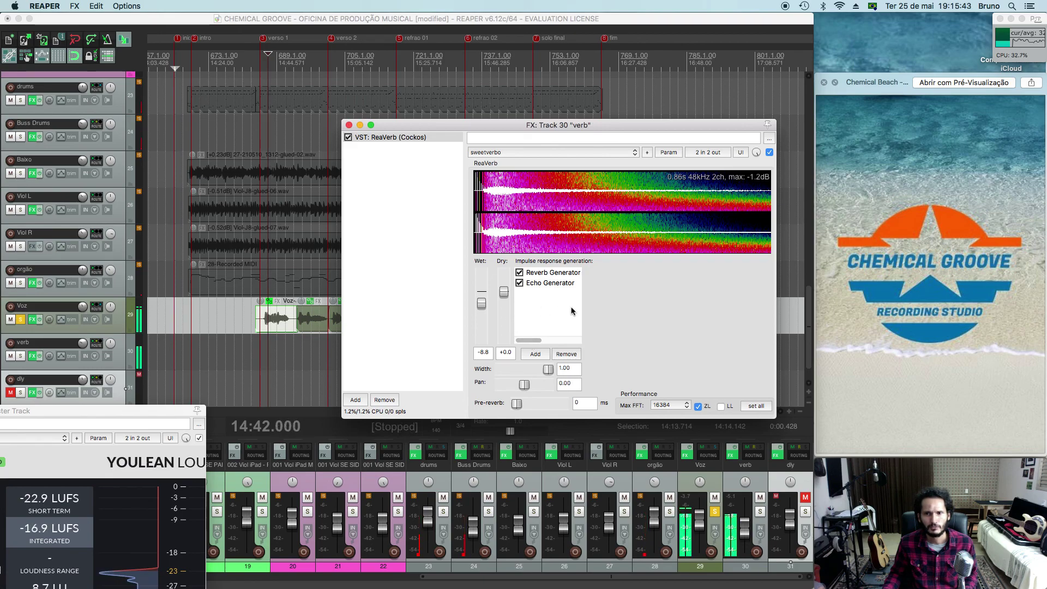
# Compare the vocal with and without the verb return, setting the verb fader to about -15.8 dB during playback
pyautogui.press('space')
pyautogui.click(761, 502)
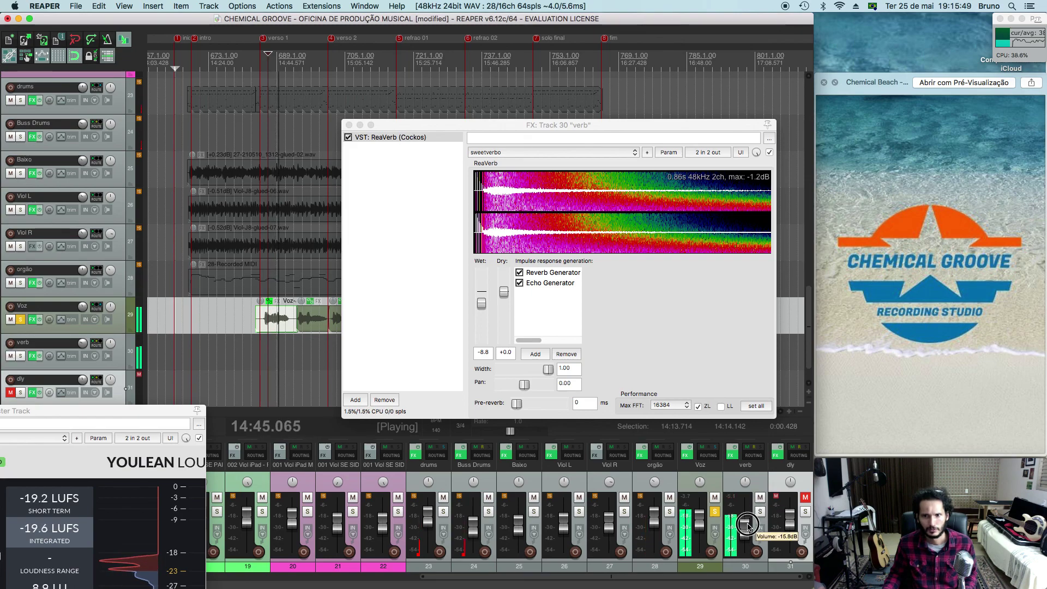
pyautogui.press('space')
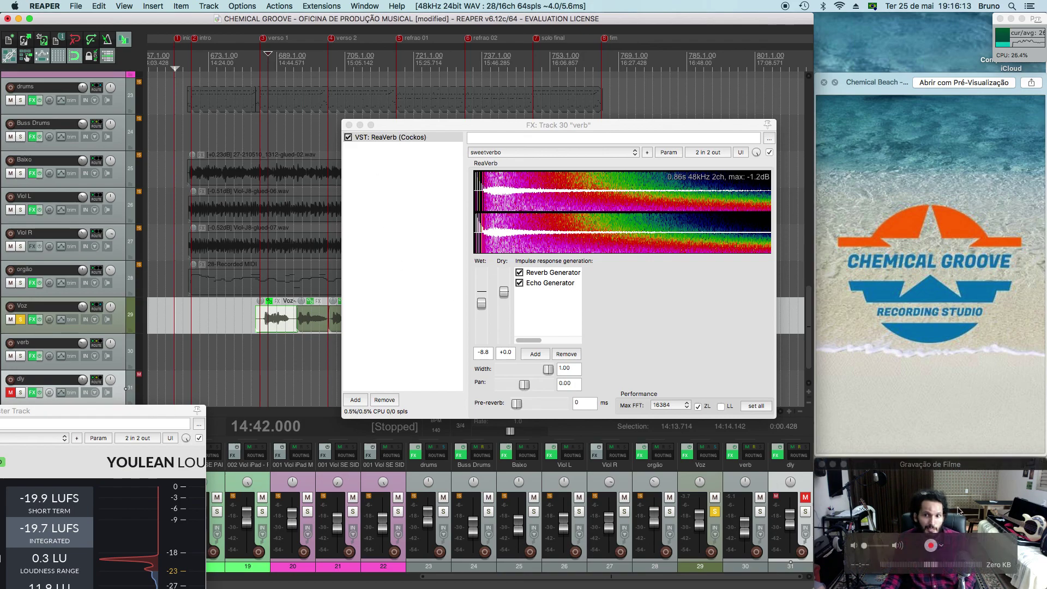
pyautogui.press('space')
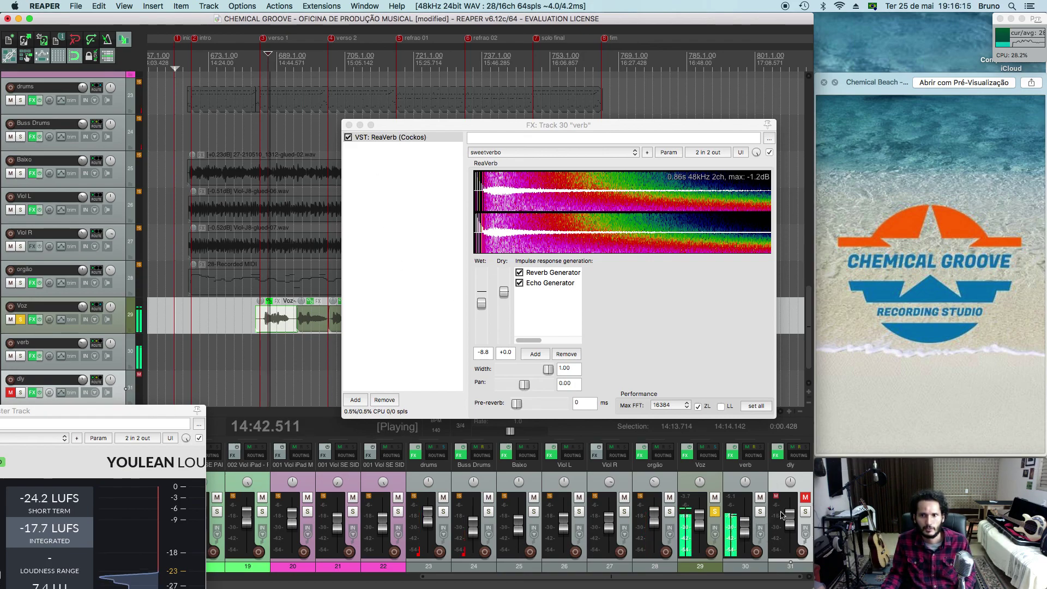
# Unmute dly during playback, compare with verb briefly muted, and lower the verb fader to about -21.4 dB
pyautogui.click(805, 497)
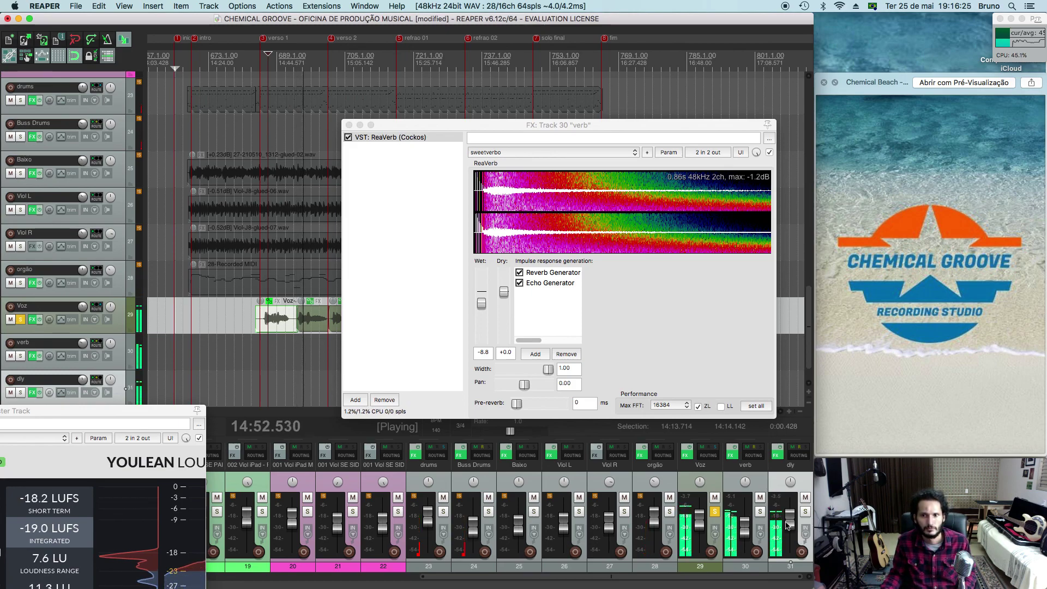
pyautogui.click(760, 497)
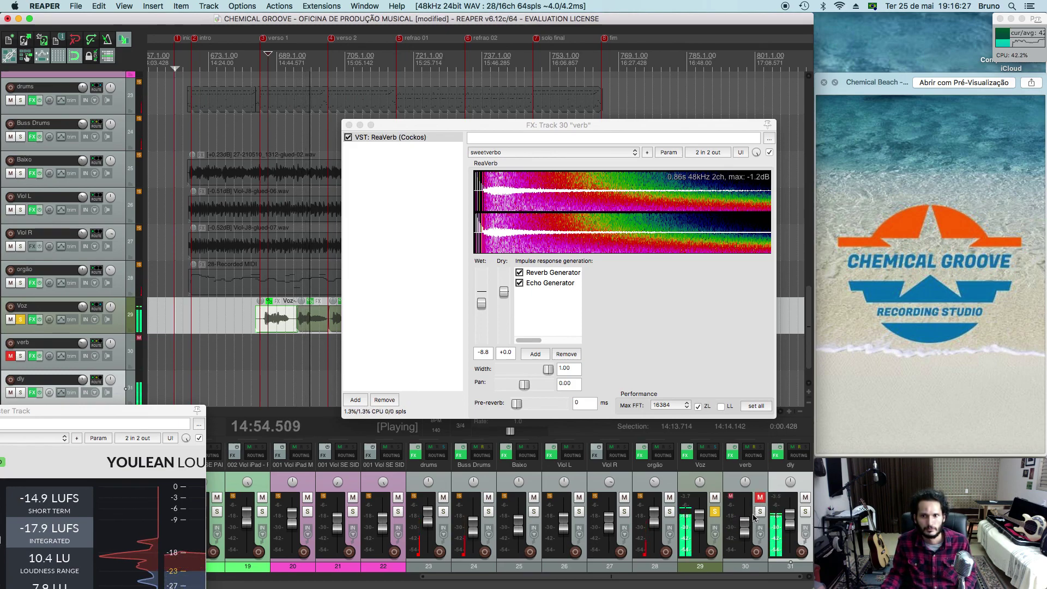
pyautogui.click(760, 497)
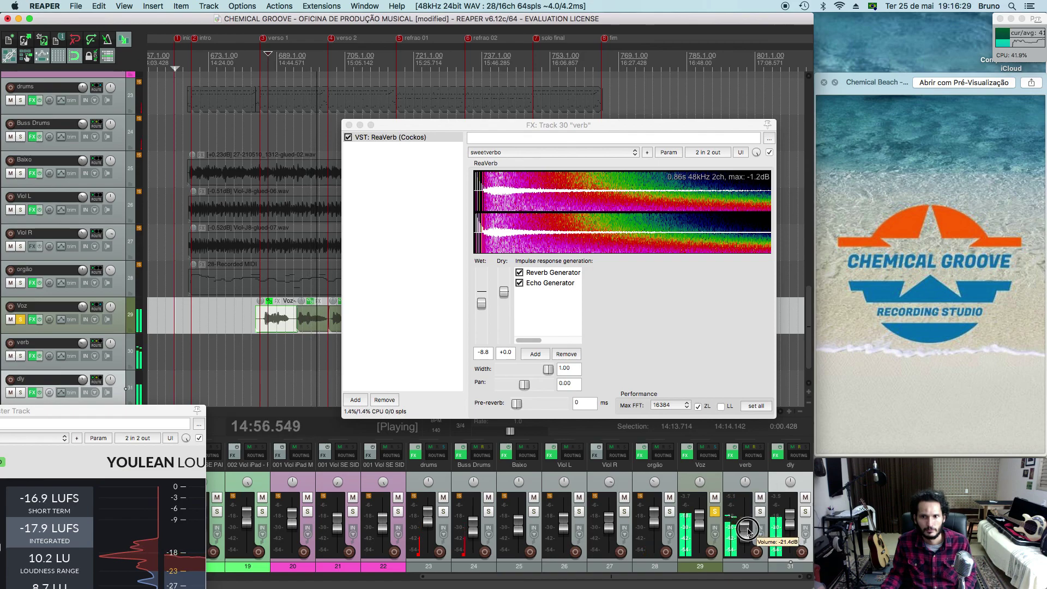
pyautogui.press('space')
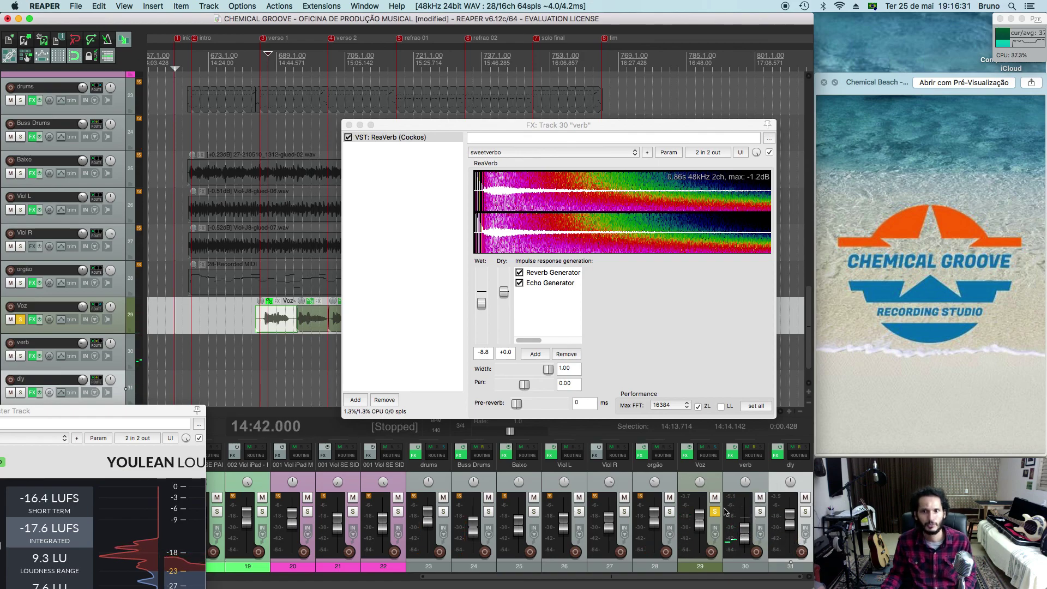
# Unsolo Voz and play the full mix from the verso 1 marker, setting the verb fader to about -16.9 dB
pyautogui.click(714, 512)
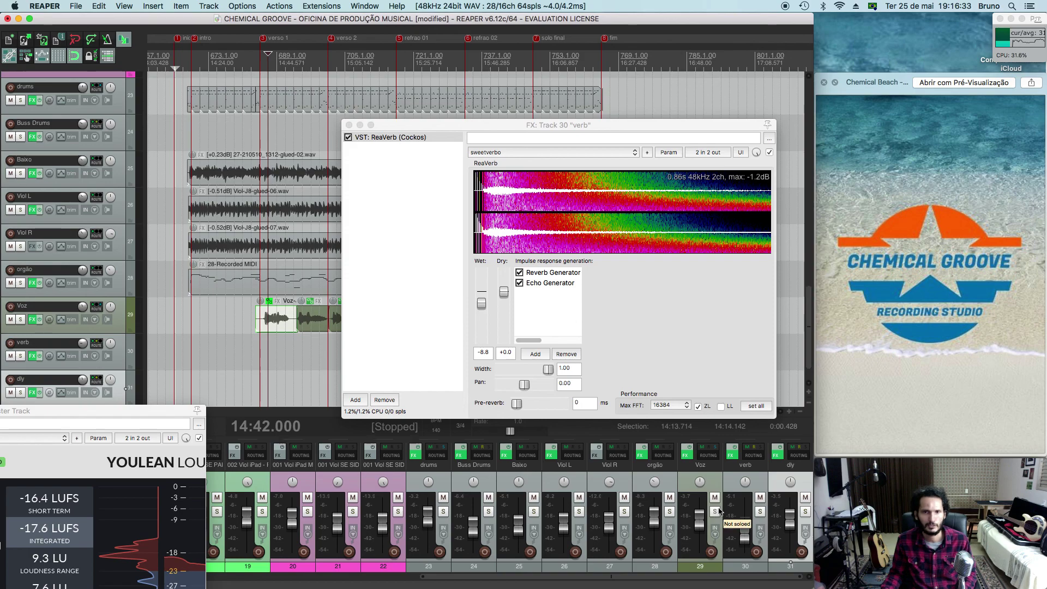
pyautogui.click(349, 125)
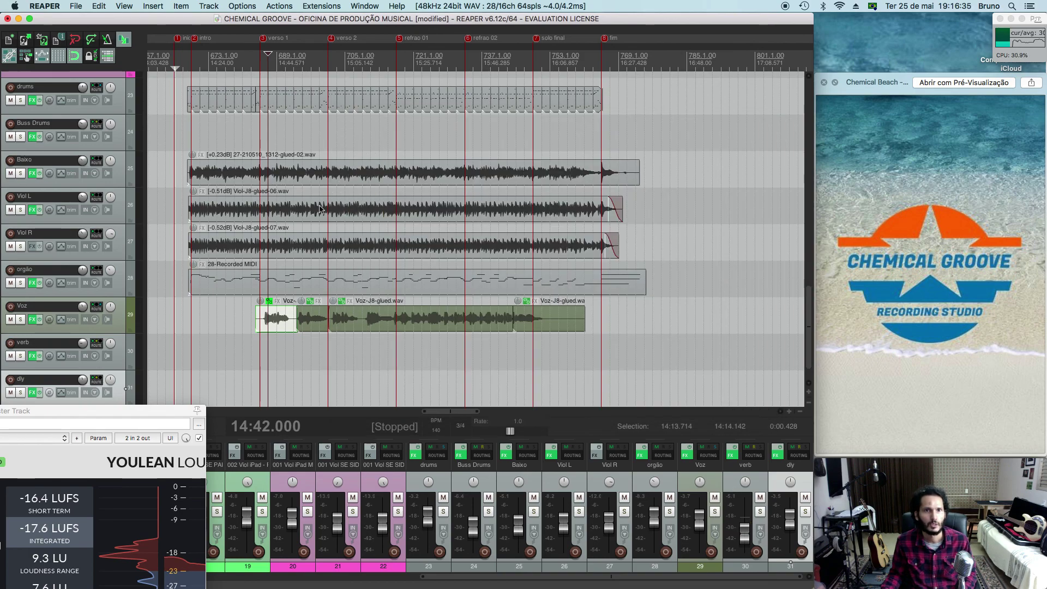
pyautogui.click(196, 135)
pyautogui.press('space')
pyautogui.press('space')
pyautogui.click(260, 145)
pyautogui.press('space')
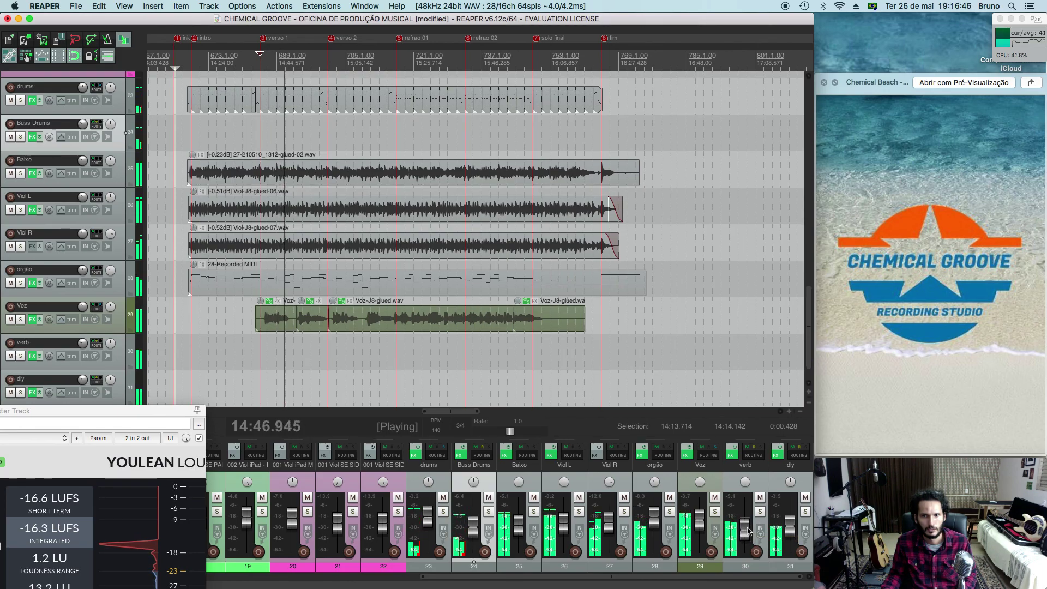
pyautogui.moveTo(747, 527); pyautogui.dragTo(746, 532)
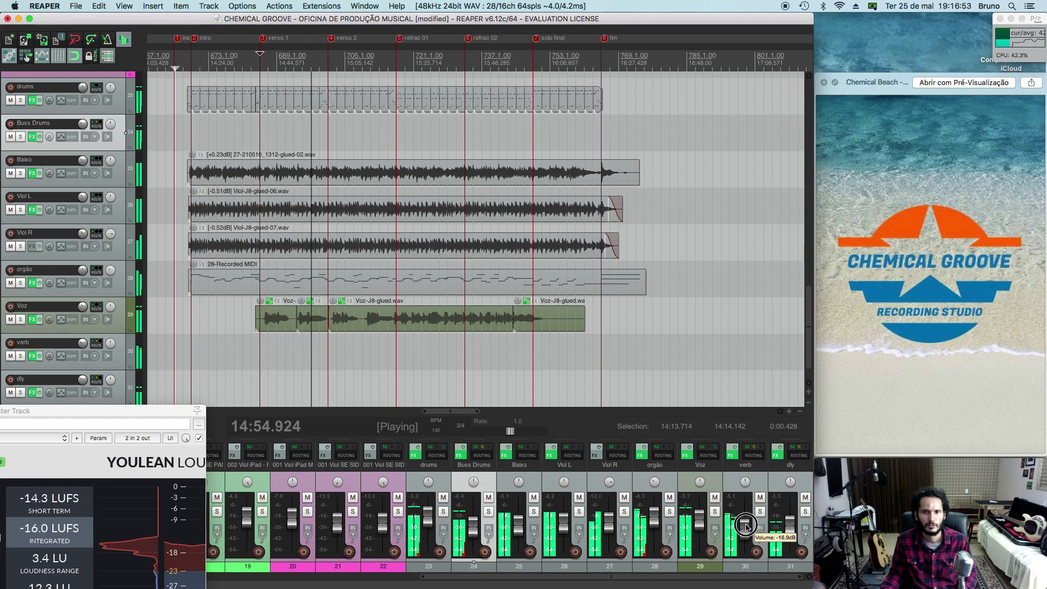
pyautogui.press('space')
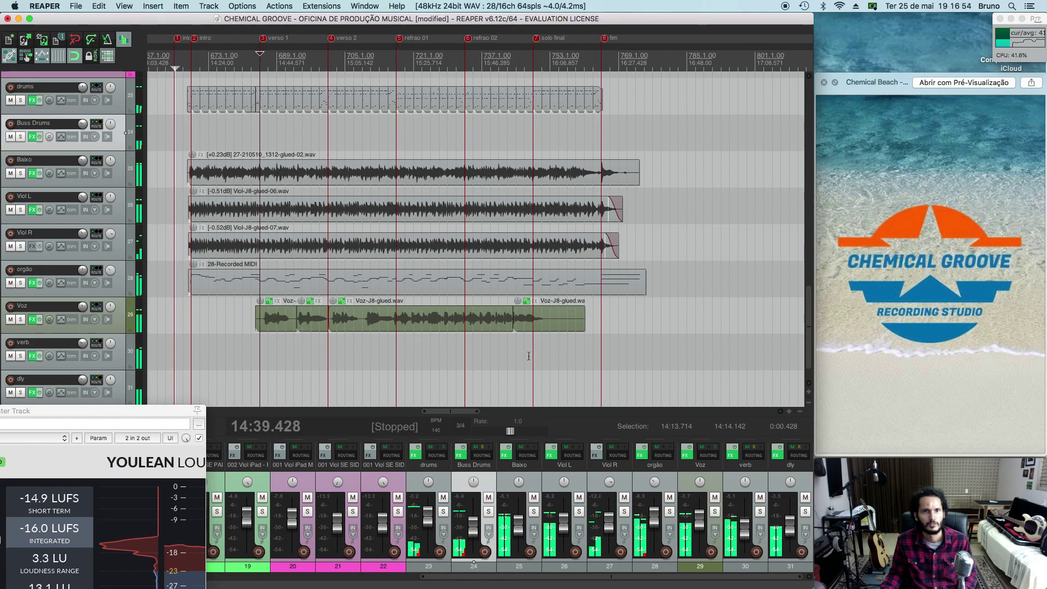
# Add Fresh Air (Slate Digital) after ReaEQ in the Voz track's FX chain and move the window off the vocal items
pyautogui.click(31, 319)
pyautogui.click(224, 93)
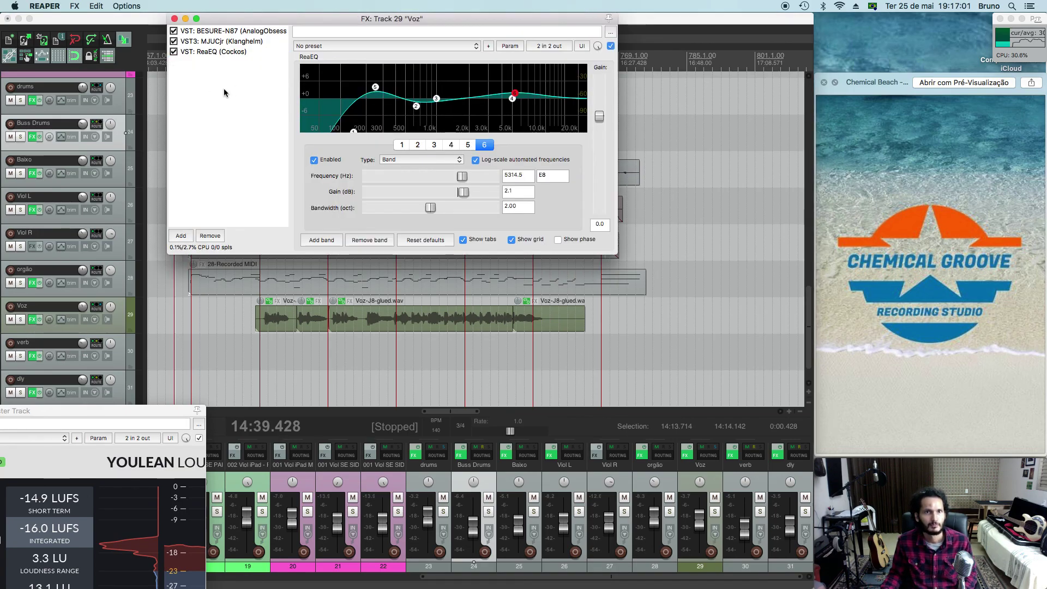
pyautogui.click(181, 236)
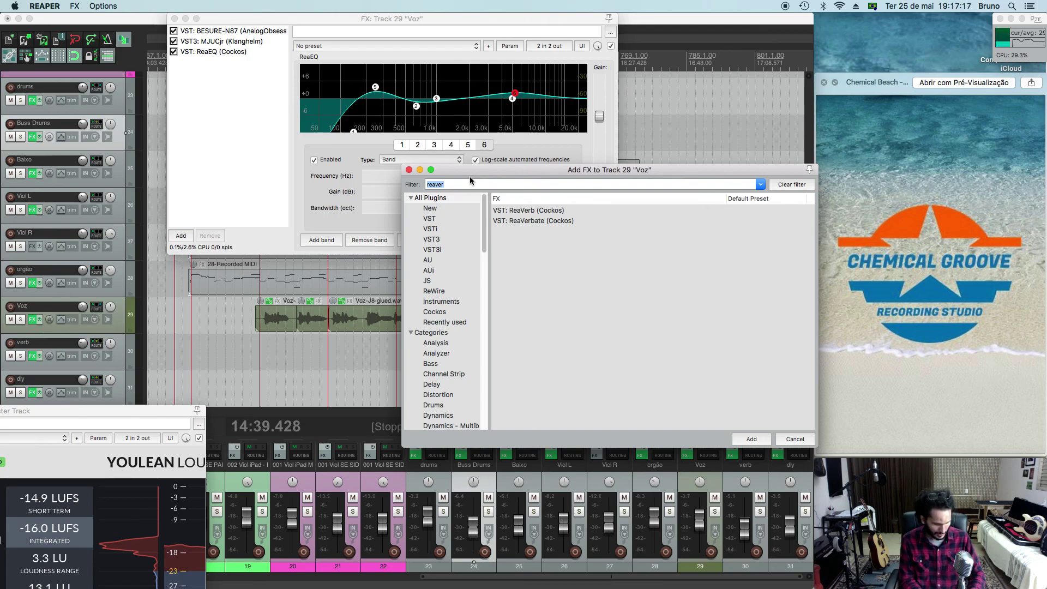
pyautogui.write('fresh')
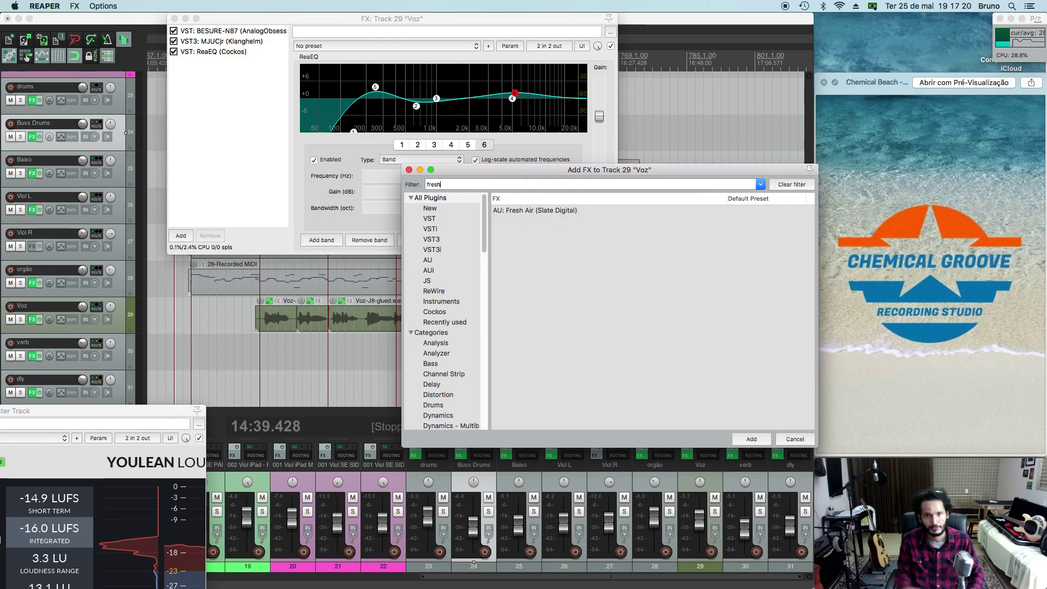
pyautogui.click(525, 211)
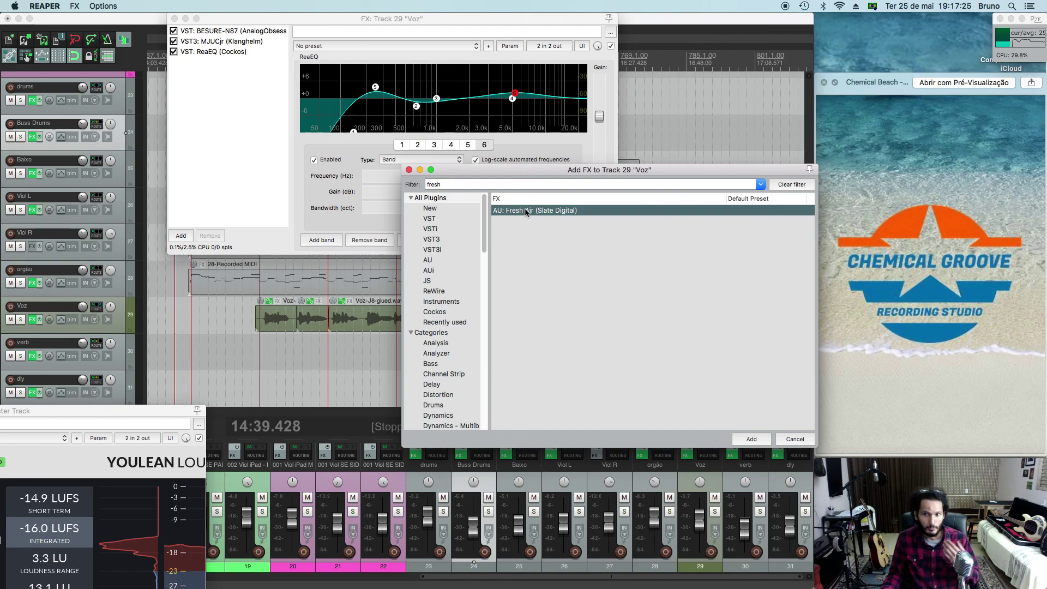
pyautogui.doubleClick(526, 212)
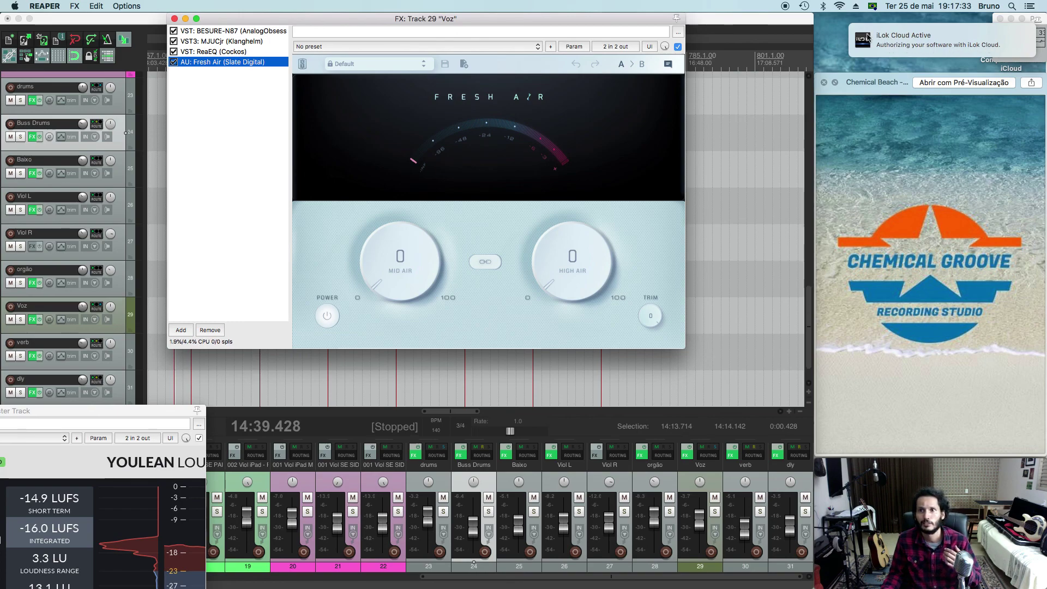
pyautogui.moveTo(459, 21); pyautogui.dragTo(716, 119)
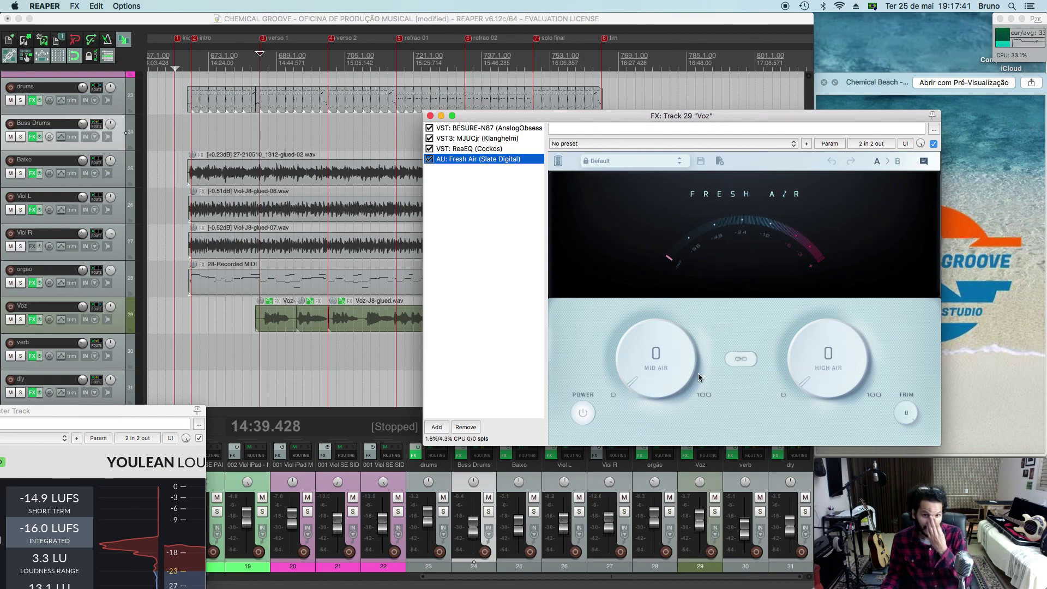
# Play the full mix from verso 1 and set Fresh Air's Mid Air to 54 and High Air to 2 on Voz
pyautogui.click(256, 278)
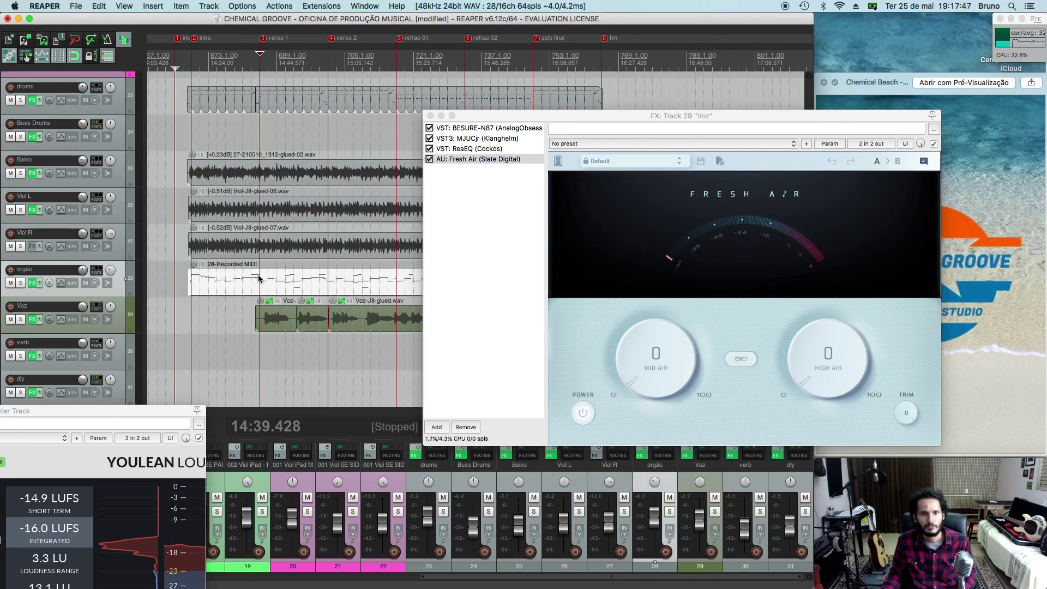
pyautogui.press('space')
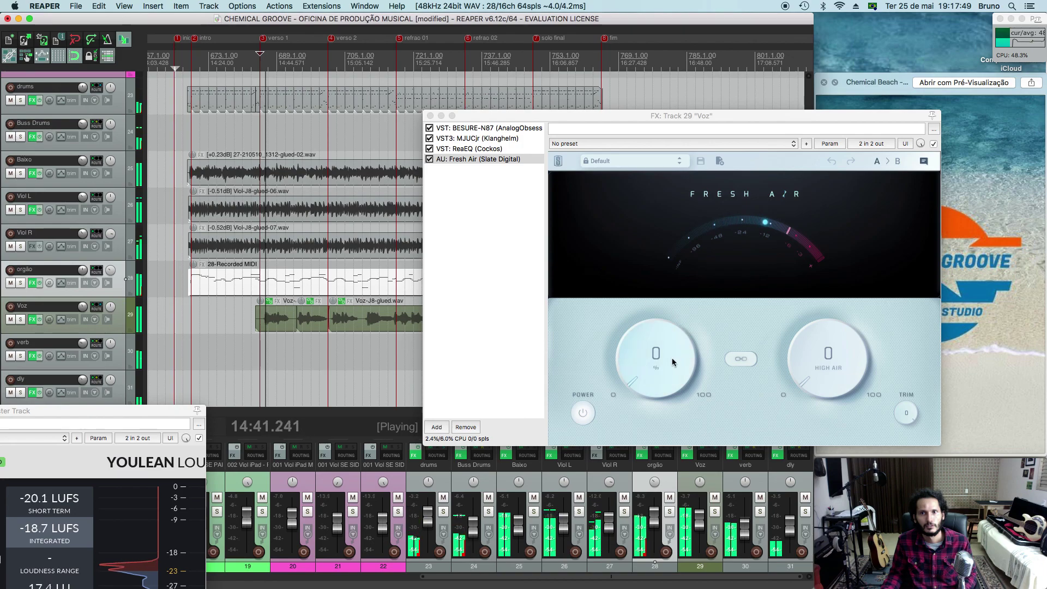
pyautogui.moveTo(656, 372); pyautogui.dragTo(656, 256)
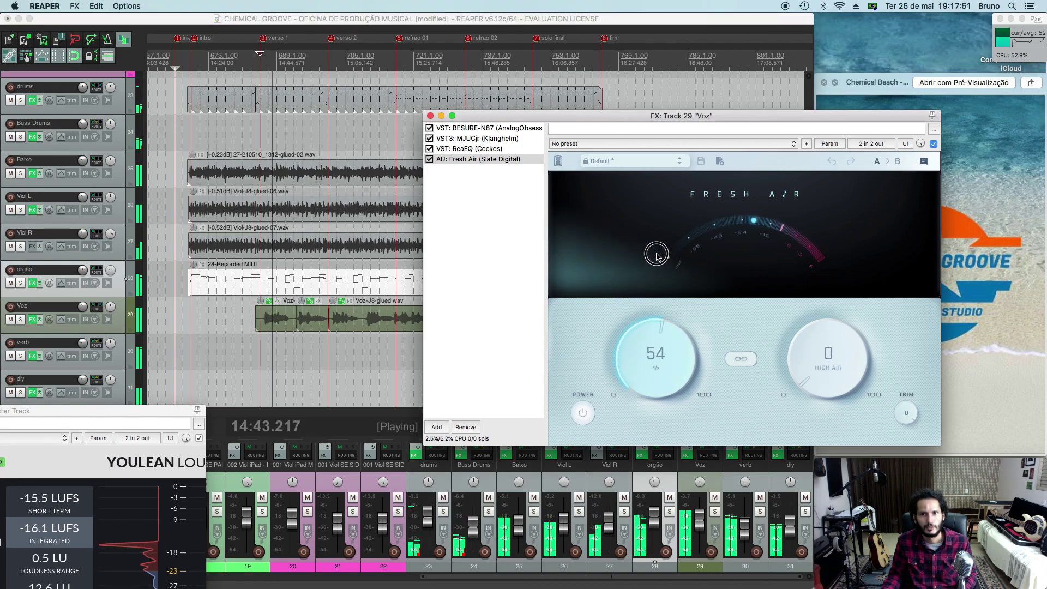
pyautogui.moveTo(835, 343); pyautogui.dragTo(830, 369)
pyautogui.press('space')
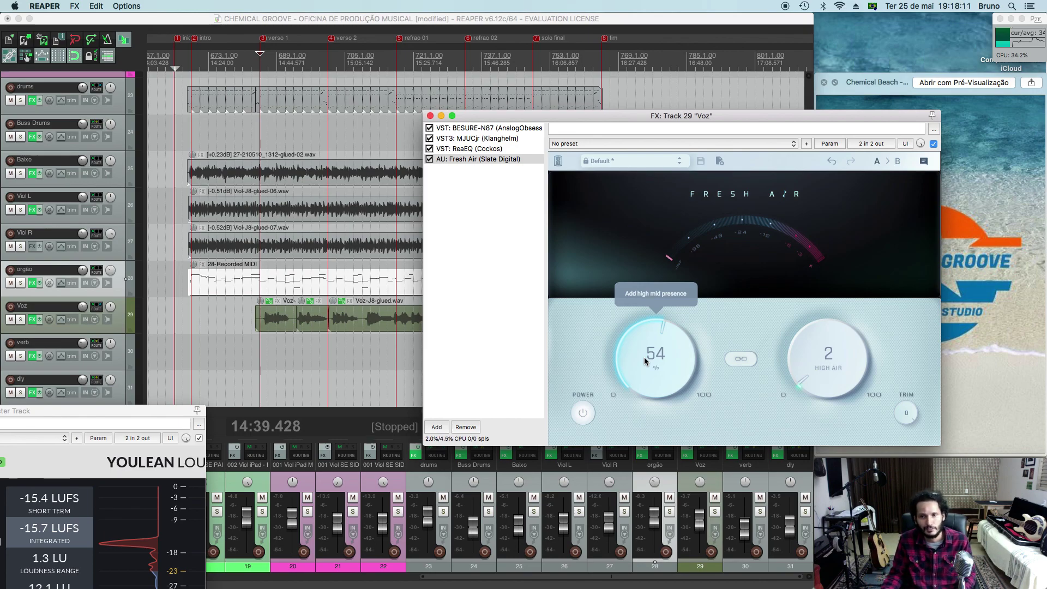
# Replay from verso 1, raise Fresh Air's High Air to 31, and compare the vocal with the plugin bypassed and enabled
pyautogui.press('space')
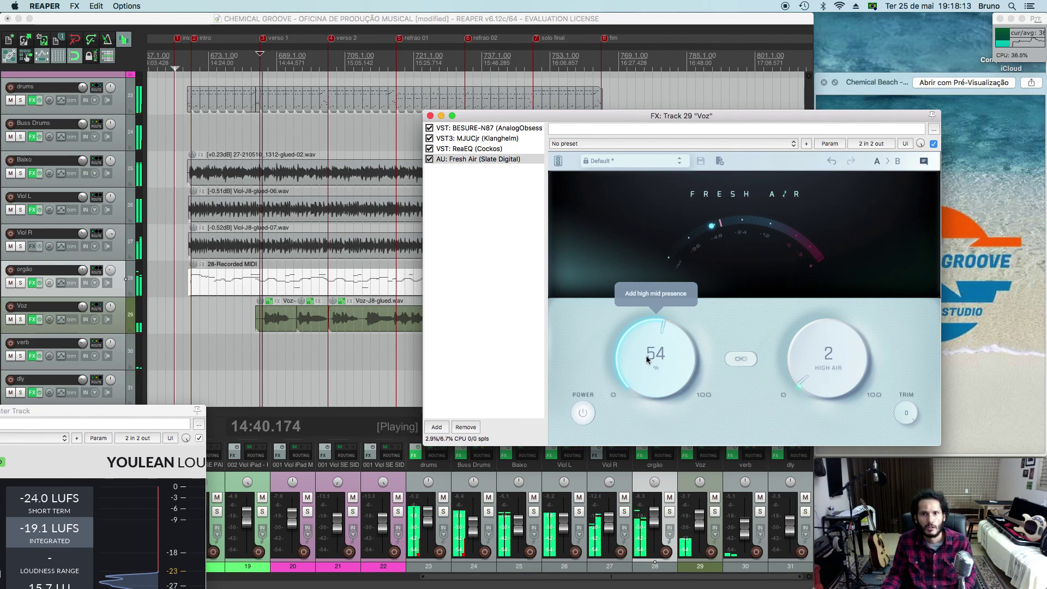
pyautogui.moveTo(817, 356); pyautogui.dragTo(813, 295)
pyautogui.click(934, 144)
pyautogui.click(934, 144)
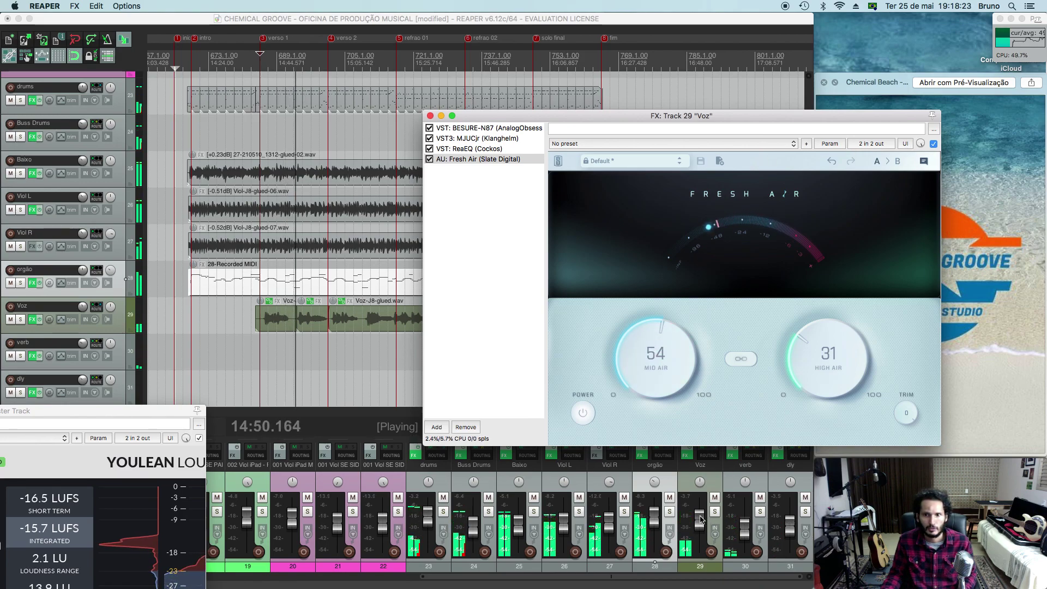
# Lower the Voz fader slightly and adjust the Buss Drums fader to about -8.4 dB while the mix plays, finishing with playback stopped
pyautogui.moveTo(701, 519); pyautogui.dragTo(701, 522)
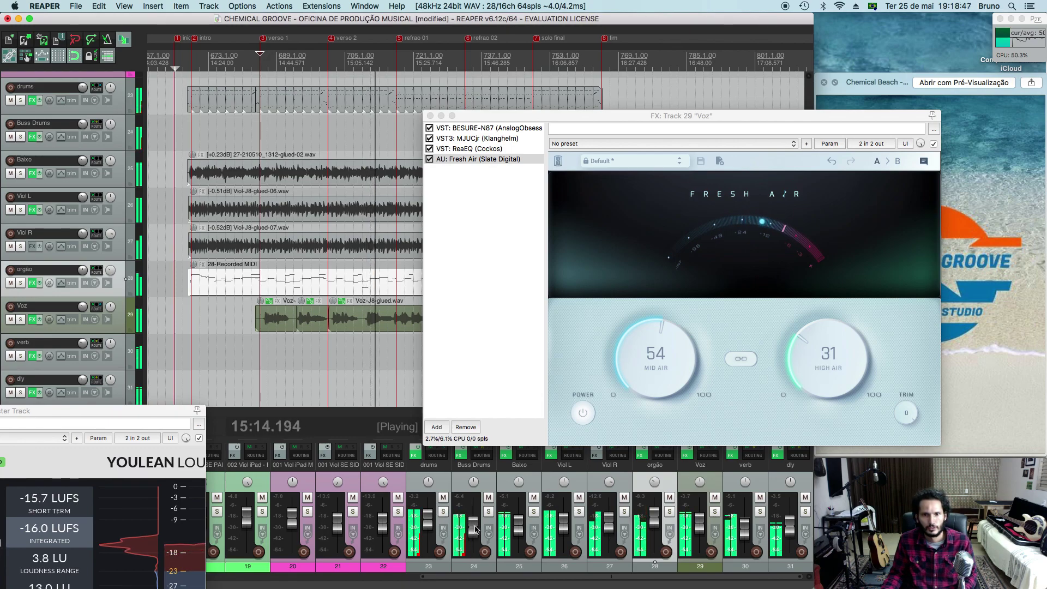
pyautogui.moveTo(475, 525)
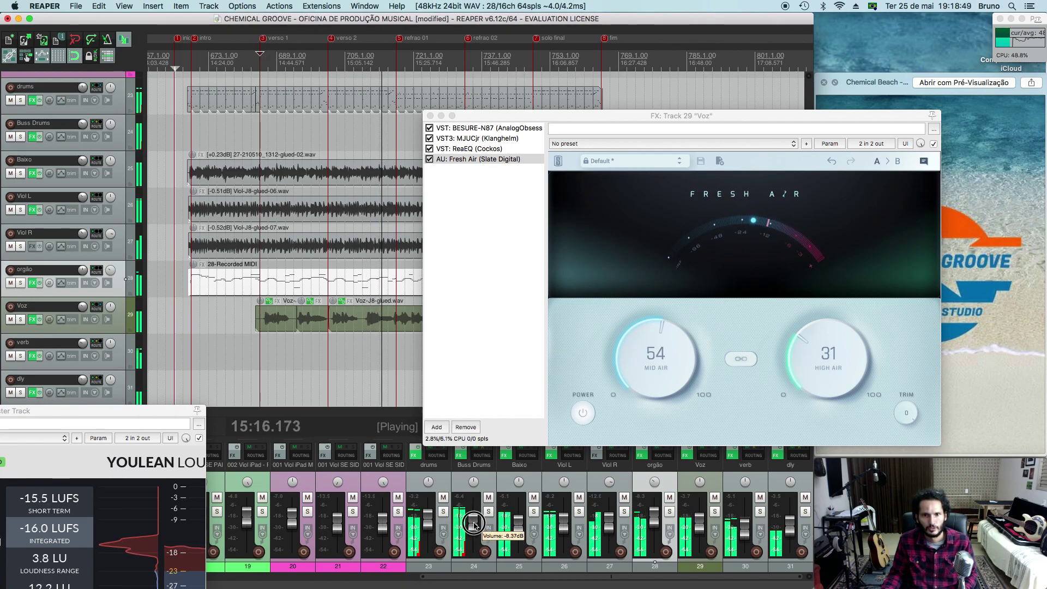
pyautogui.moveTo(430, 521)
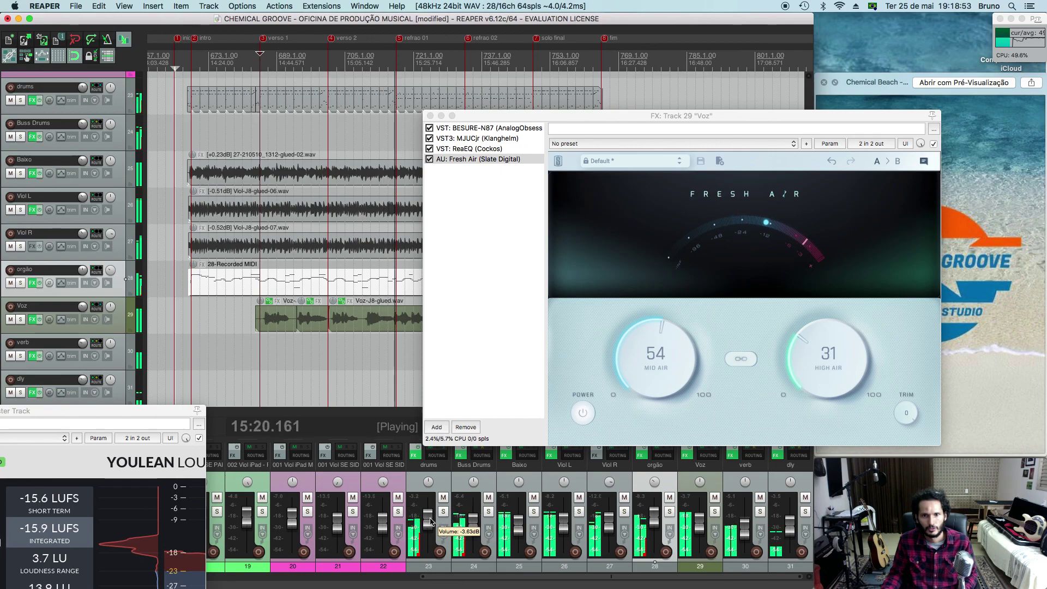
pyautogui.click(473, 523)
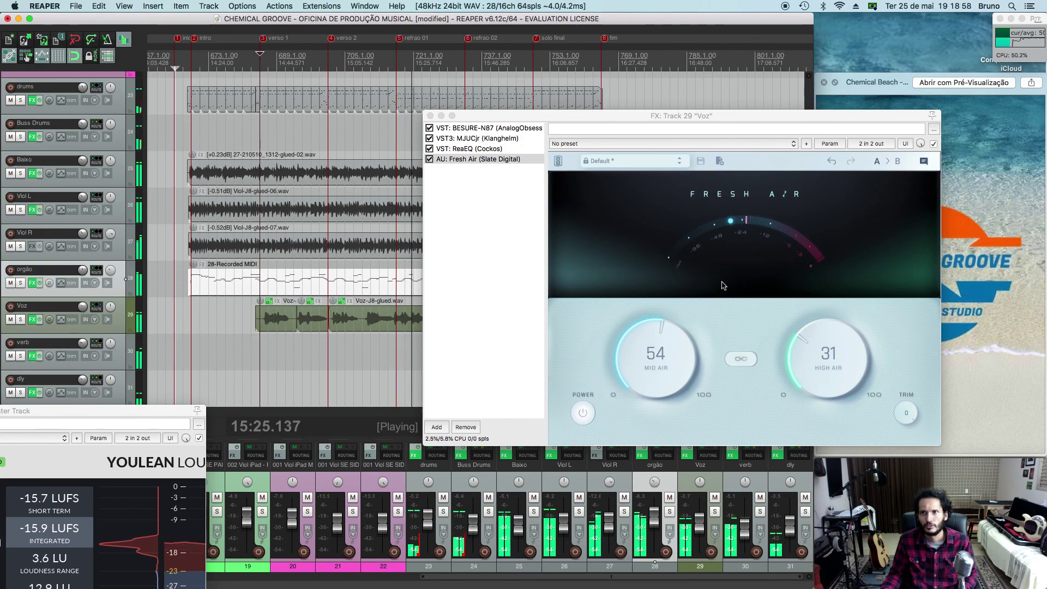
pyautogui.press('space')
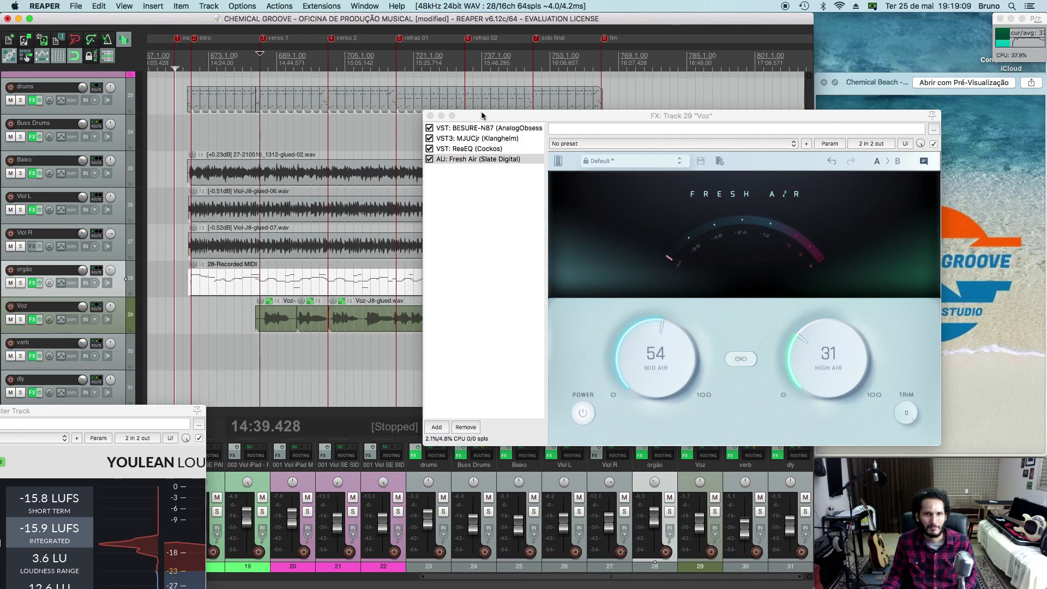
# Close the Voz FX window and place the edit cursor inside the refrao 01 section at 15:33.428
pyautogui.click(430, 116)
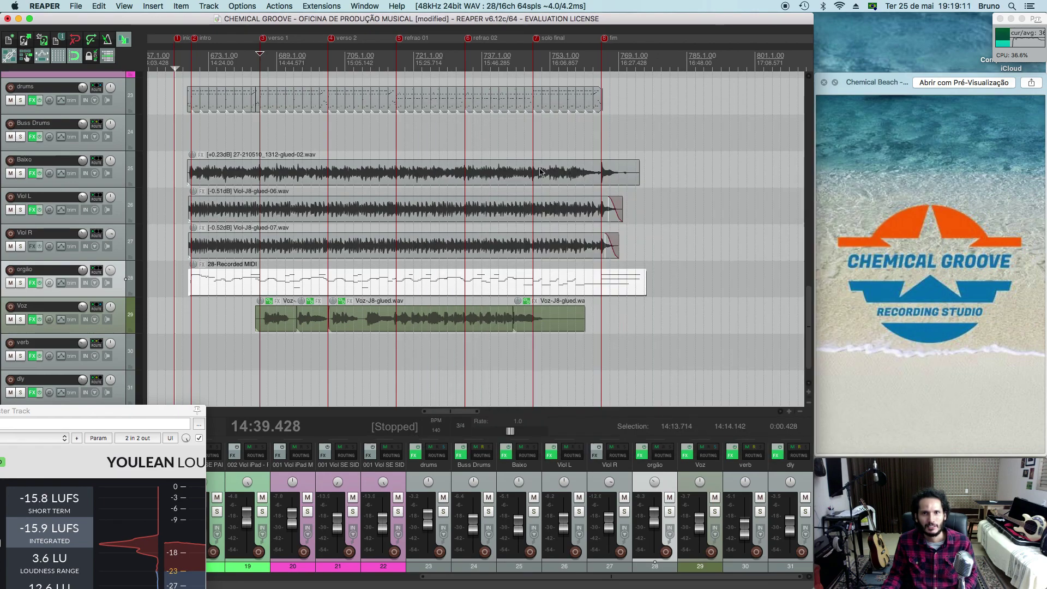
pyautogui.click(348, 146)
pyautogui.hscroll(-5, 374, 139)
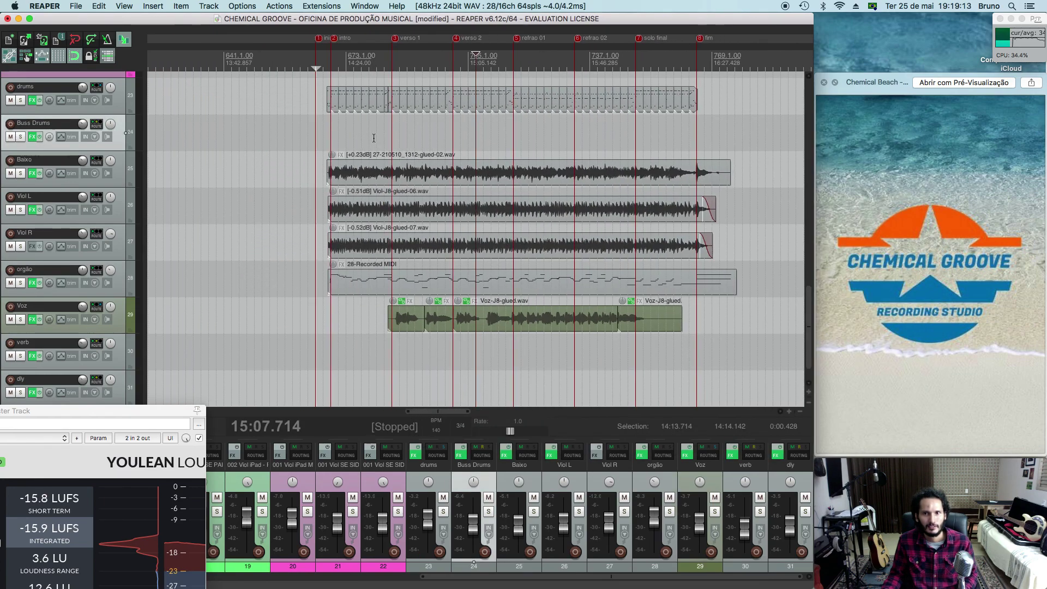
pyautogui.hscroll(3, 378, 146)
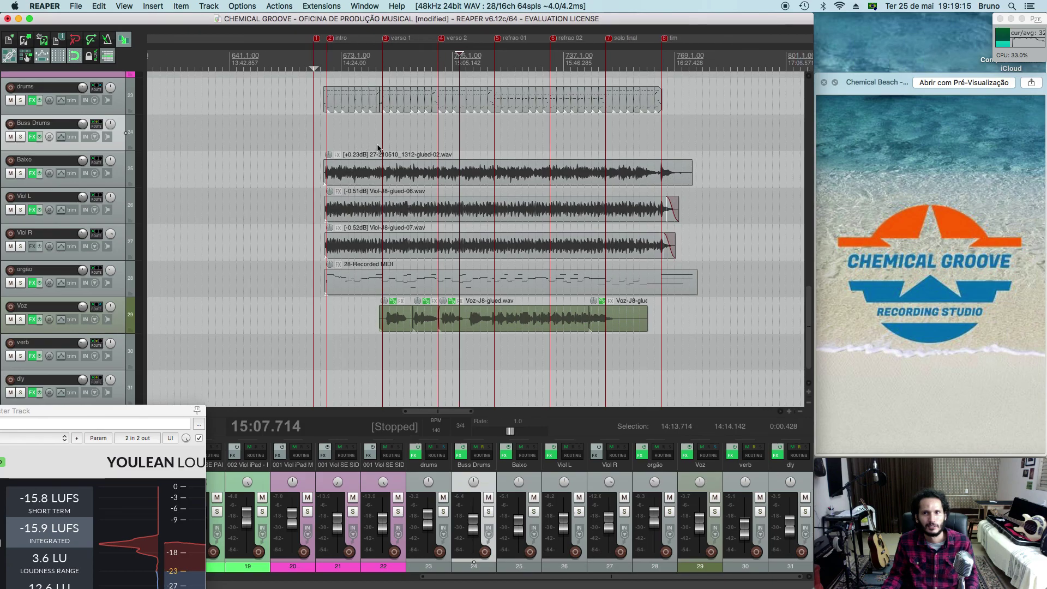
pyautogui.hscroll(1, 378, 148)
pyautogui.click(462, 138)
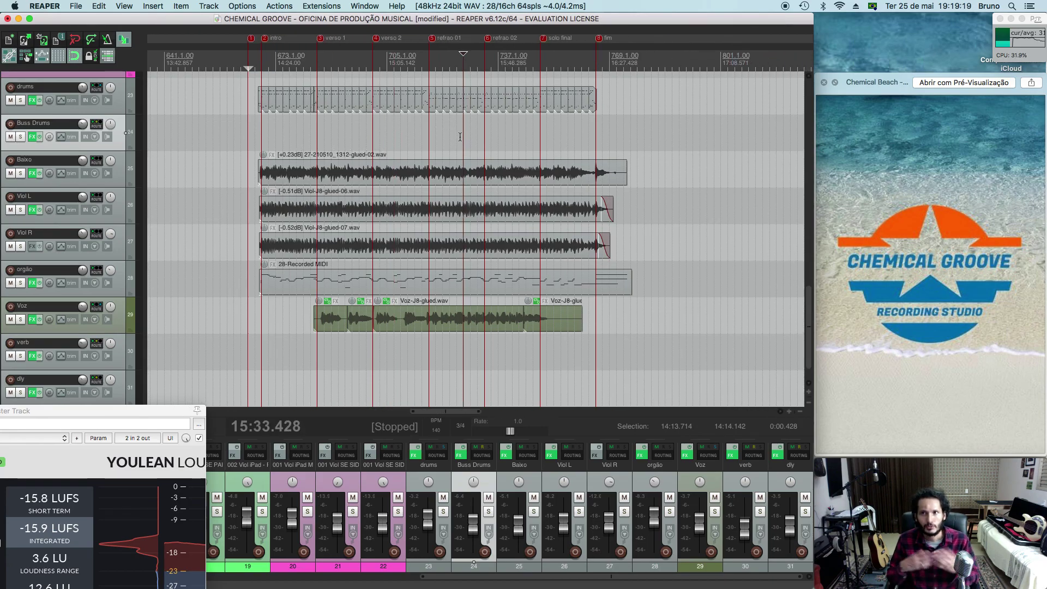